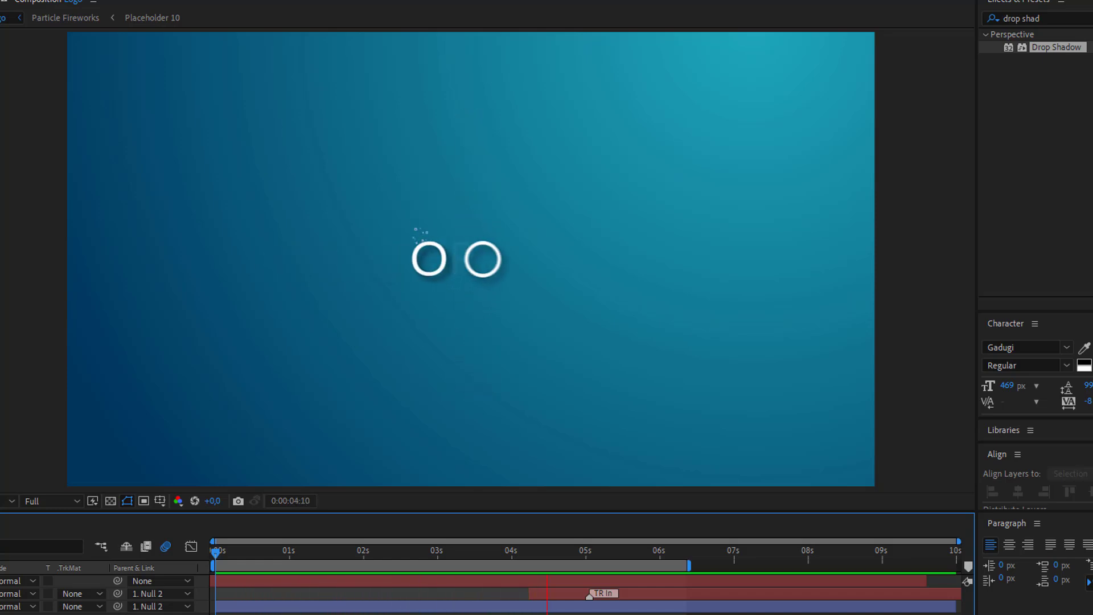
Step: Select every layer of the finished OREO logo to clear it away before starting fresh
key("ctrl+a")
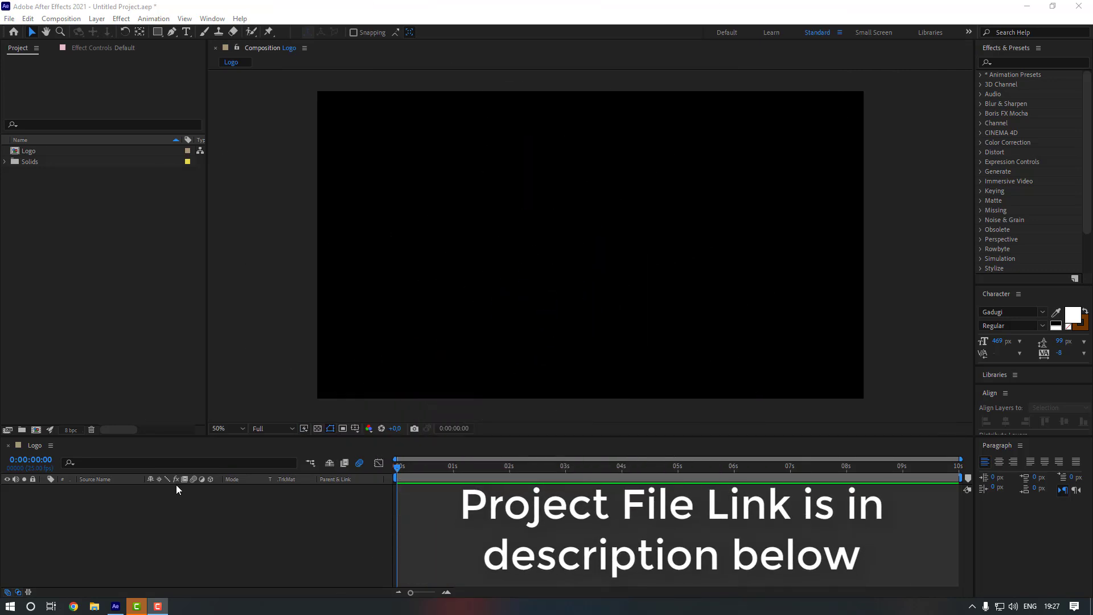
Step: Draw a small white circle left of centre with the Ellipse Tool
left_click(186, 526)
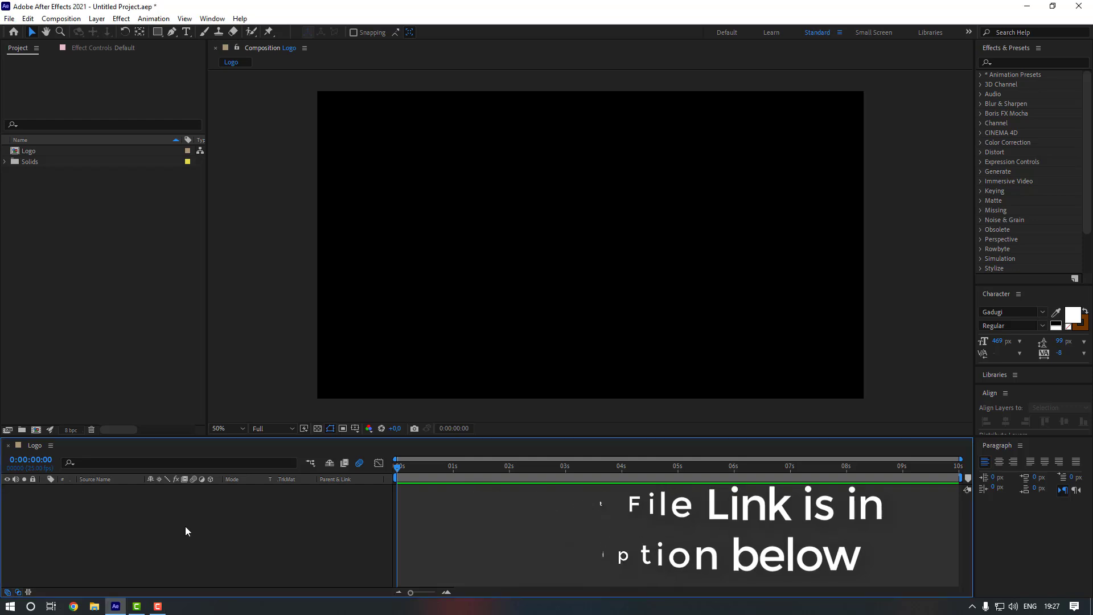
left_click(158, 33)
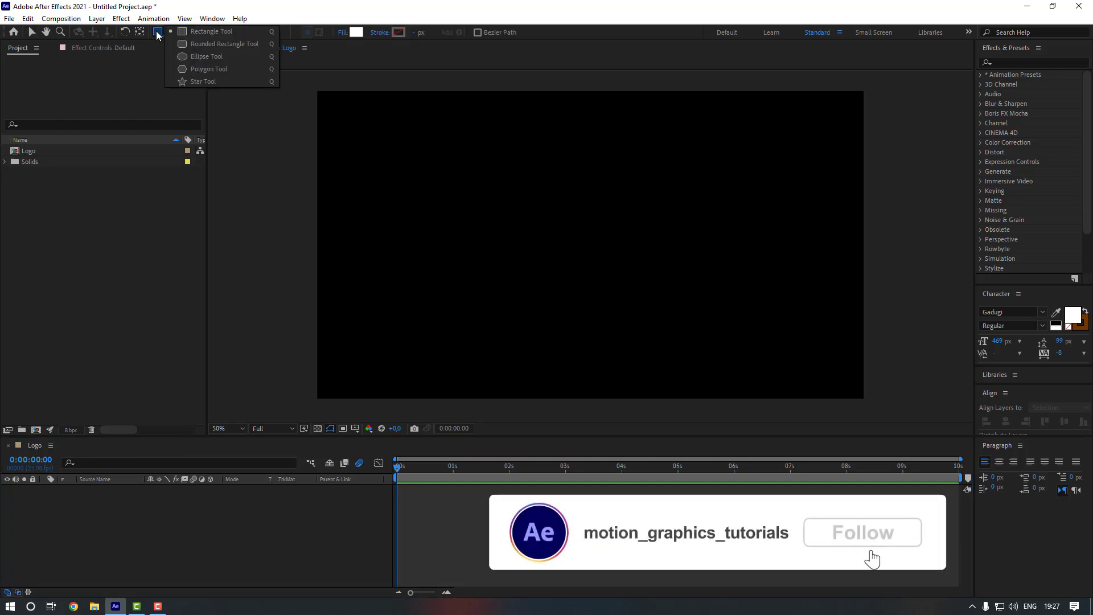
left_click(203, 57)
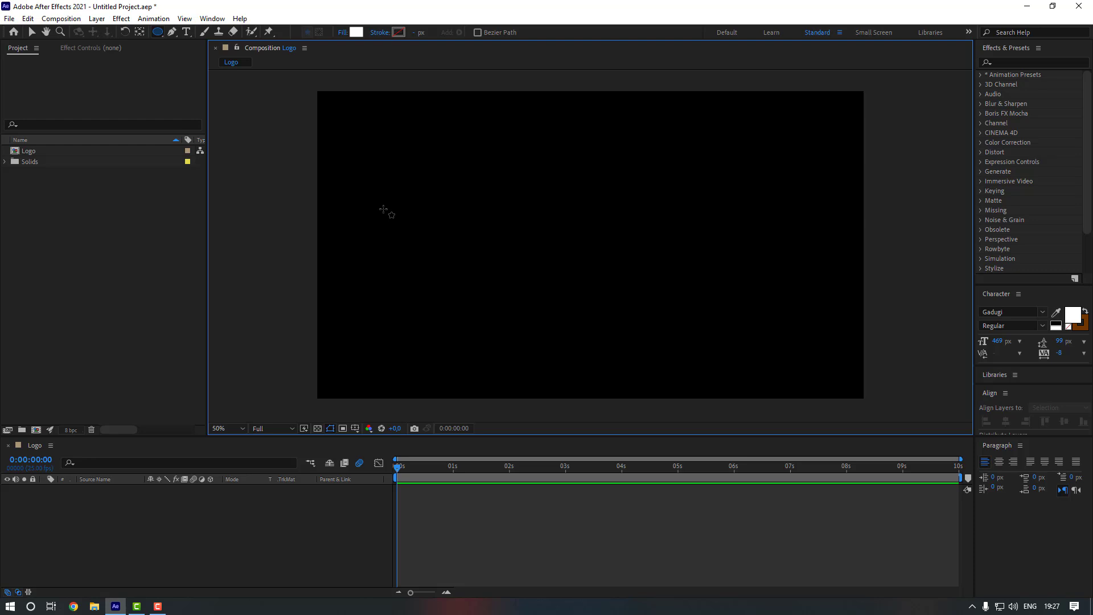
left_click_drag(384, 210, 406, 231)
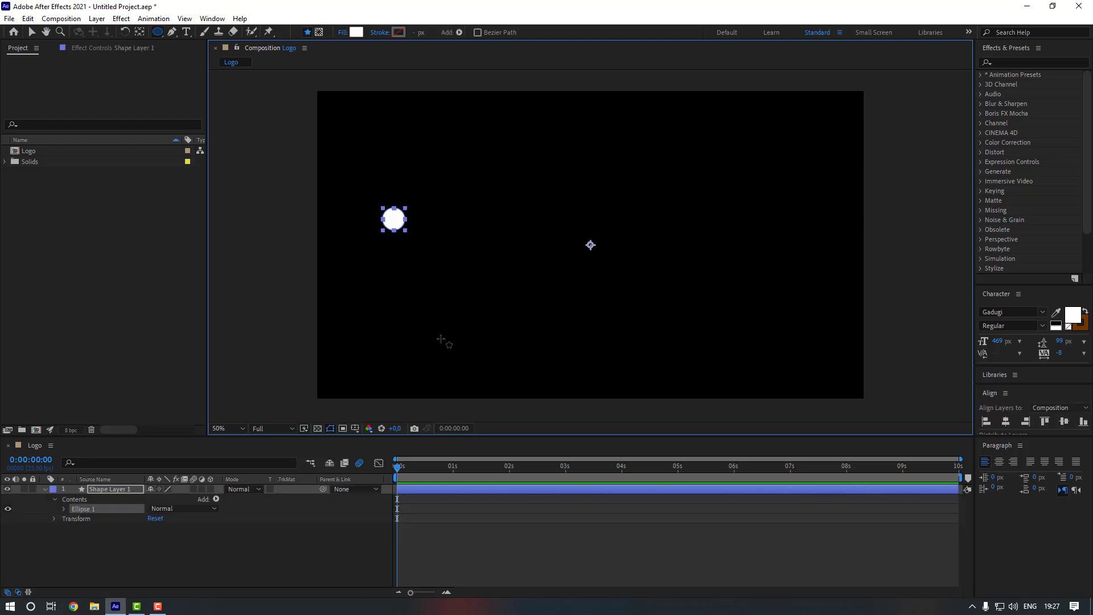
Step: Centre the circle horizontally and vertically with the Align panel, then select its shape layer
left_click(140, 35)
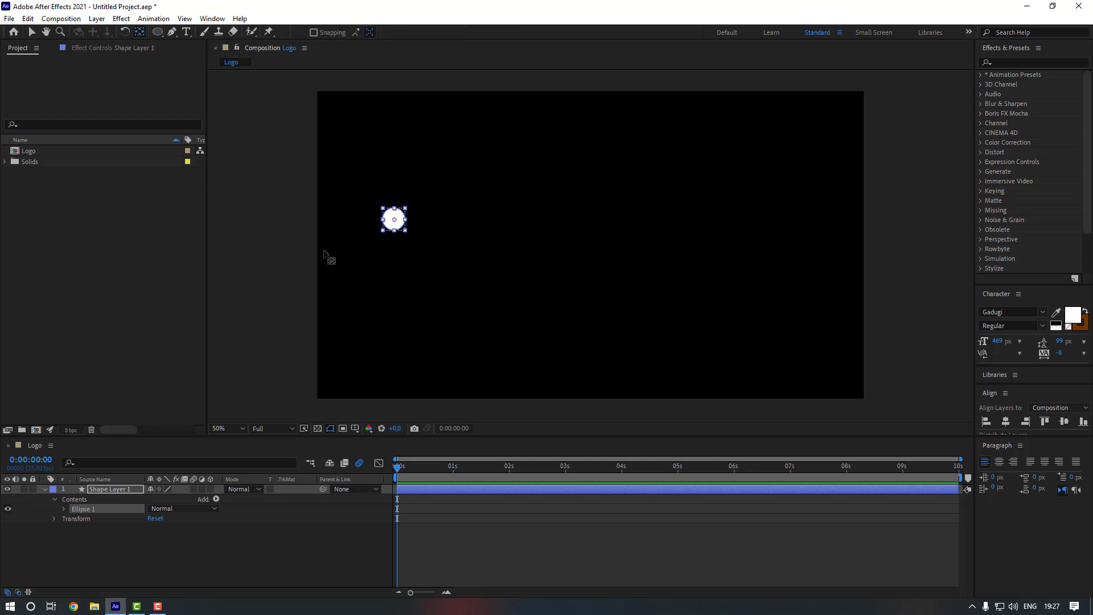
left_click(33, 33)
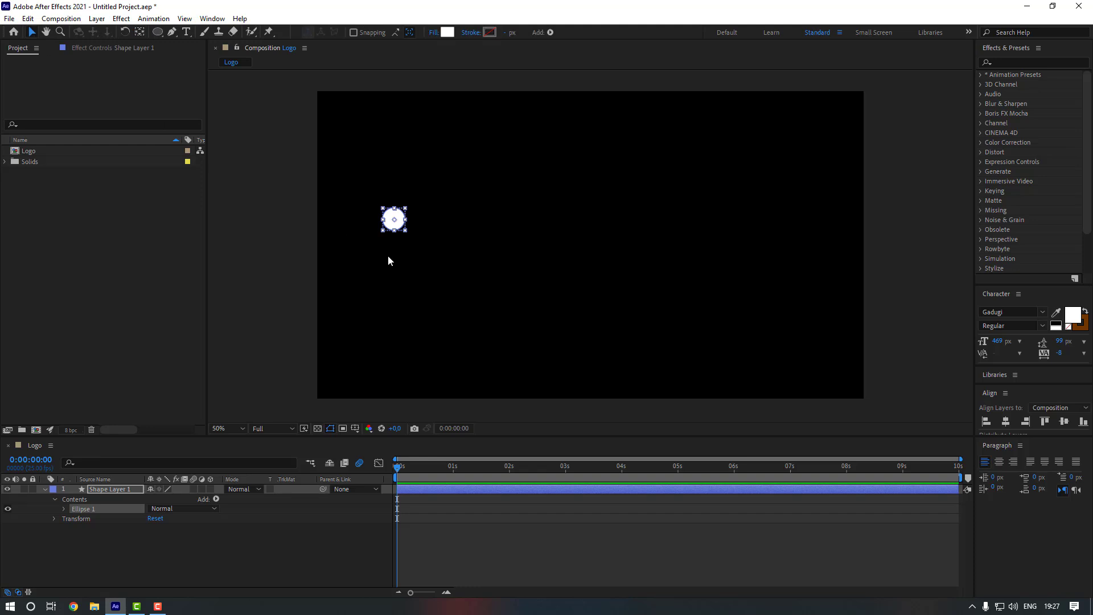
left_click(388, 256)
left_click(400, 223)
key("space")
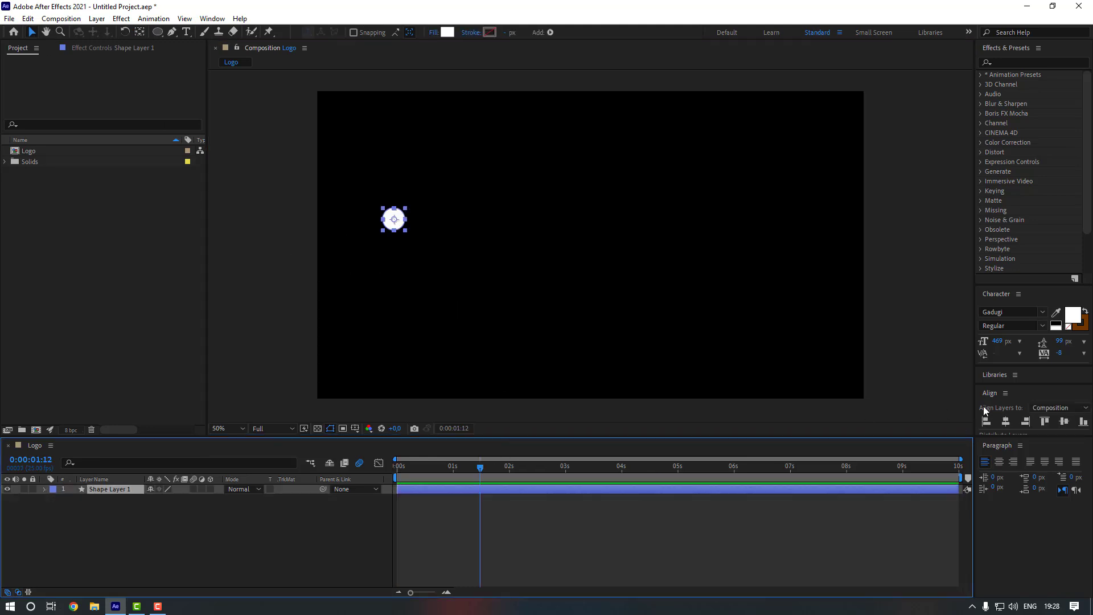
left_click(1006, 422)
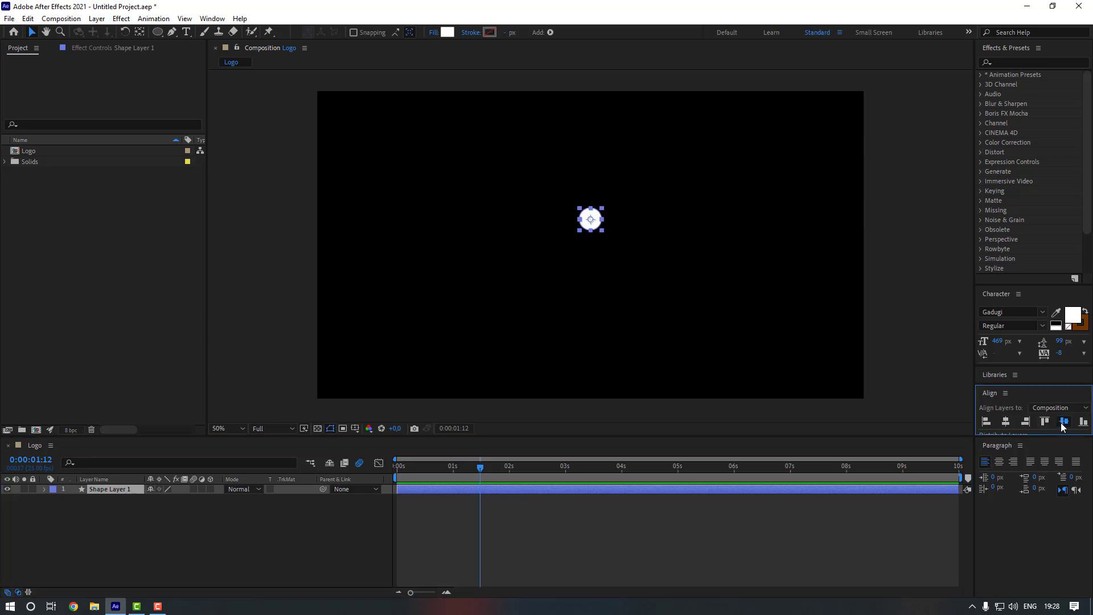
left_click(1061, 423)
left_click(909, 303)
left_click(153, 514)
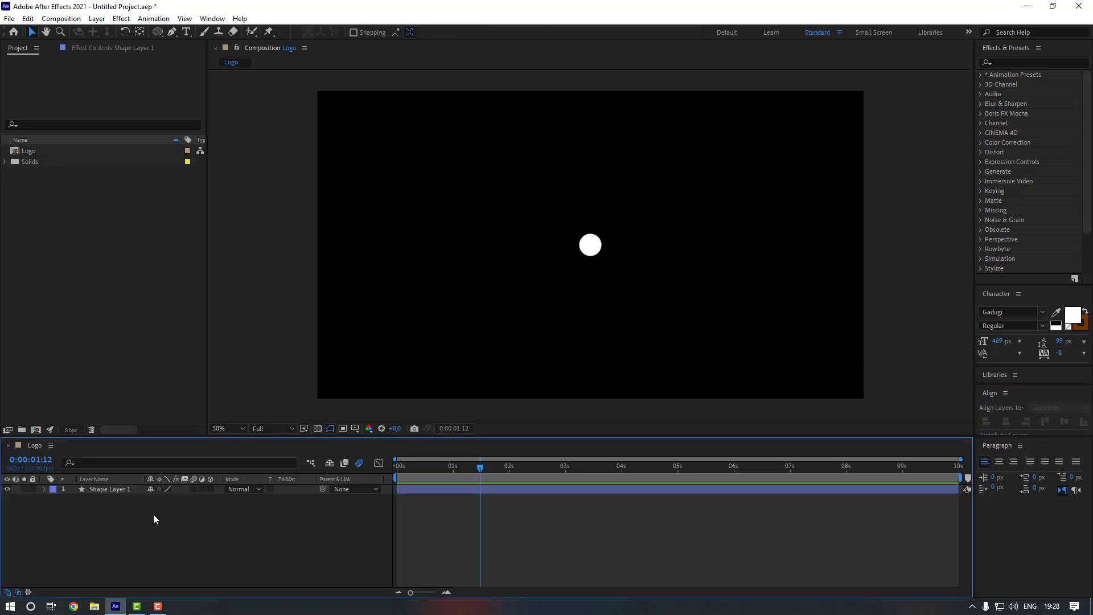
left_click(114, 488)
Step: Keyframe the circle's Position: below the frame at the start, high at frame 10, low at frame 20
key("p")
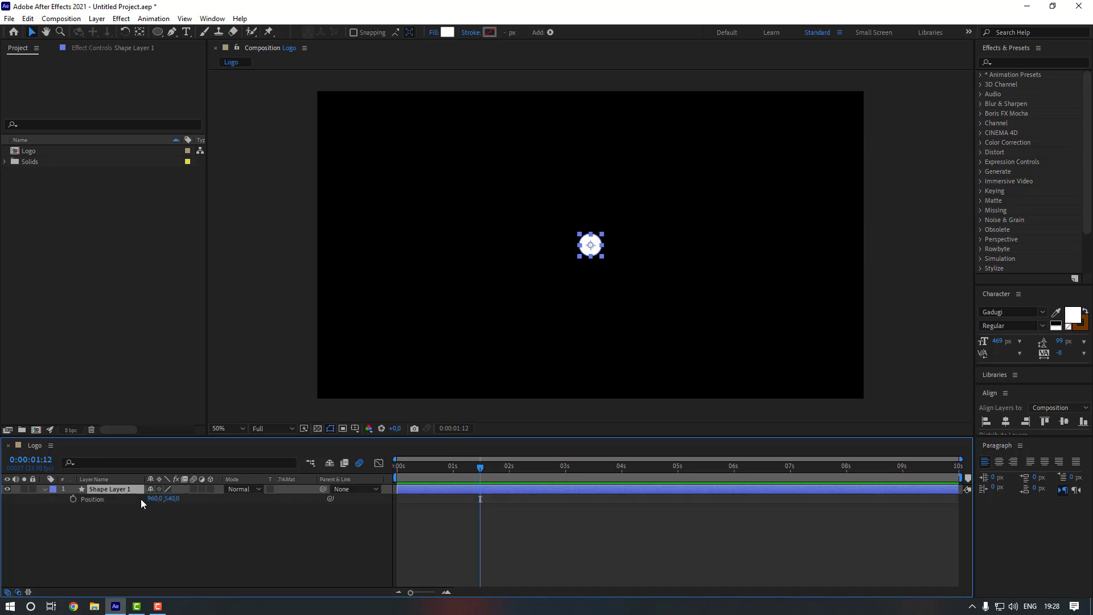
left_click(73, 499)
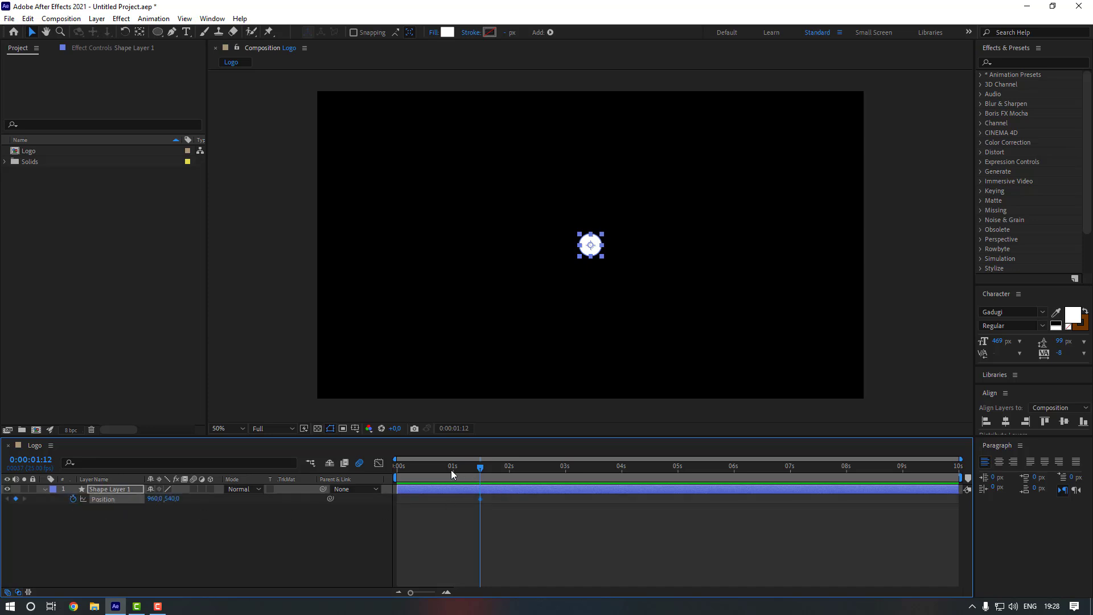
left_click_drag(451, 473, 374, 478)
left_click_drag(187, 499, 582, 325)
scroll(575, 362, "down", 2)
scroll(576, 358, "up", 2)
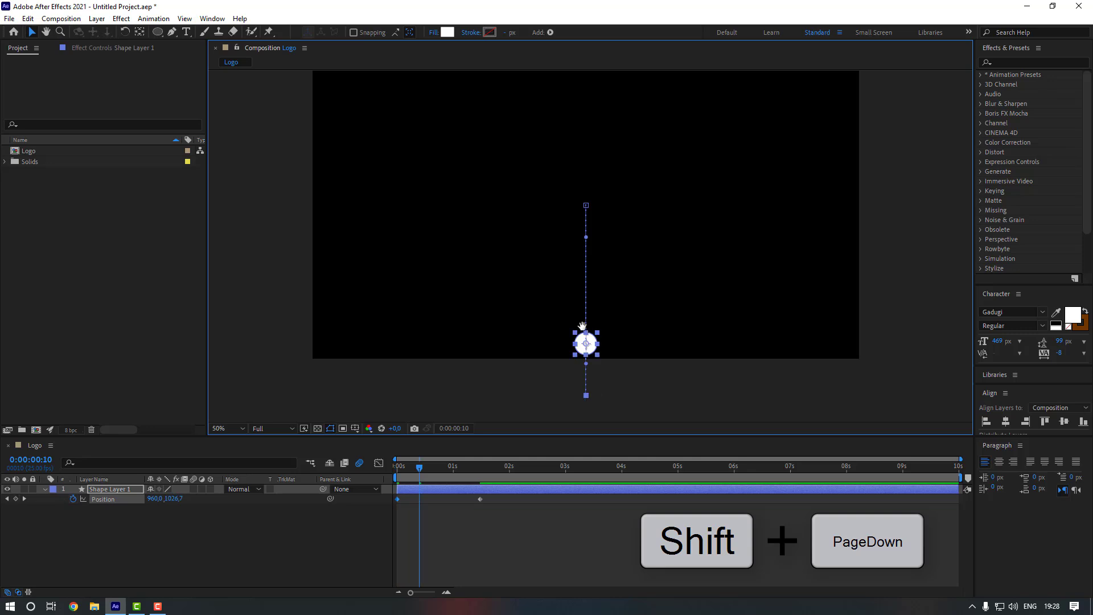
left_click_drag(171, 499, 0, 482)
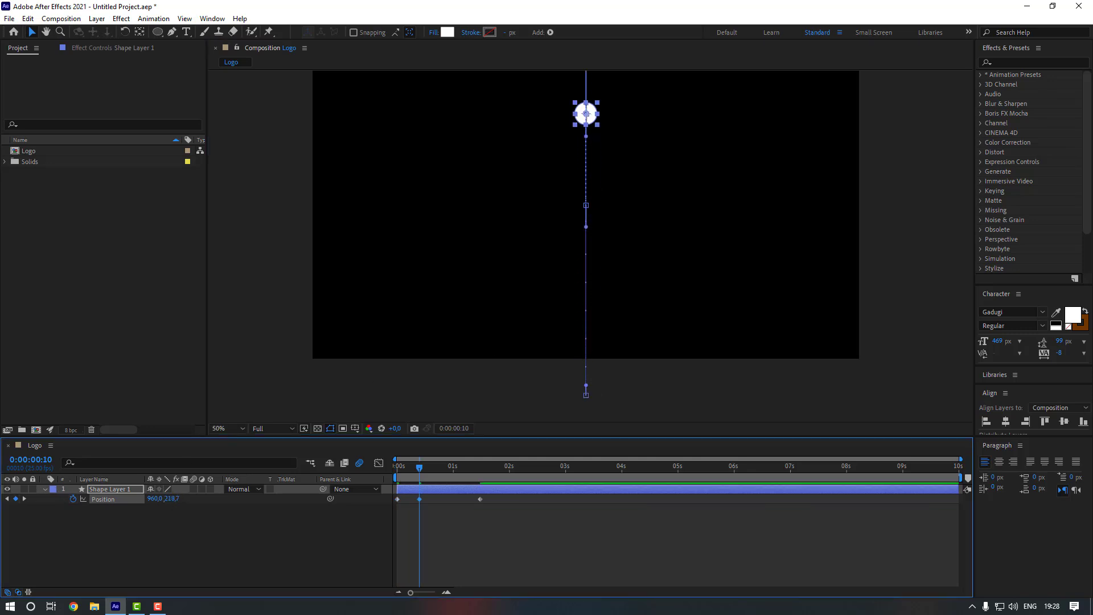
key("shift+Page_Down")
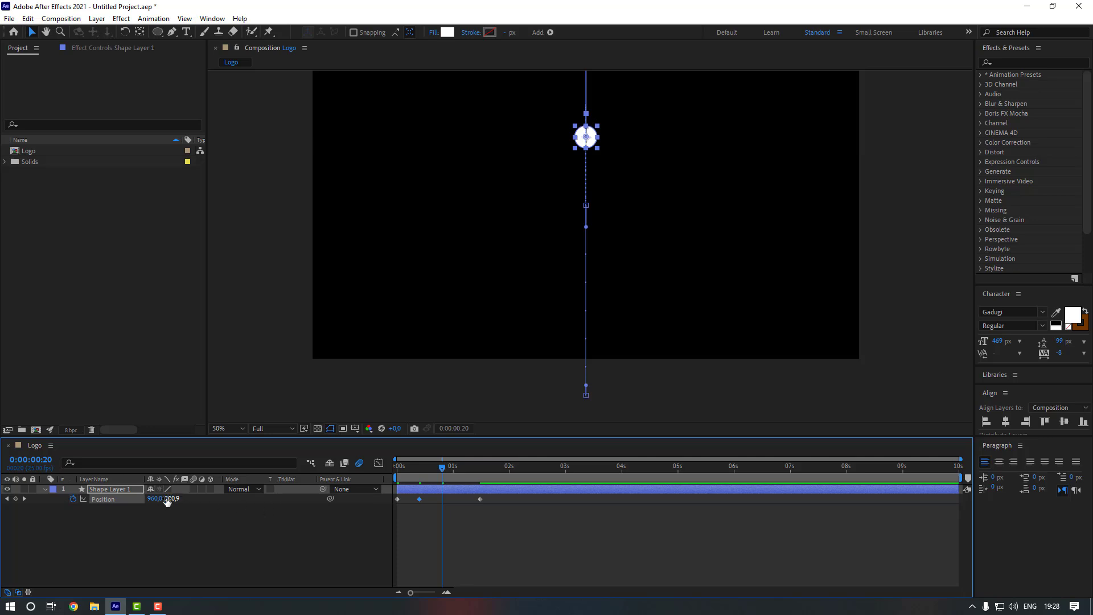
left_click_drag(167, 500, 439, 517)
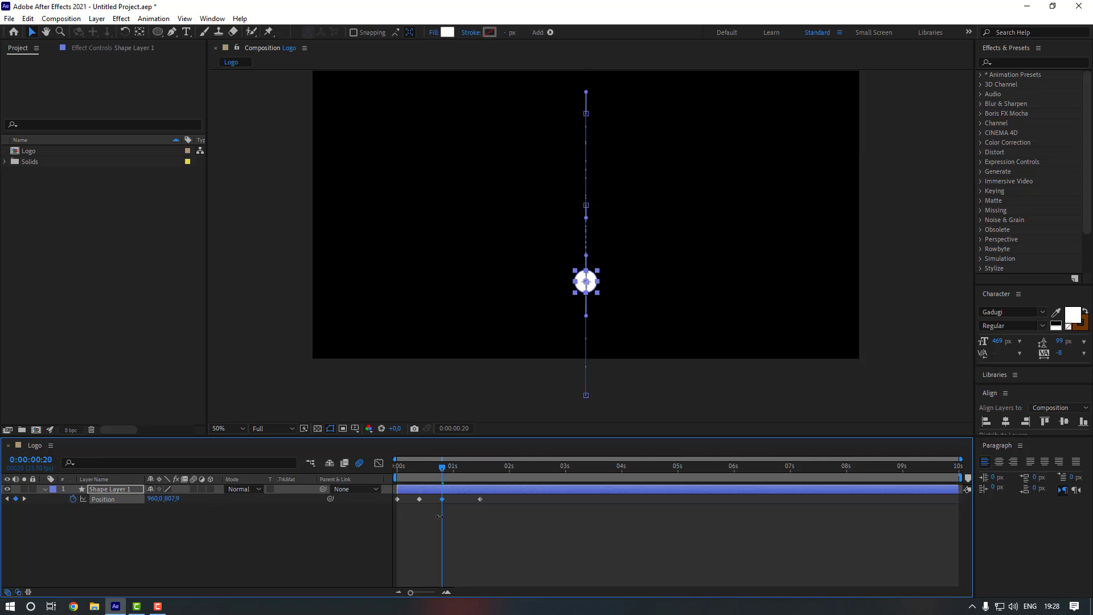
Step: Add shrinking bounces at 1:15, 2:00 and 2:10, settling at 2:20, then select all Position keyframes
key("shift+Page_Down")
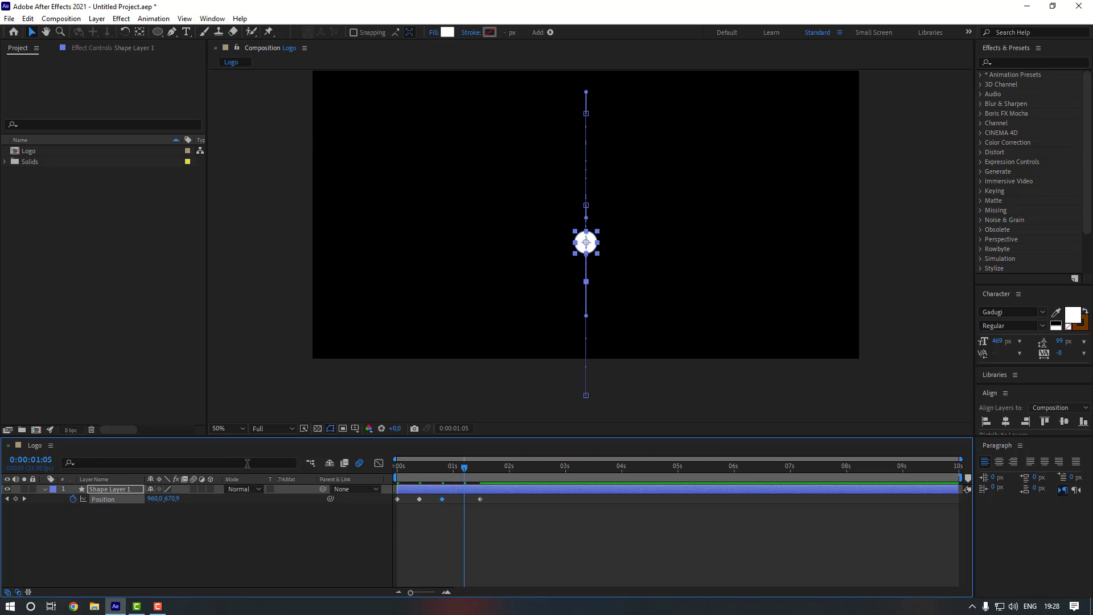
left_click_drag(171, 501, 10, 489)
left_click(479, 499)
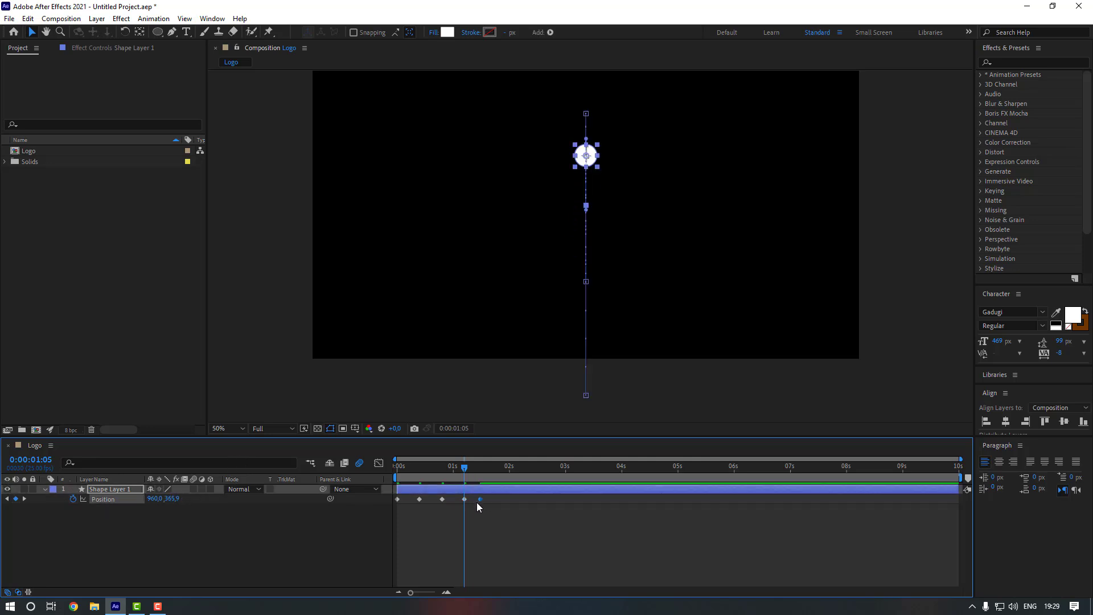
left_click_drag(479, 499, 551, 500)
key("shift+Page_Down")
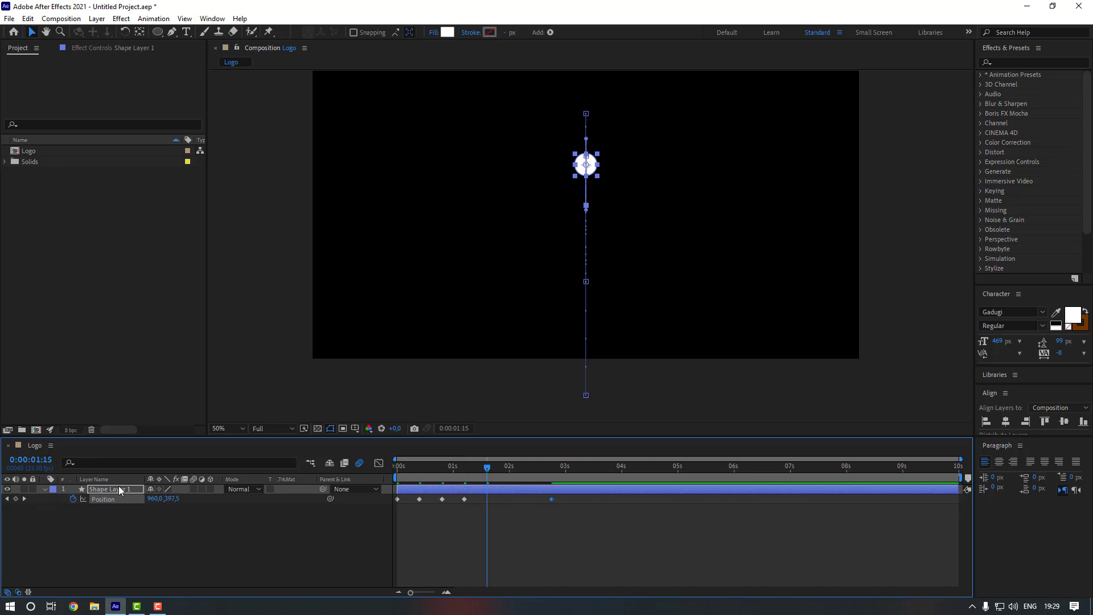
left_click_drag(171, 503, 315, 520)
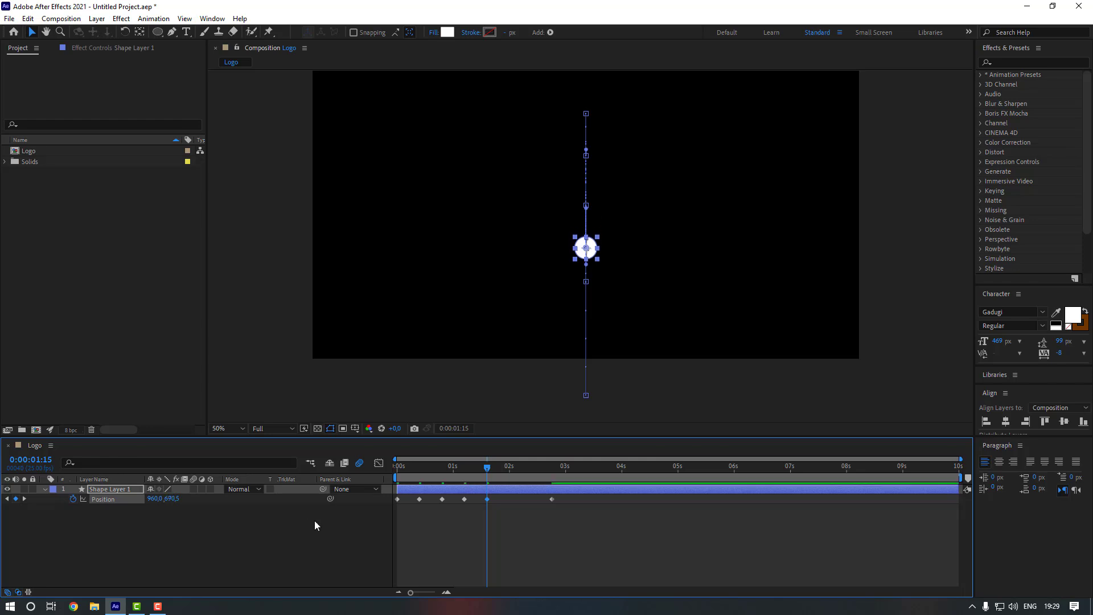
key("shift+Page_Down")
left_click_drag(170, 499, 63, 499)
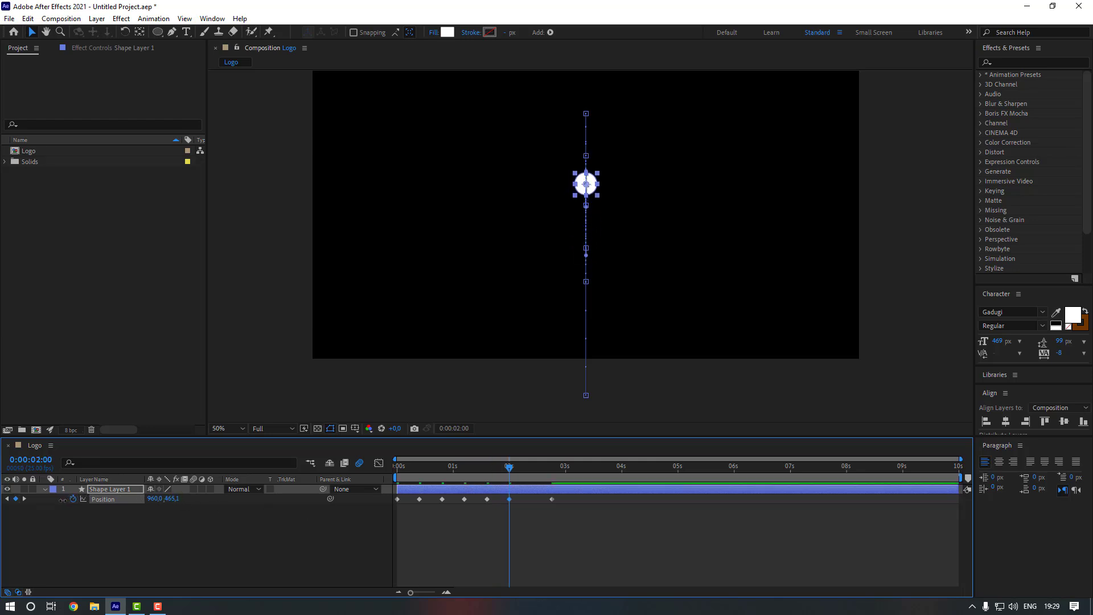
key("shift+Page_Down")
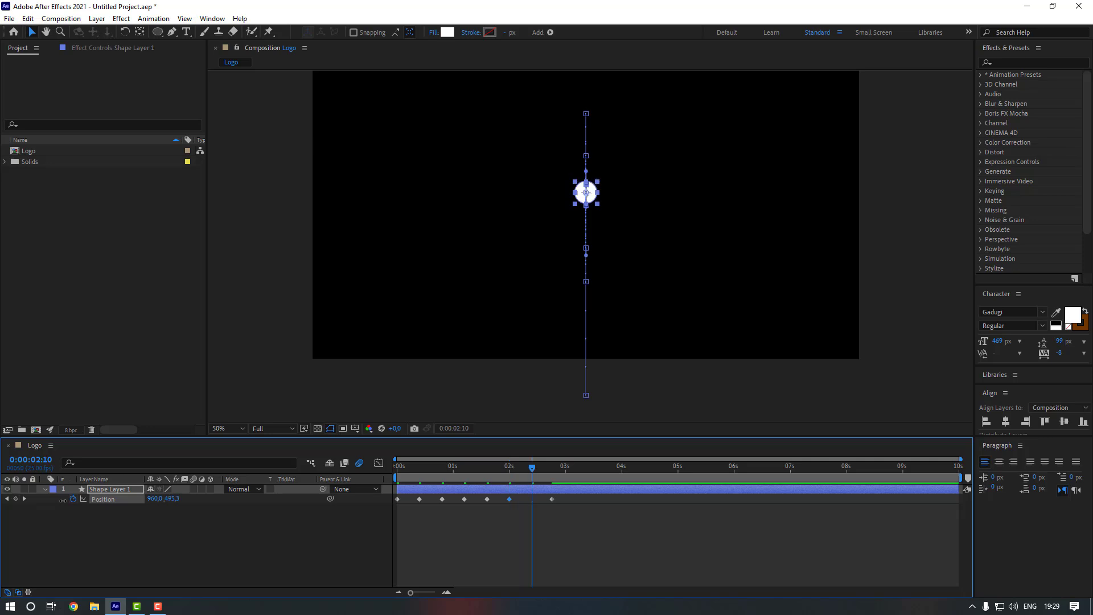
left_click_drag(171, 499, 242, 499)
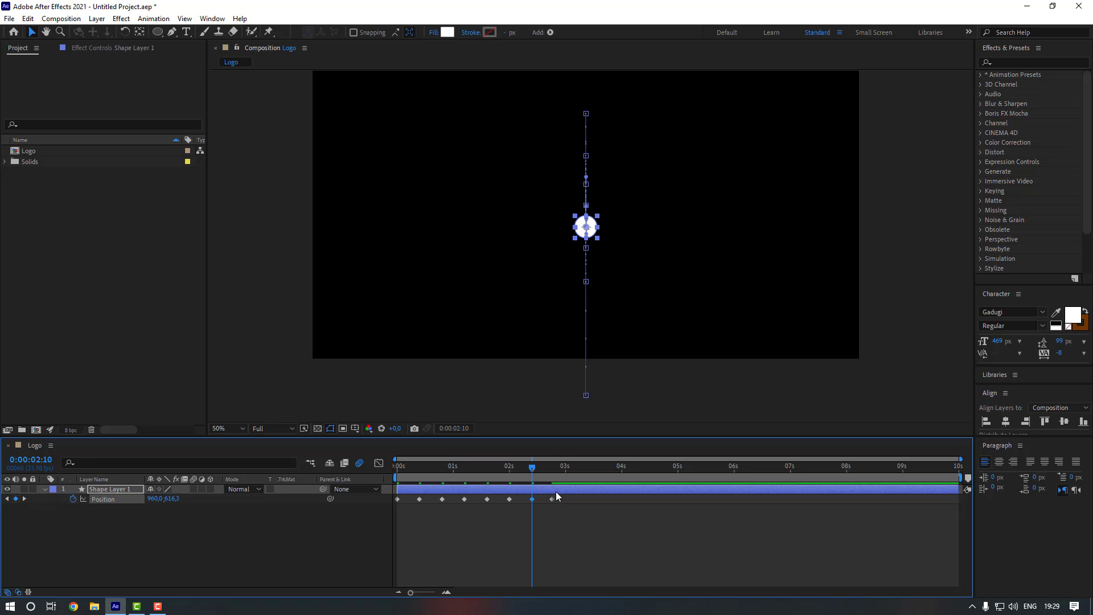
key("shift+Page_Down")
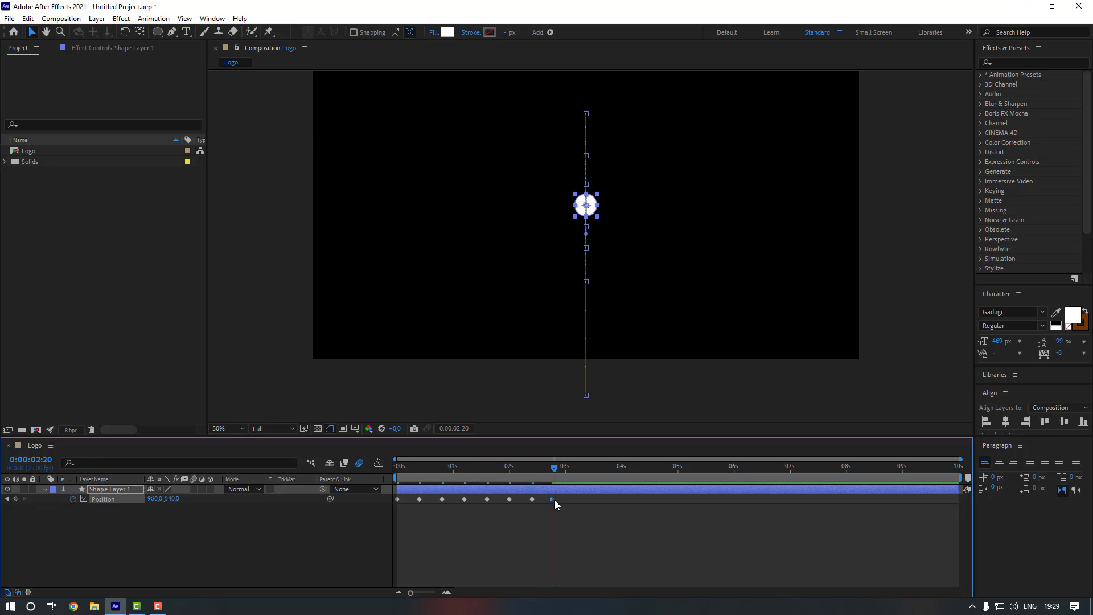
left_click_drag(569, 496, 386, 504)
Step: Apply Easy Ease to all eight bounce keyframes and preview the result
right_click(419, 499)
mouse_move(484, 491)
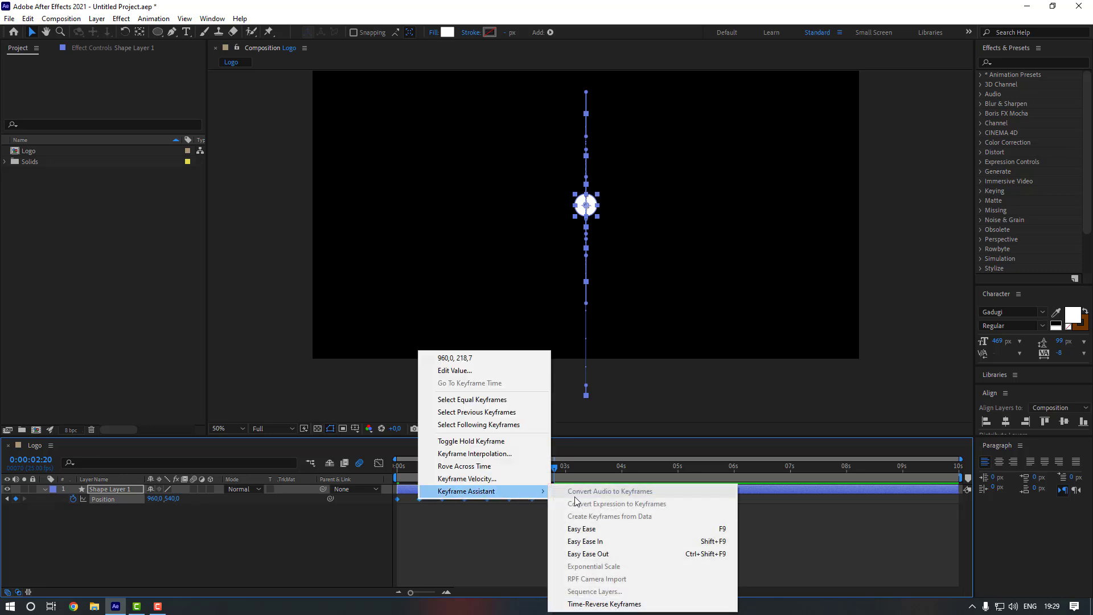
left_click(584, 529)
key("space")
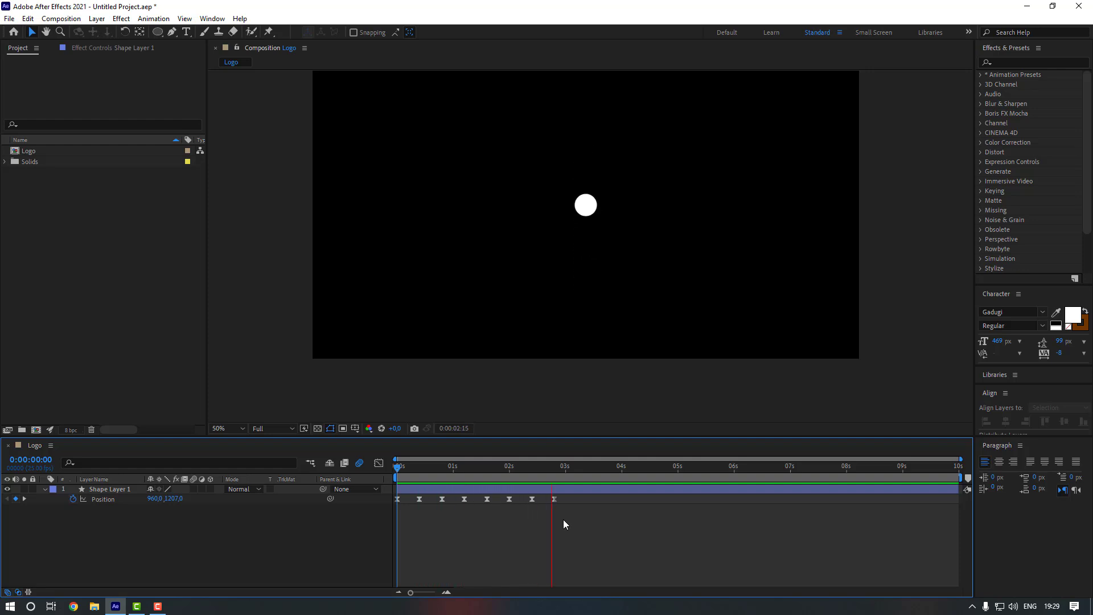
key("space")
Step: Set the eight Position keyframes' spatial interpolation to Linear and fit the composition in the viewer
left_click_drag(571, 496, 392, 500)
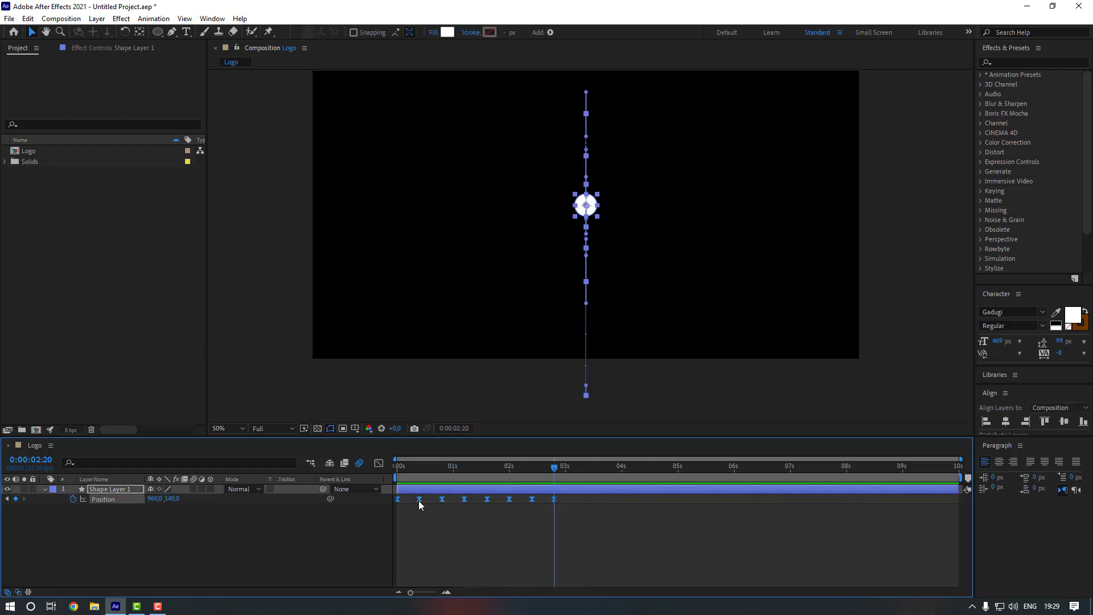
right_click(419, 500)
left_click(467, 454)
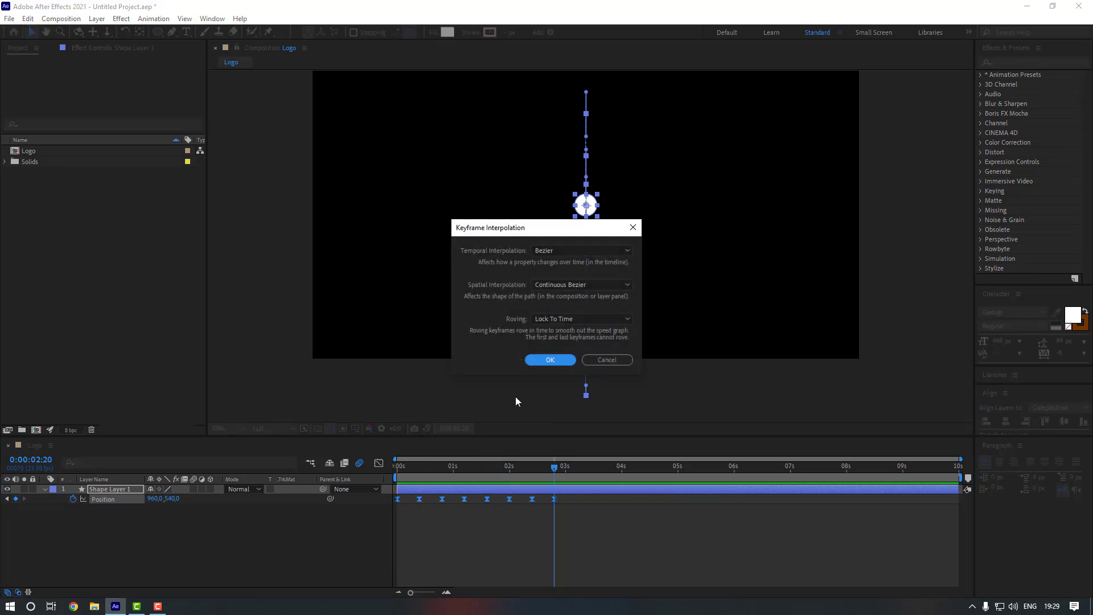
left_click(561, 285)
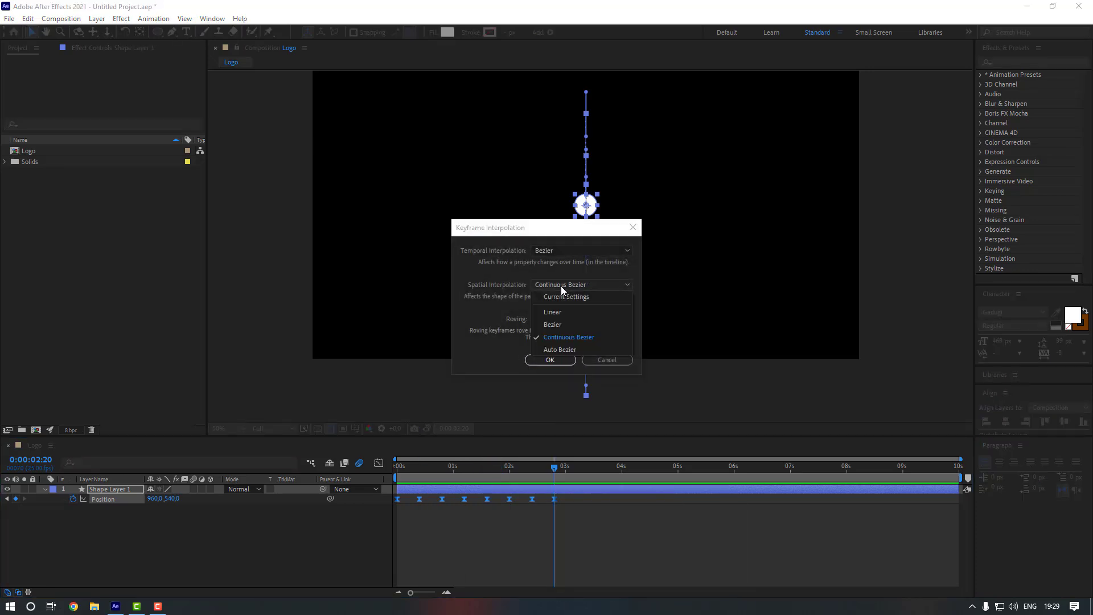
left_click(559, 310)
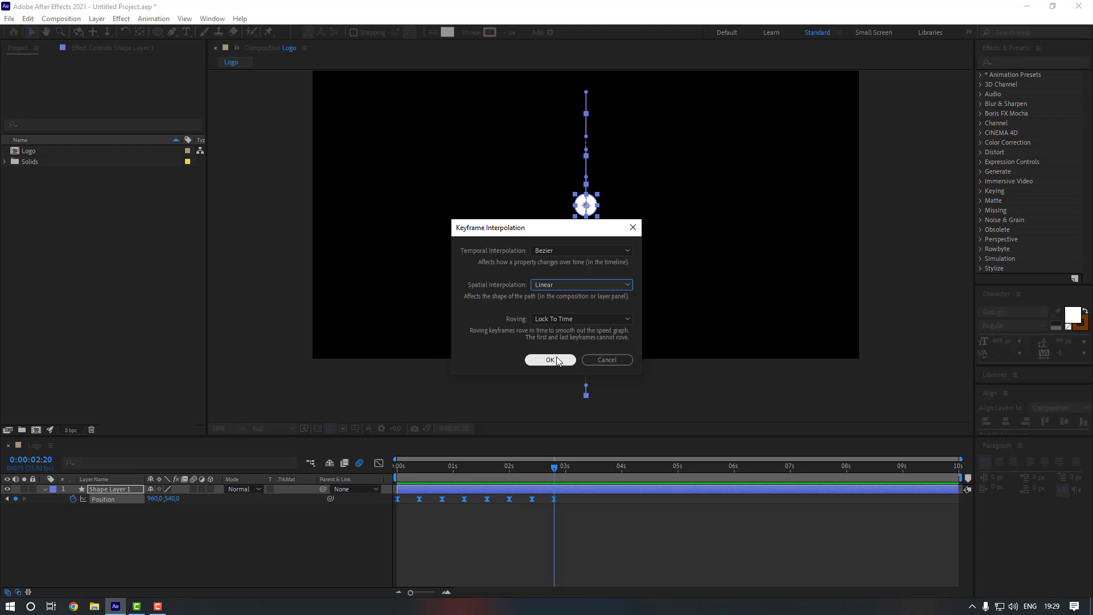
left_click(558, 361)
left_click(613, 531)
left_click(692, 269)
key("shift+slash")
Step: Turn on motion blur for the ball's shape layer and review the bounce up to 2:20
key("space")
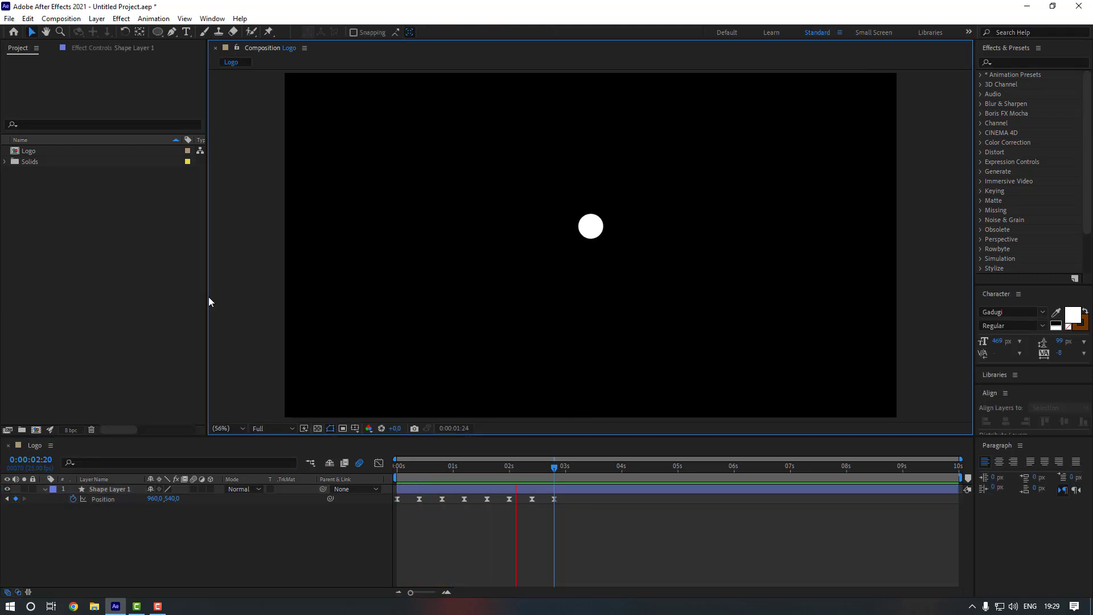
left_click(168, 504)
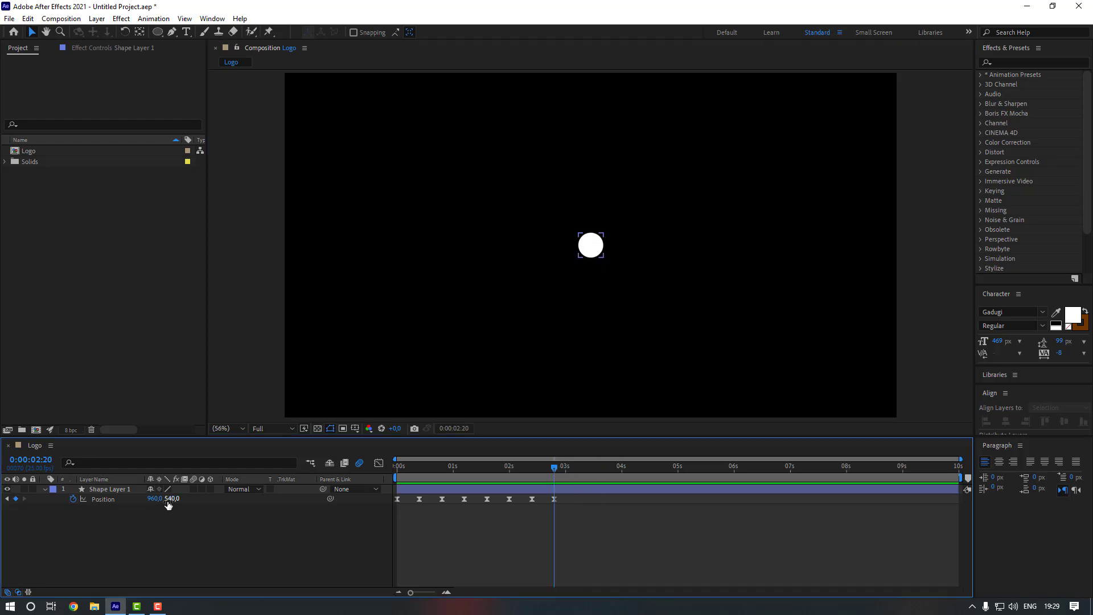
left_click(169, 489)
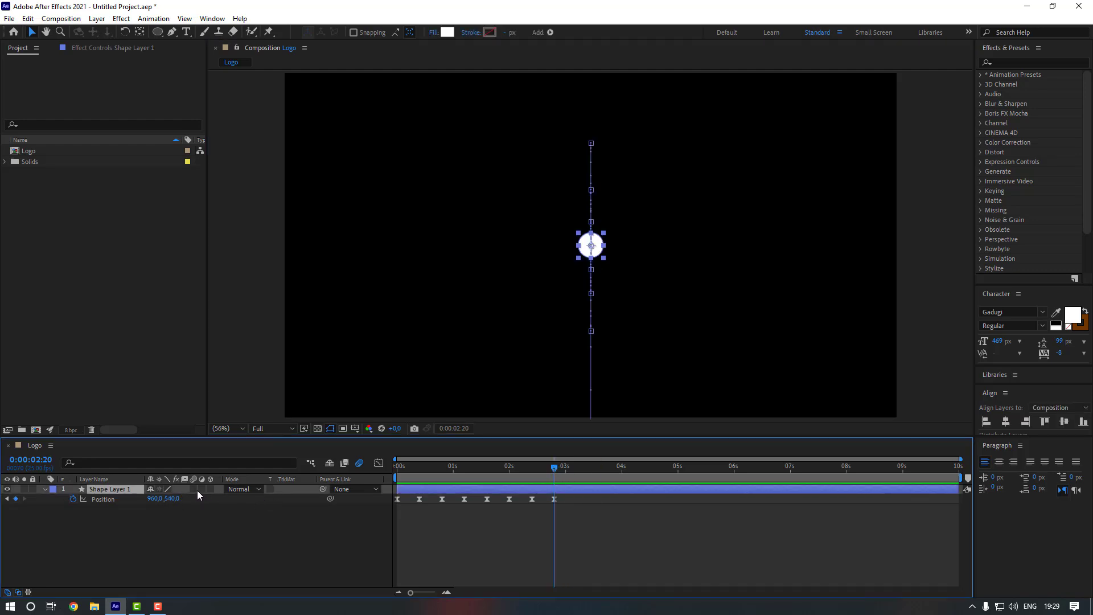
left_click(195, 489)
left_click_drag(544, 467, 451, 479)
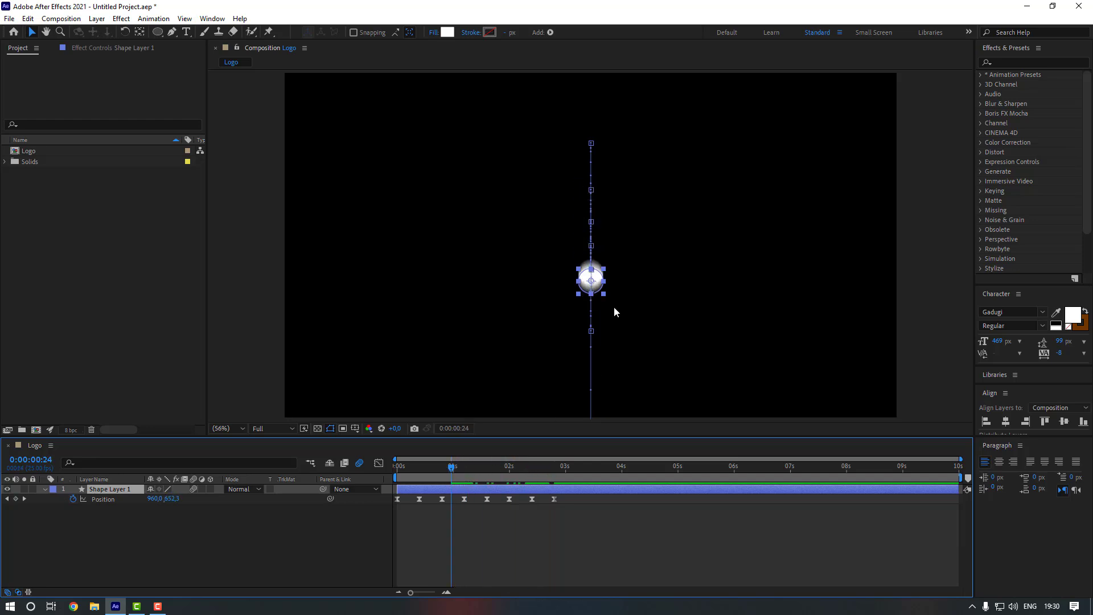
left_click(554, 466)
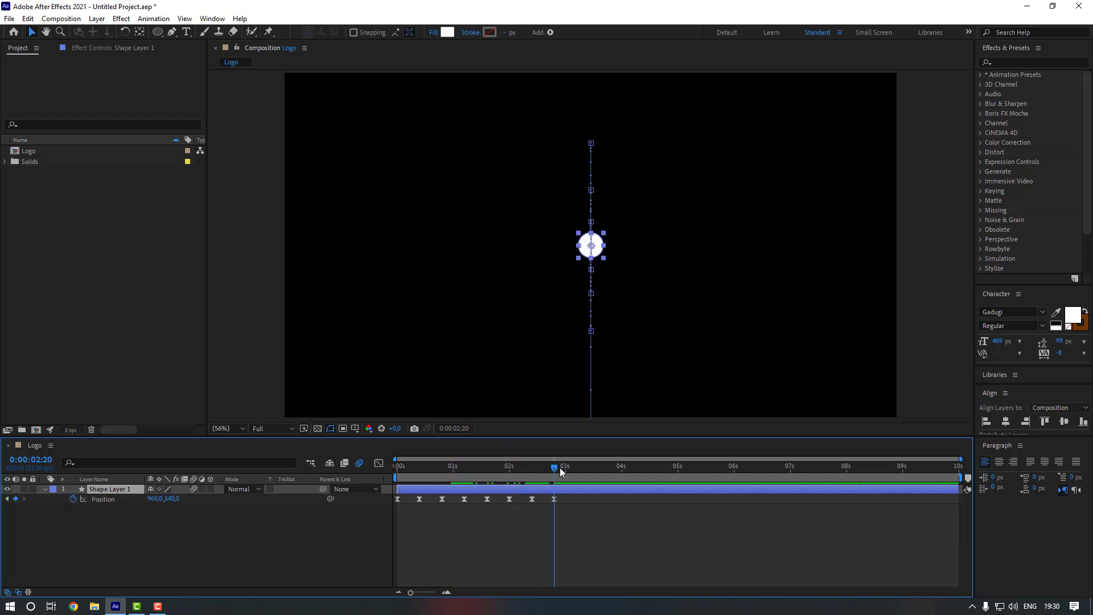
Step: Add Position keyframes at 3:05 (centre), 4:00 (X 496) and 5:00 (X 1438)
key("shift+Page_Down")
left_click(16, 499)
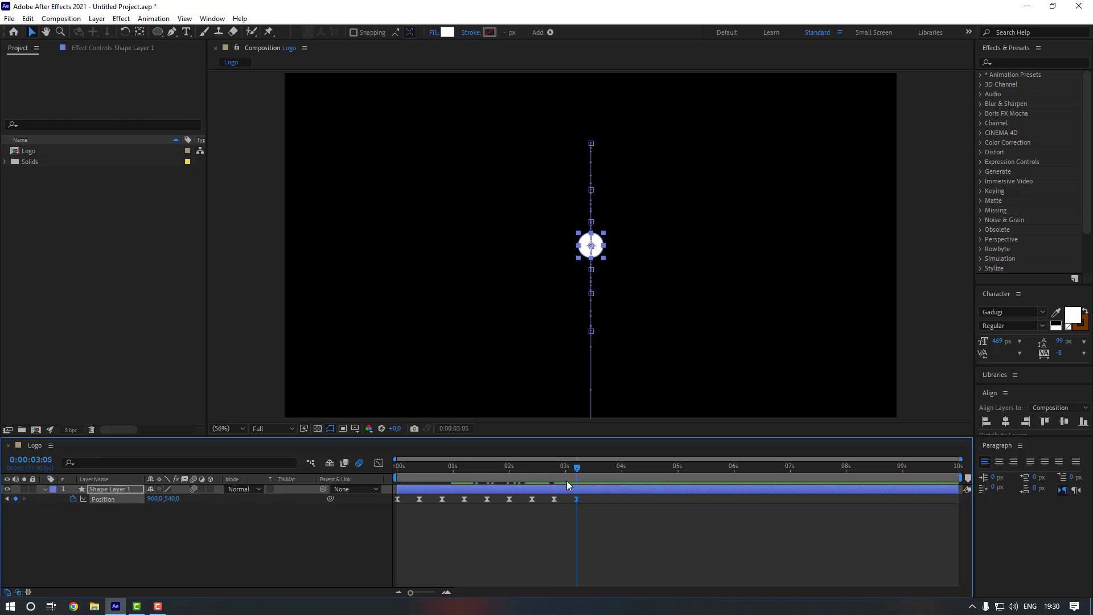
left_click(621, 468)
left_click_drag(160, 504, 71, 504)
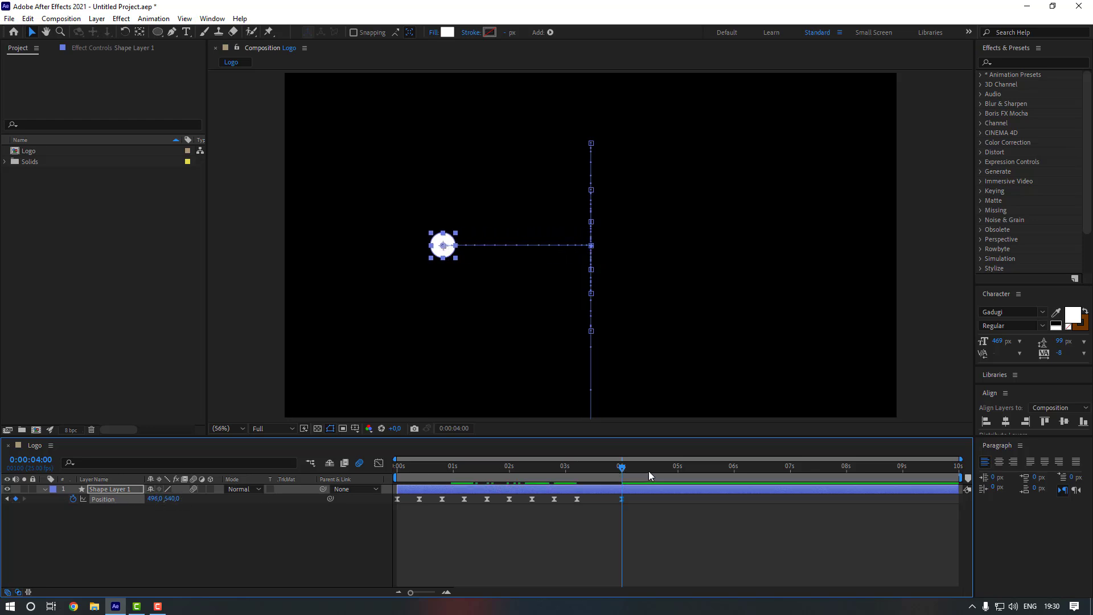
left_click(678, 466)
left_click_drag(155, 501, 568, 504)
left_click(680, 542)
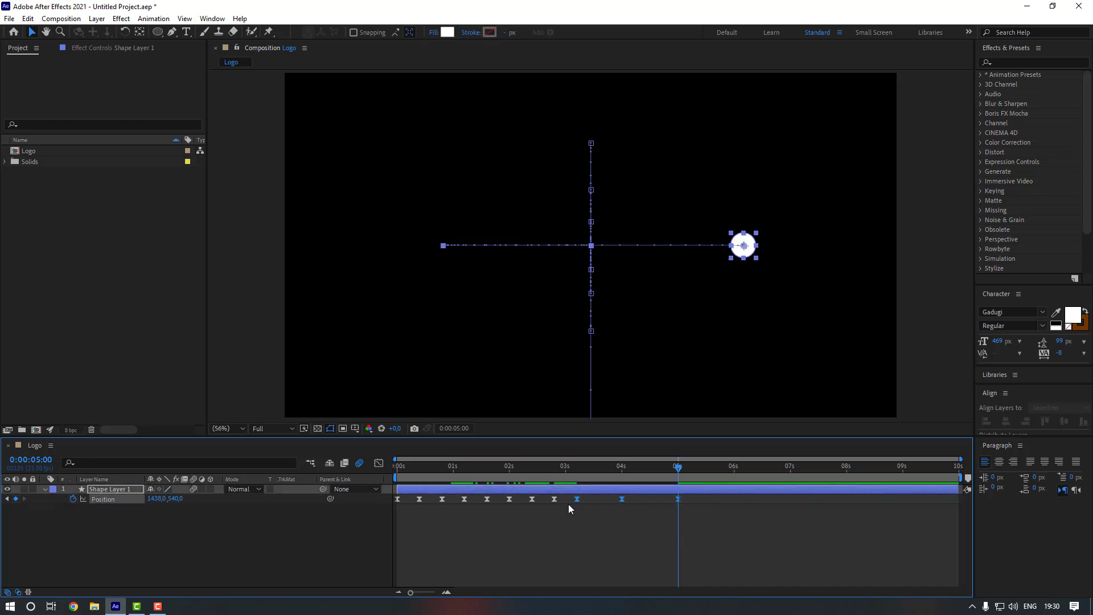
left_click(378, 463)
left_click(625, 472)
Step: Ease into the last sideways keyframe with 100% influence and preview the animation
key("equal")
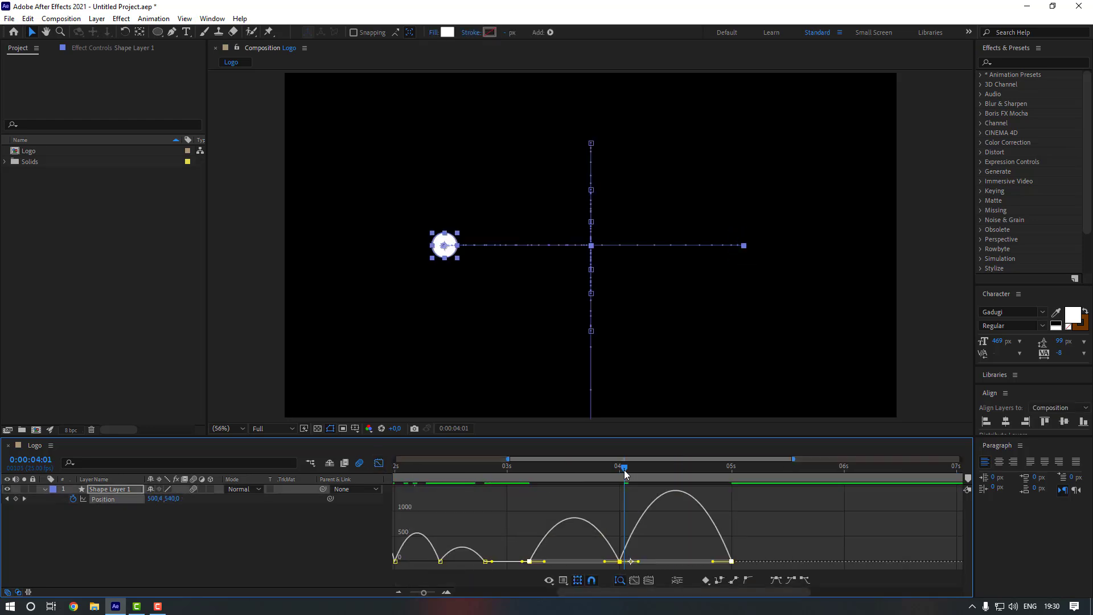
left_click_drag(713, 560, 639, 562)
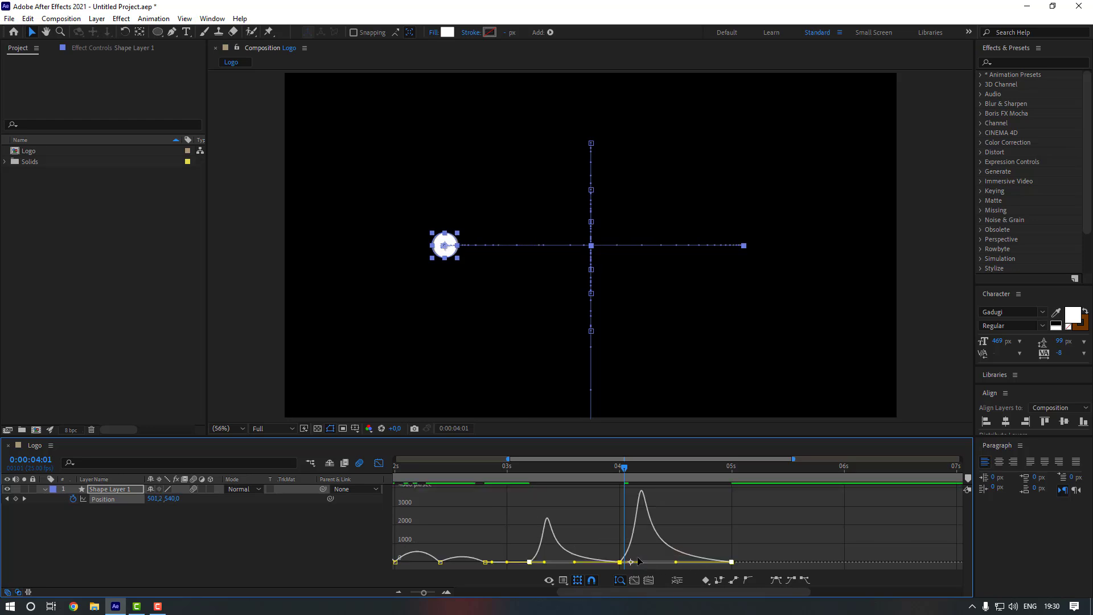
left_click(378, 462)
key("minus")
key("space")
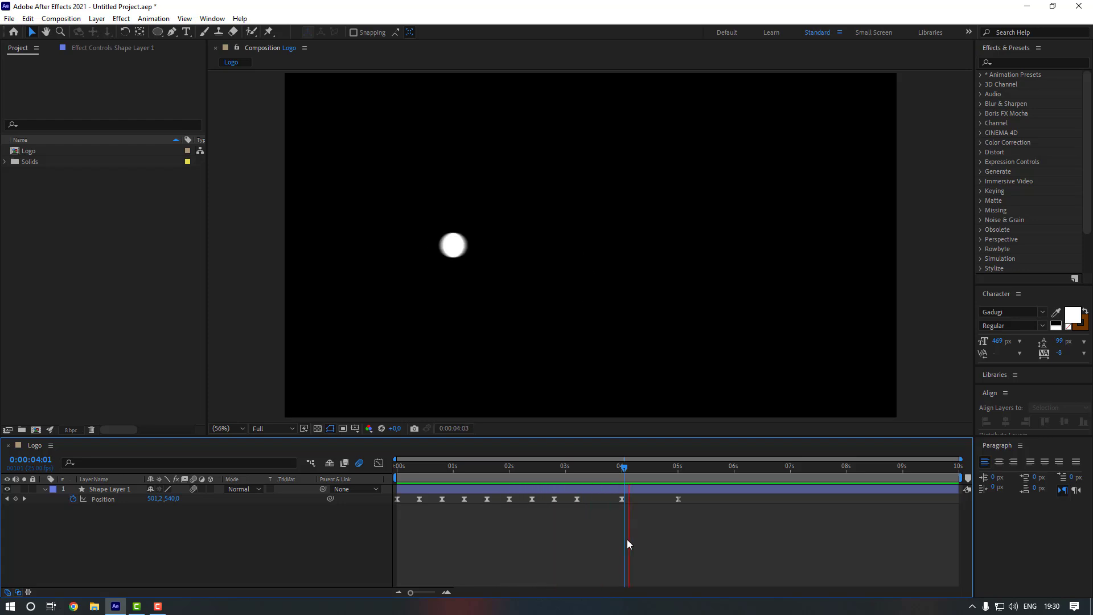
Step: Ease the 4-second keyframe's incoming speed and the next keyframe's outgoing speed to about 92% influence
left_click_drag(699, 498, 567, 501)
left_click(378, 463)
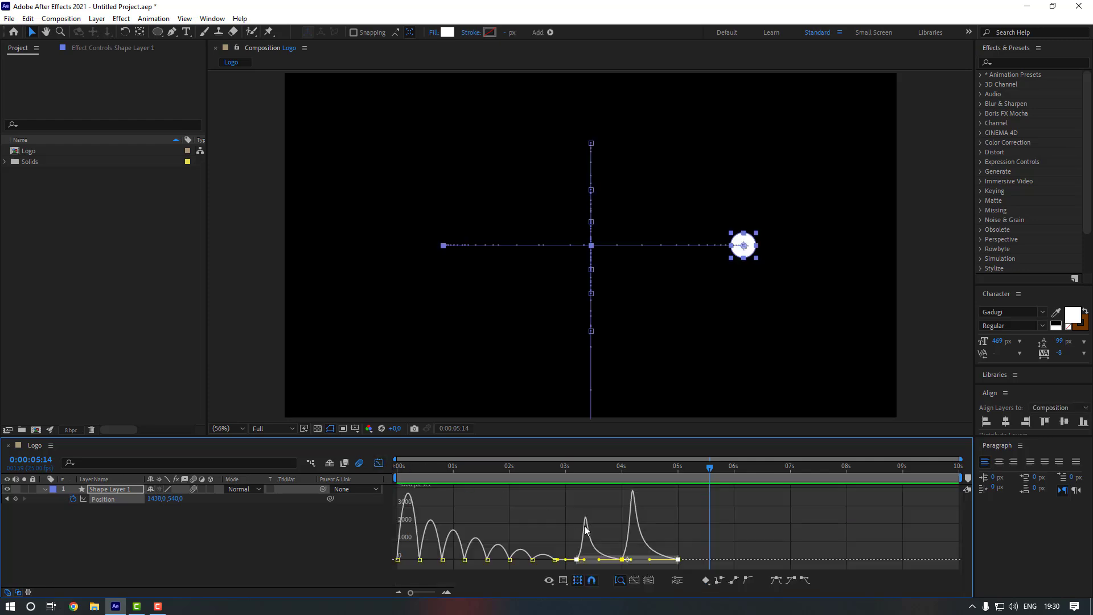
left_click(593, 467)
key("equal")
key("equal")
key("equal")
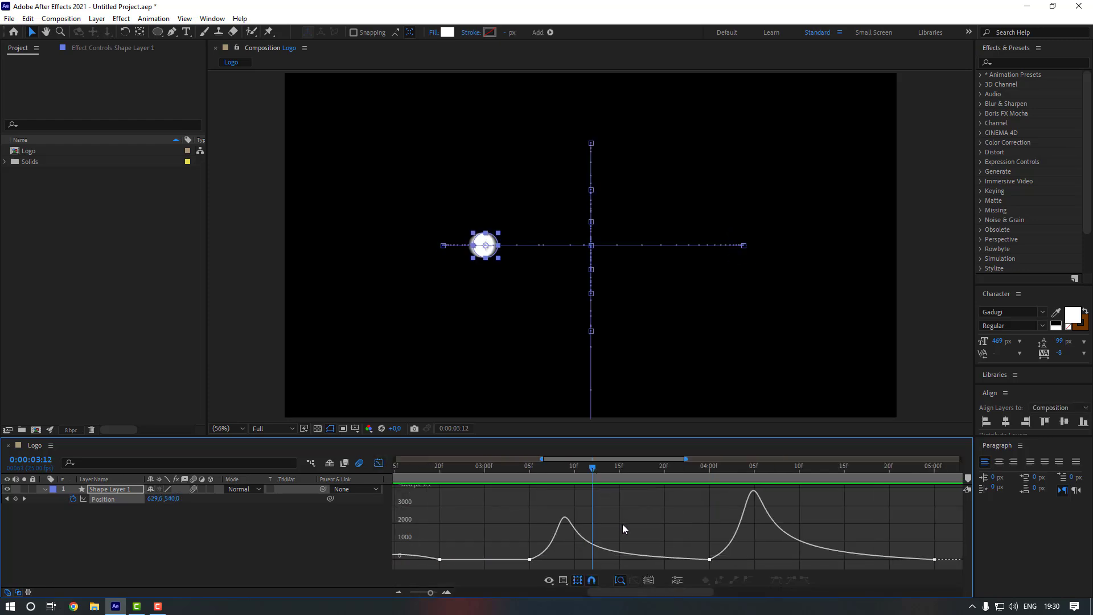
left_click_drag(632, 535, 734, 570)
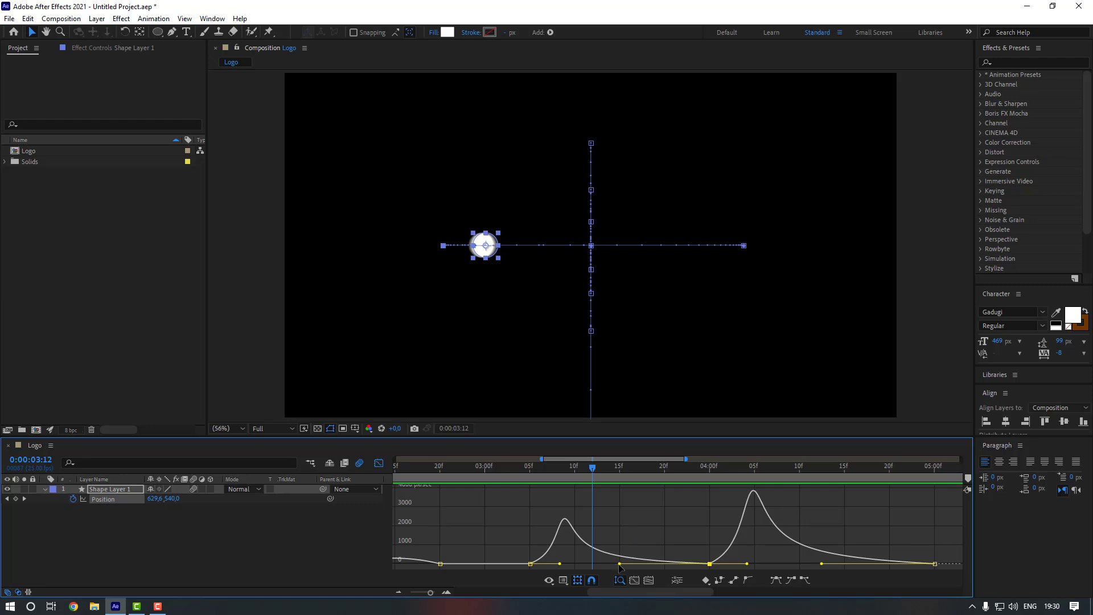
left_click_drag(619, 564, 715, 568)
left_click(530, 563)
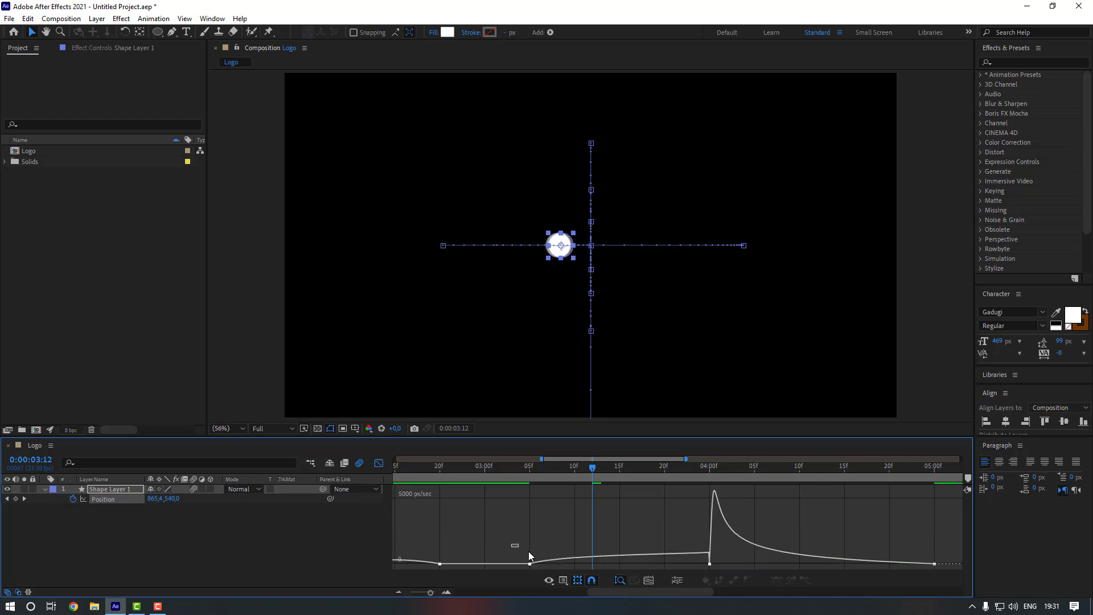
left_click_drag(559, 564, 610, 568)
left_click(644, 514)
key("minus")
key("minus")
Step: Scrub back from 2:10 to 5:12 to review the sideways slide
left_click(379, 463)
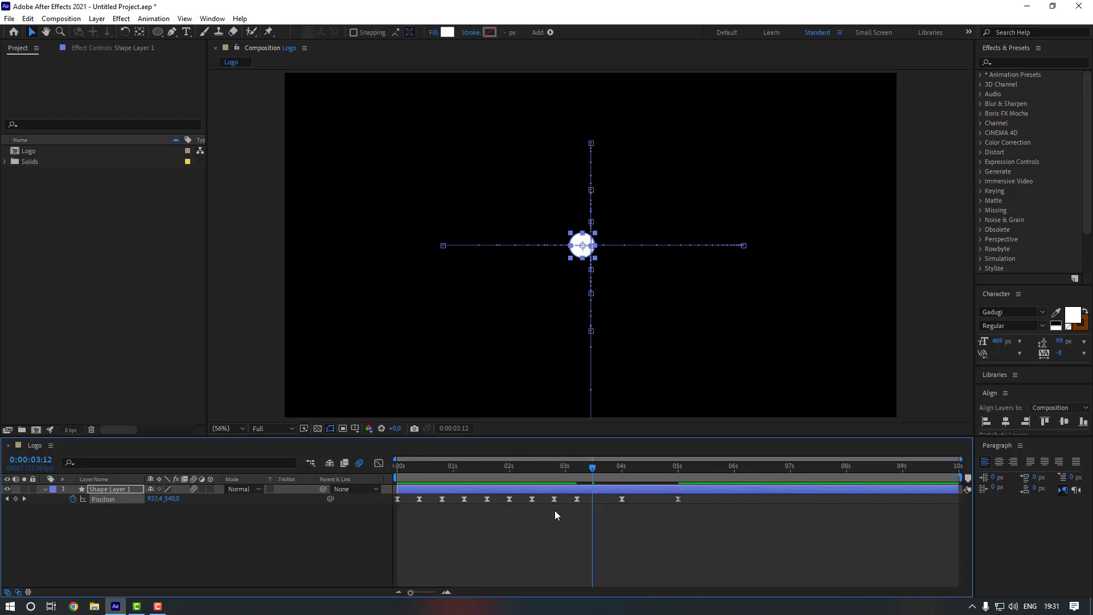
left_click(557, 510)
left_click_drag(566, 465, 532, 467)
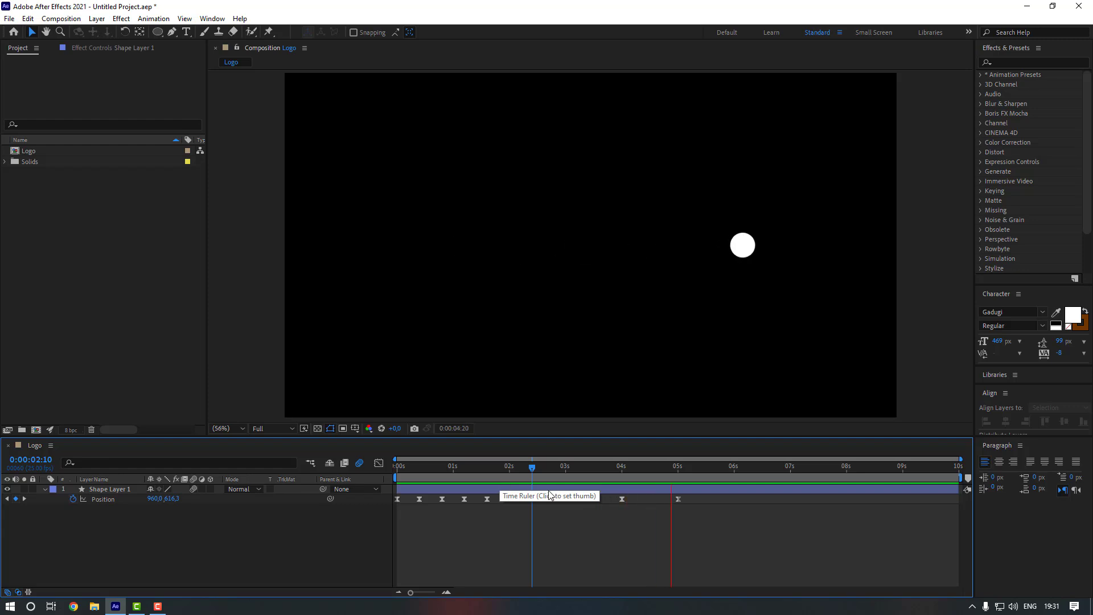
left_click(644, 497)
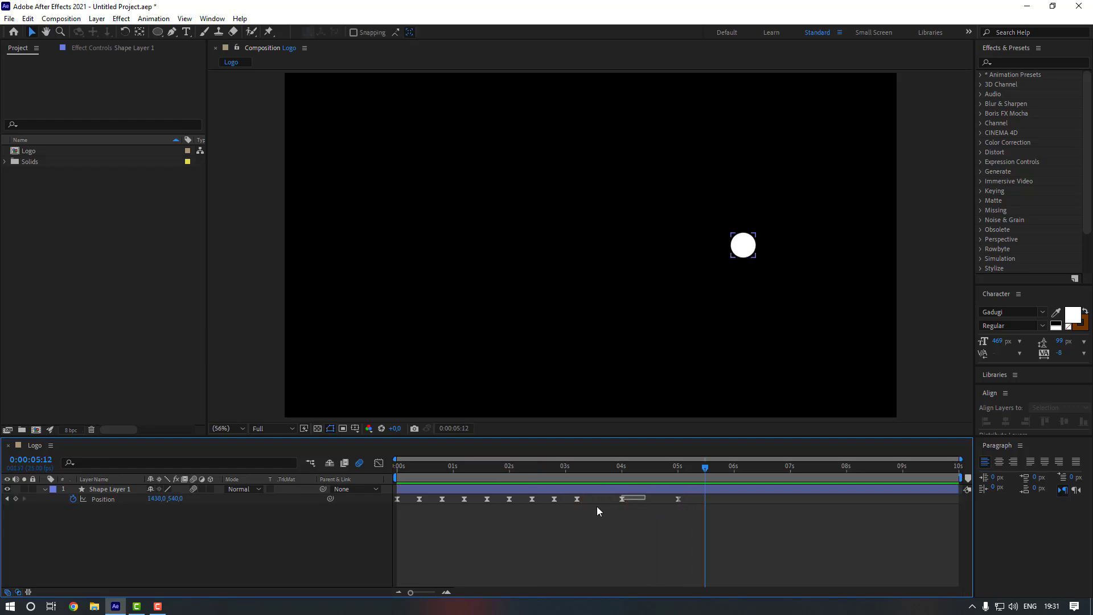
Step: Reduce the 4:00 keyframe's outgoing ease influence to about 7% and rewatch the slide
left_click(622, 498)
key("shift+F3")
left_click(625, 474)
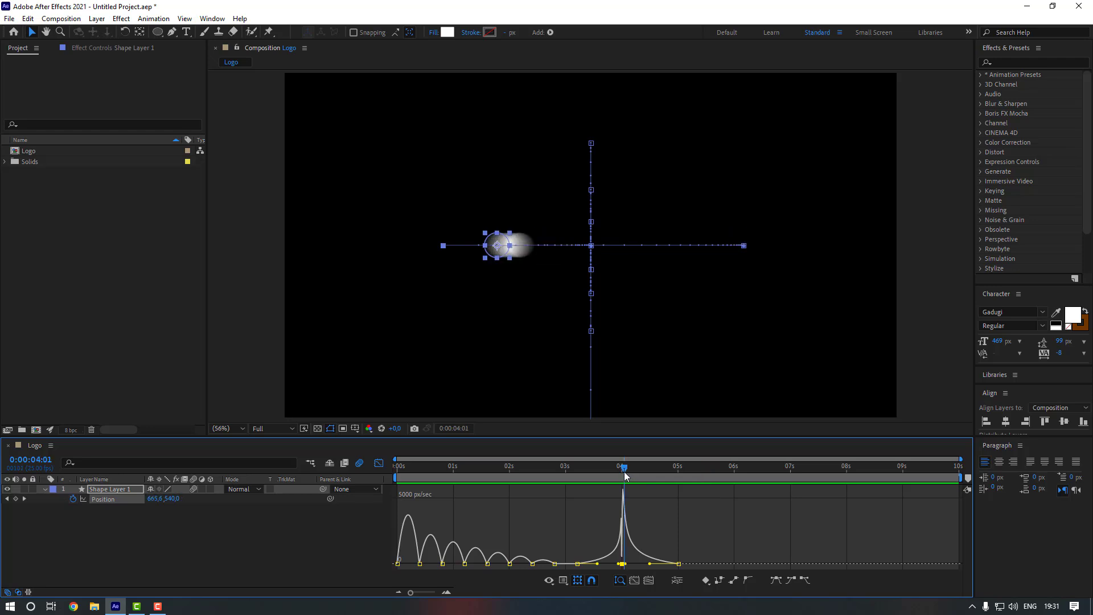
scroll(624, 473, "up", 3)
left_click_drag(616, 565, 591, 566)
left_click(379, 464)
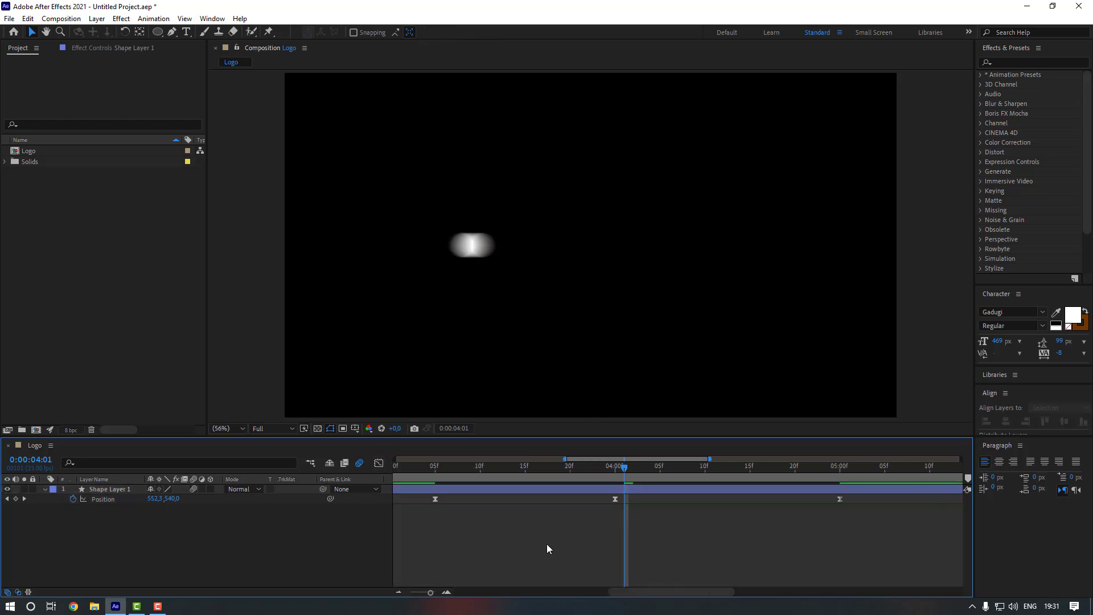
scroll(547, 544, "down", 5)
left_click(555, 468)
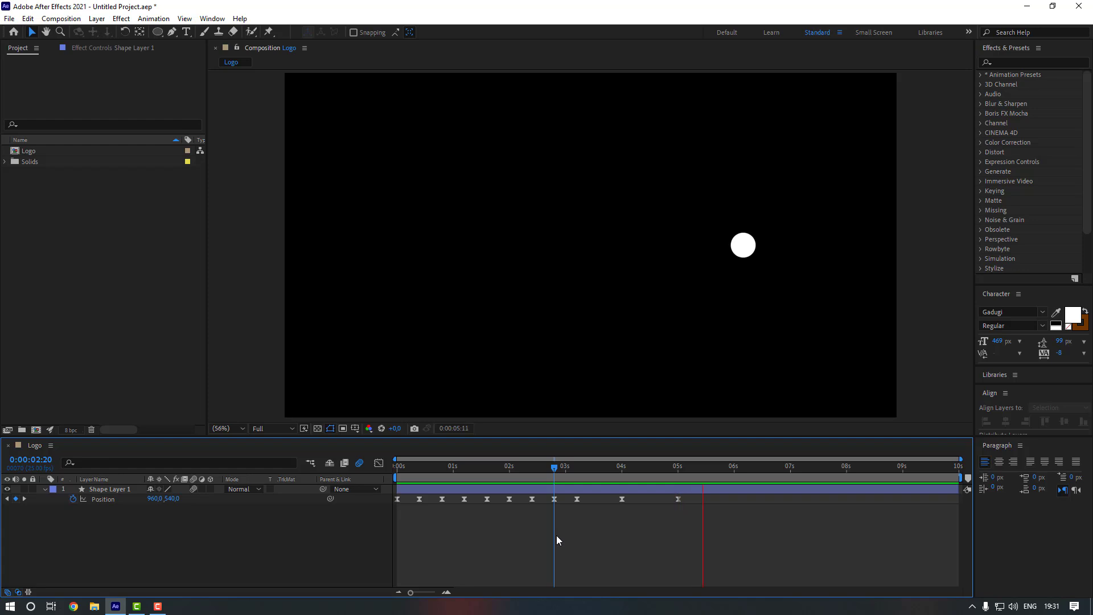
key("space")
left_click(620, 467)
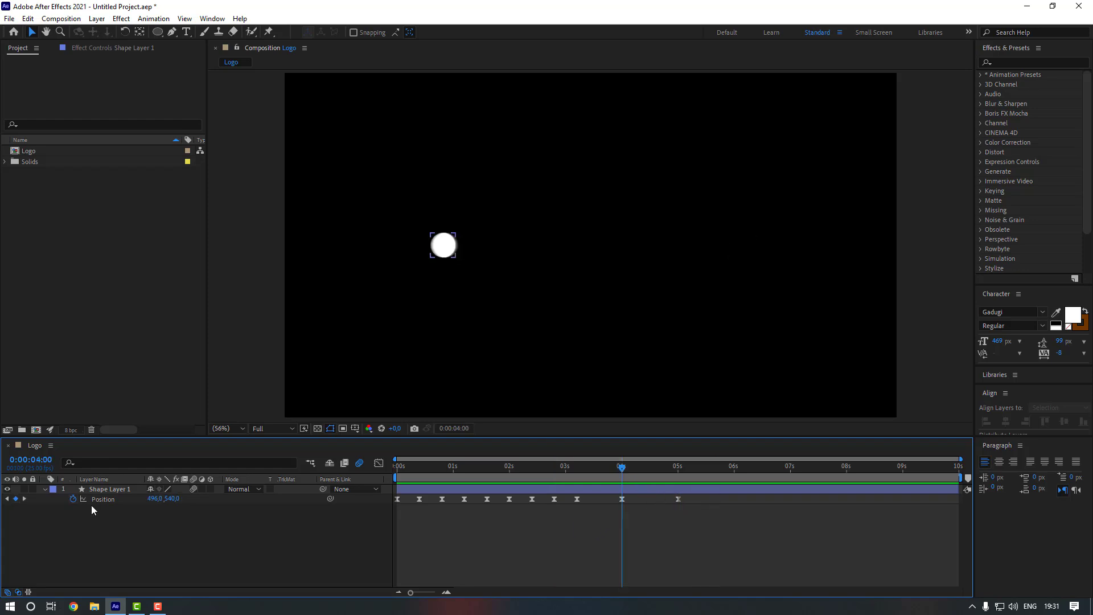
Step: Expand the shape layer's Contents down to Ellipse 1's Fill 1 properties
left_click(44, 489)
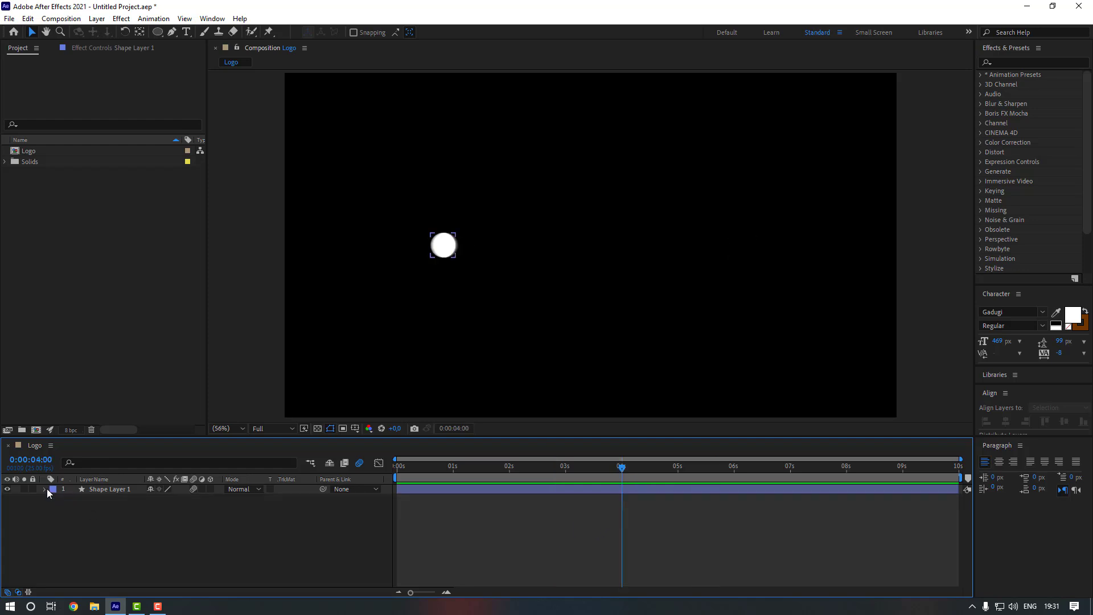
left_click(45, 489)
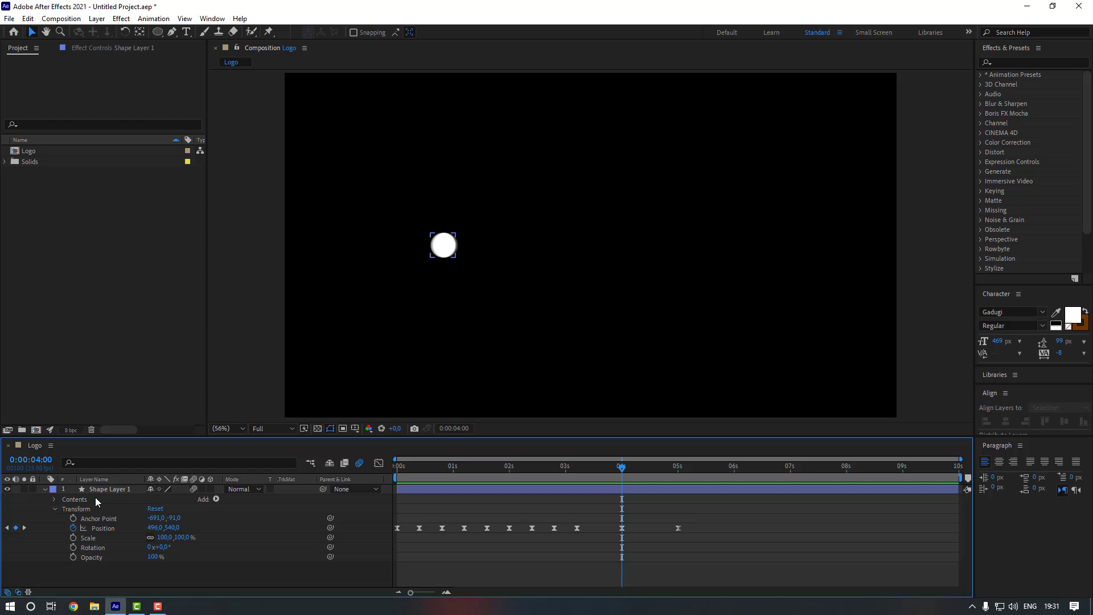
left_click(54, 509)
left_click(54, 499)
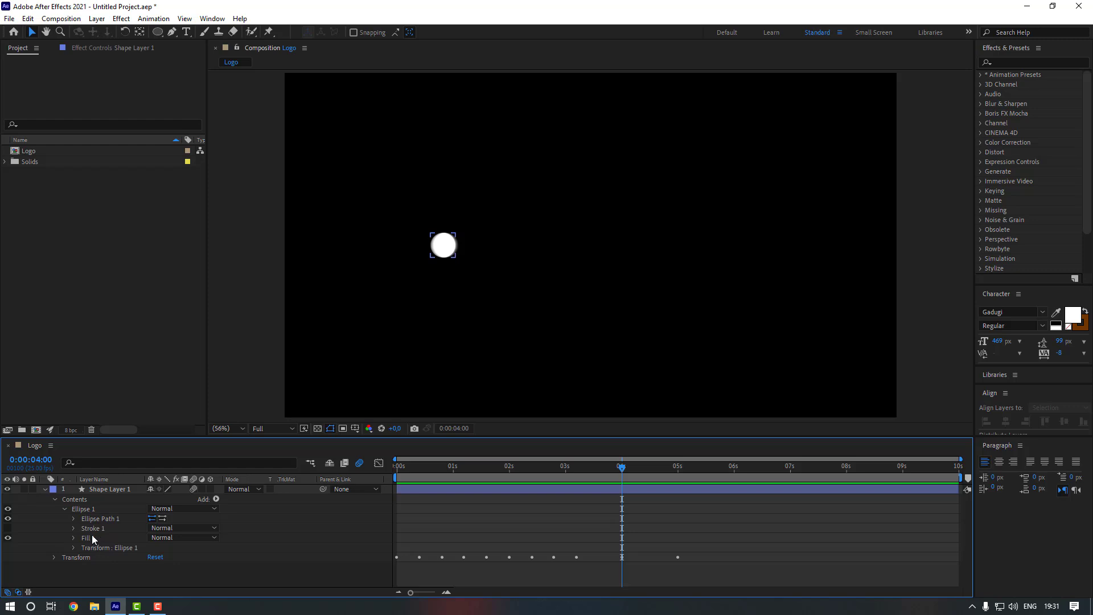
left_click(73, 538)
Step: Keyframe the fill opacity from 100% at 3:14 to 0% at 4:06
left_click(596, 472)
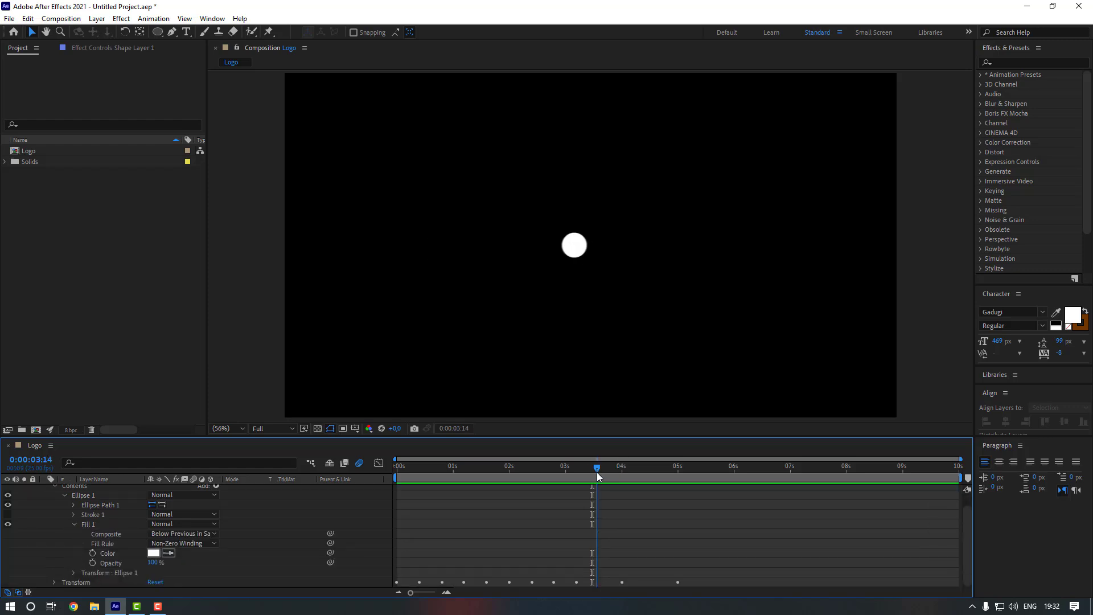
left_click(92, 562)
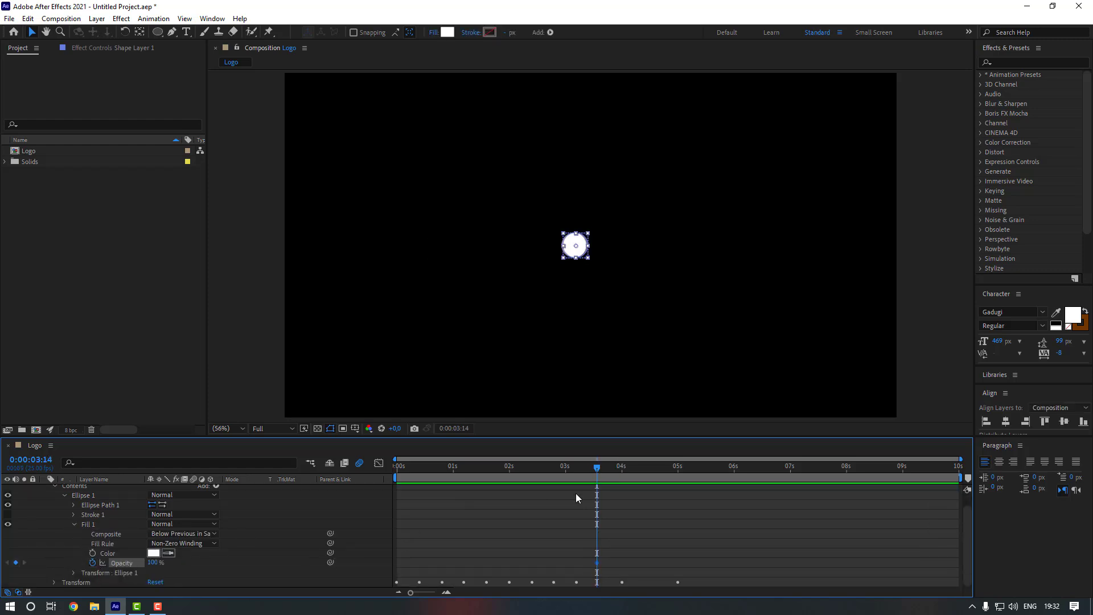
left_click(634, 470)
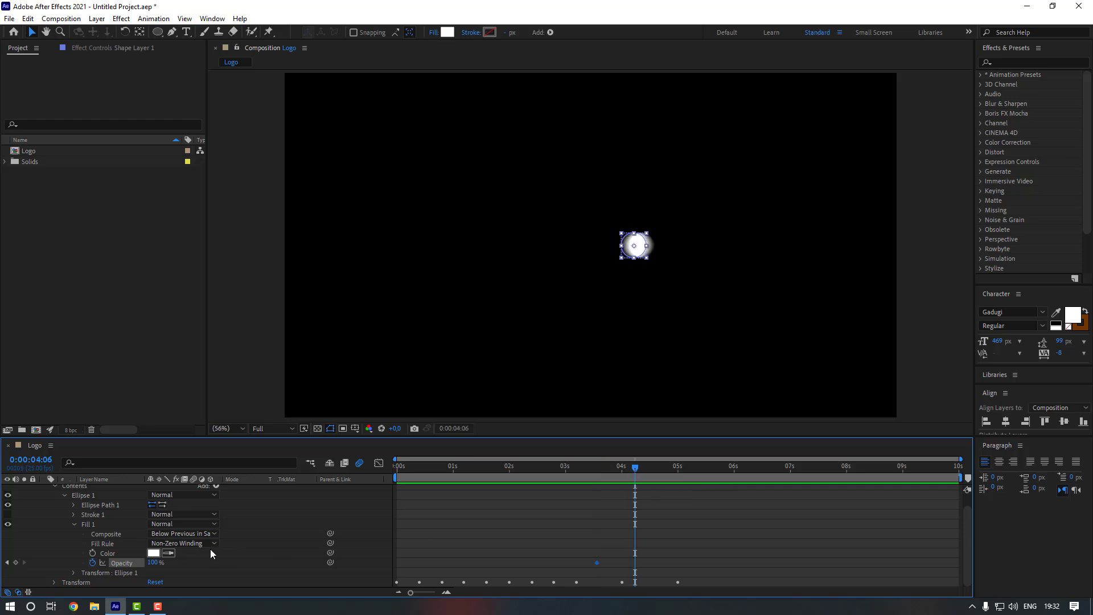
left_click(152, 562)
type("0")
key("Return")
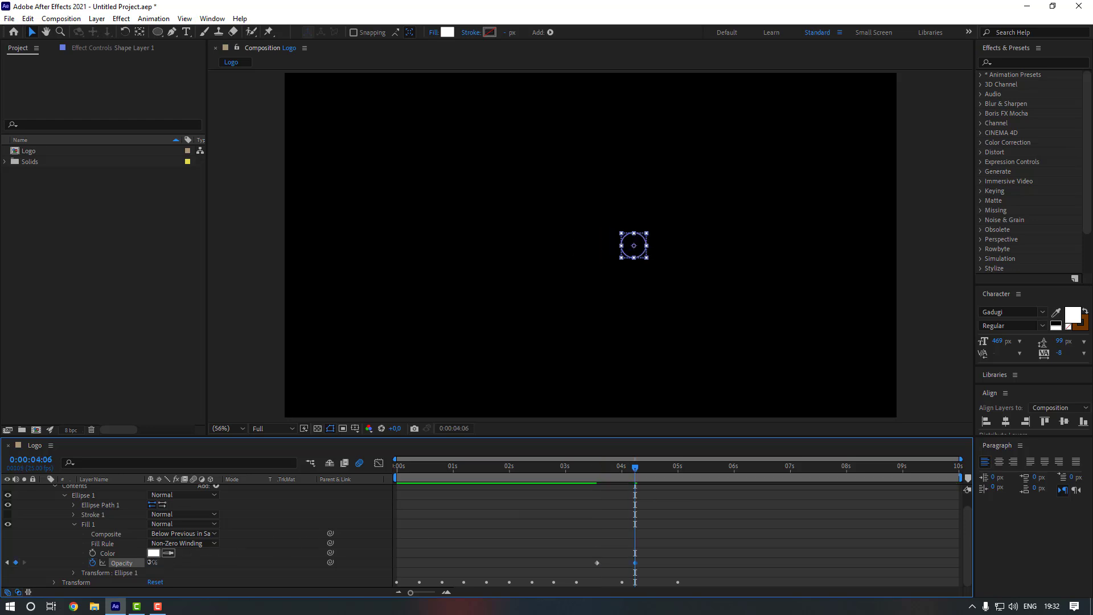
Step: Apply Easy Ease to both fill opacity keyframes and reselect the shape layer
left_click_drag(645, 555, 596, 565)
right_click(596, 563)
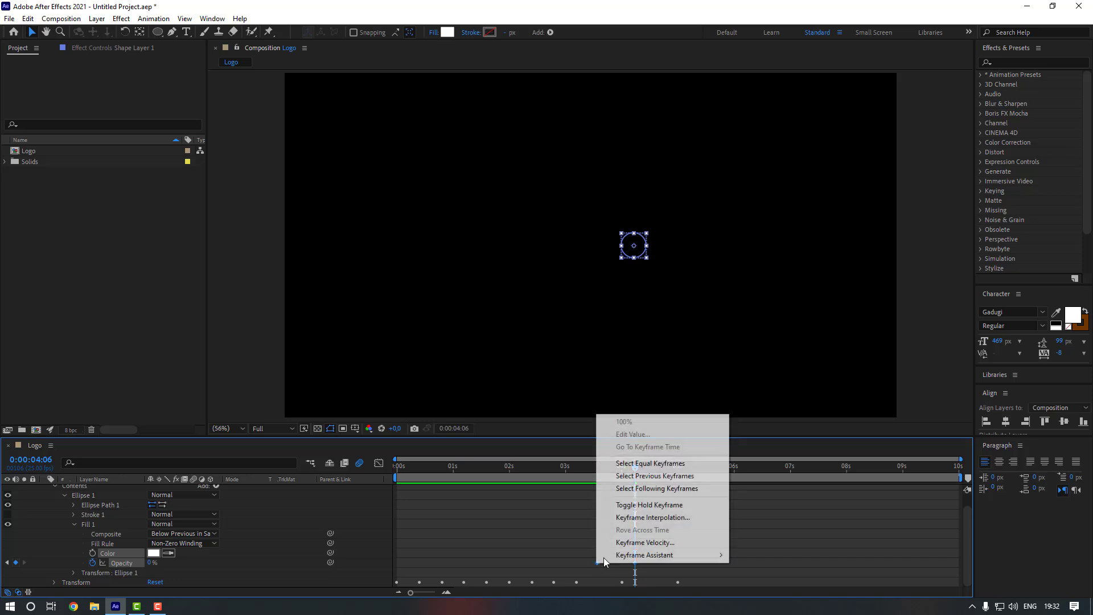
mouse_move(684, 555)
left_click(763, 480)
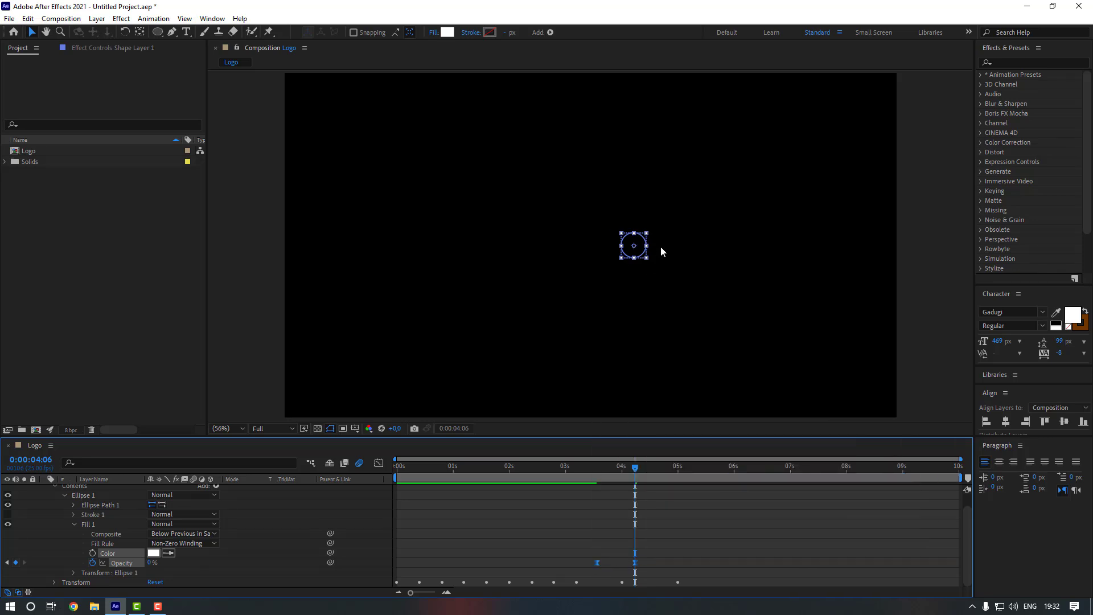
left_click(616, 531)
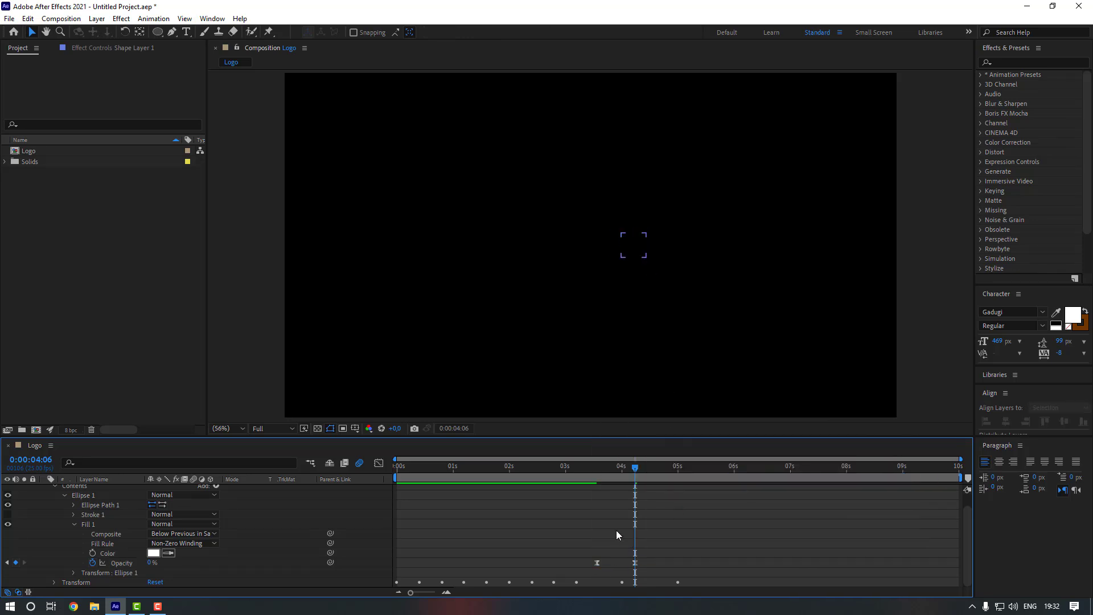
scroll(635, 530, "up", 1)
left_click(641, 490)
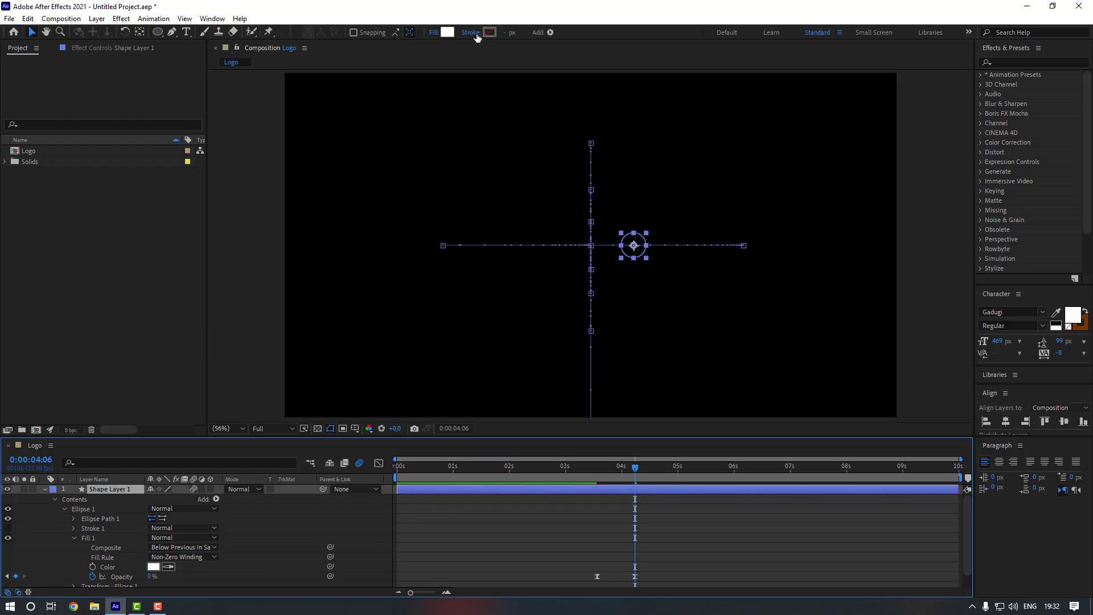
Step: Set the circle's stroke width to 8 px and expand Stroke 1 in the timeline
left_click(506, 32)
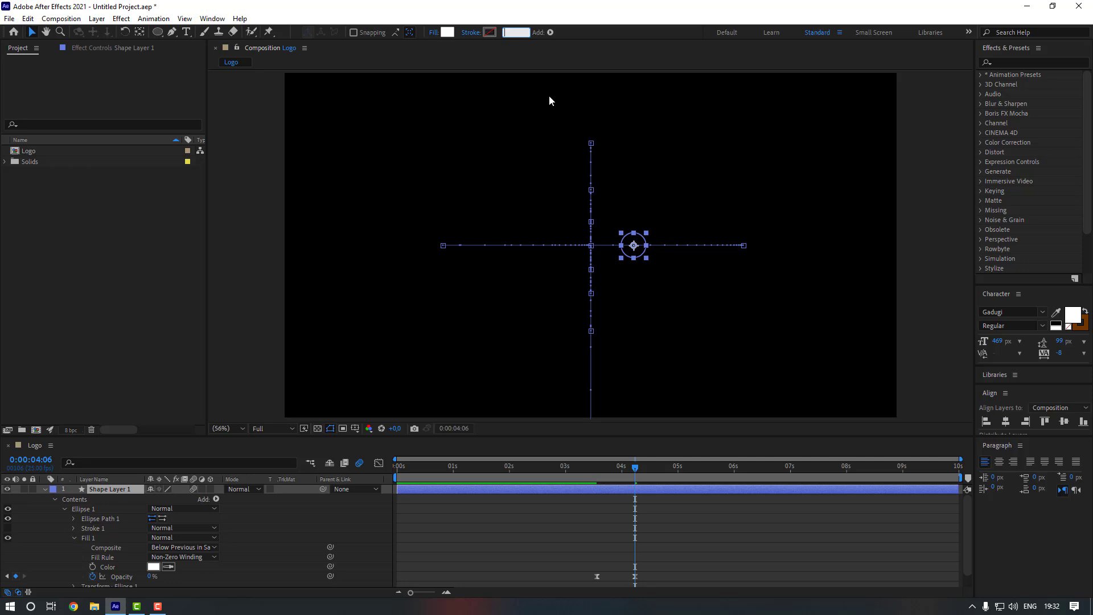
type("10")
key("Return")
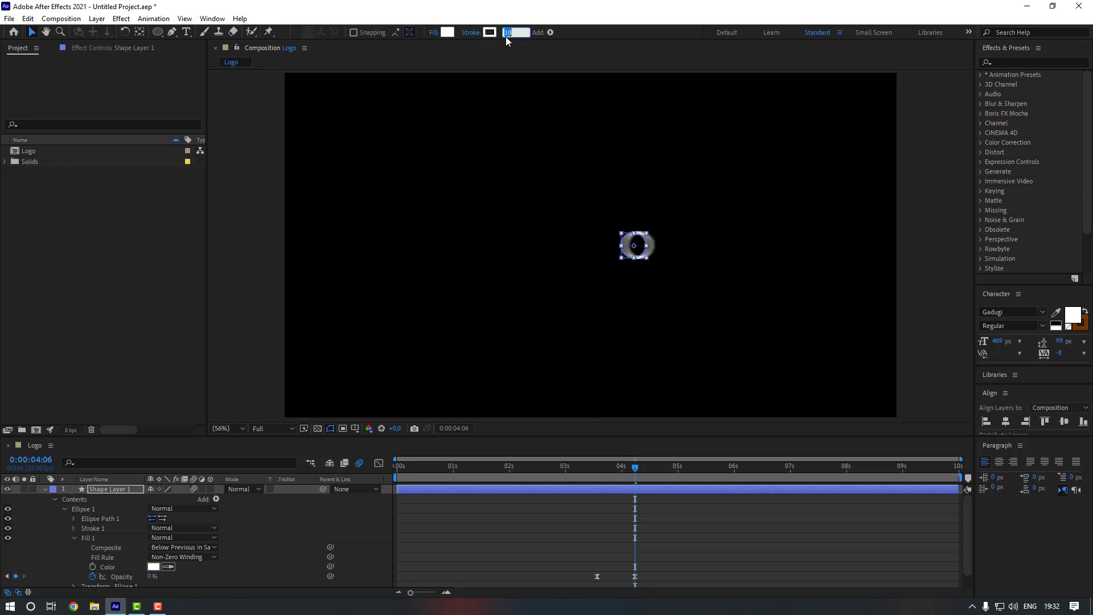
type("8")
key("Return")
scroll(572, 516, "down", 1)
left_click(73, 515)
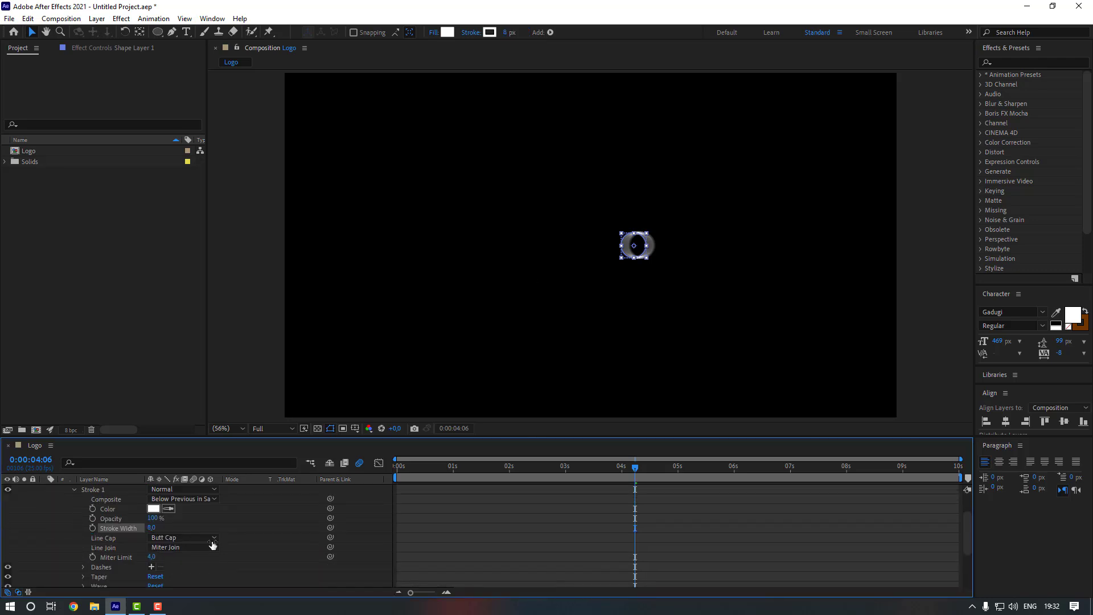
scroll(622, 533, "down", 3)
scroll(624, 531, "down", 1)
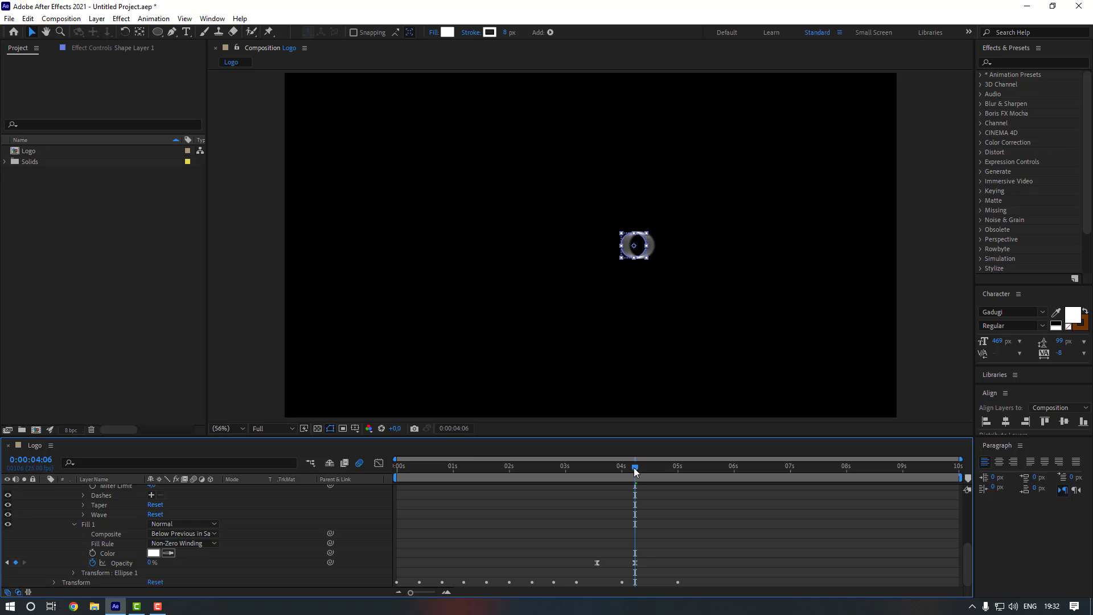
Step: Keyframe Stroke 1 Opacity at 0% around 4:01 and 100% at 4:13
left_click_drag(635, 468, 624, 474)
scroll(154, 521, "up", 6)
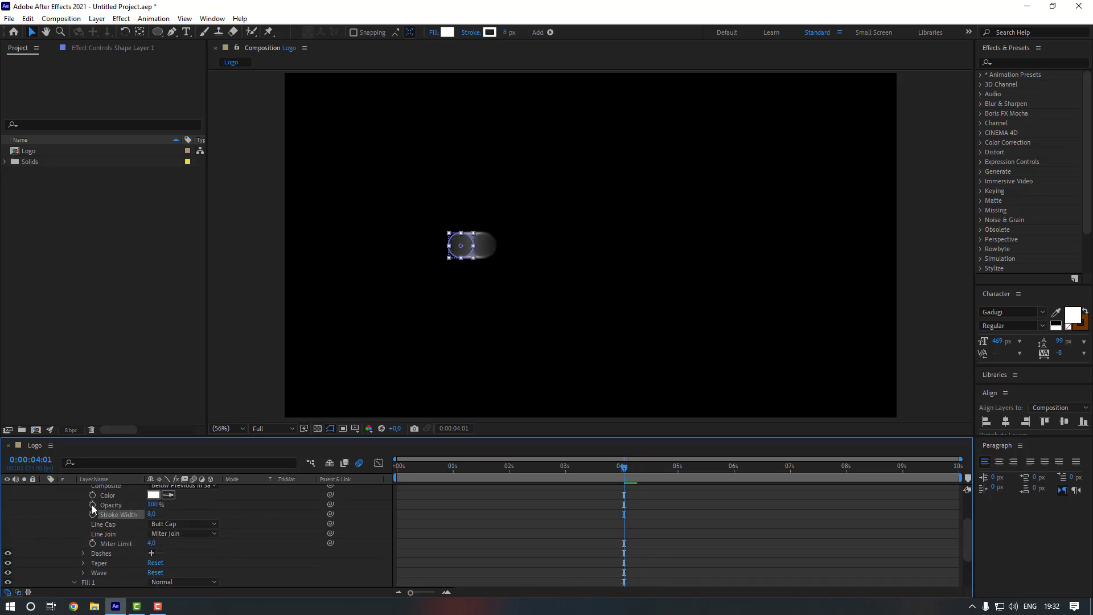
left_click(151, 504)
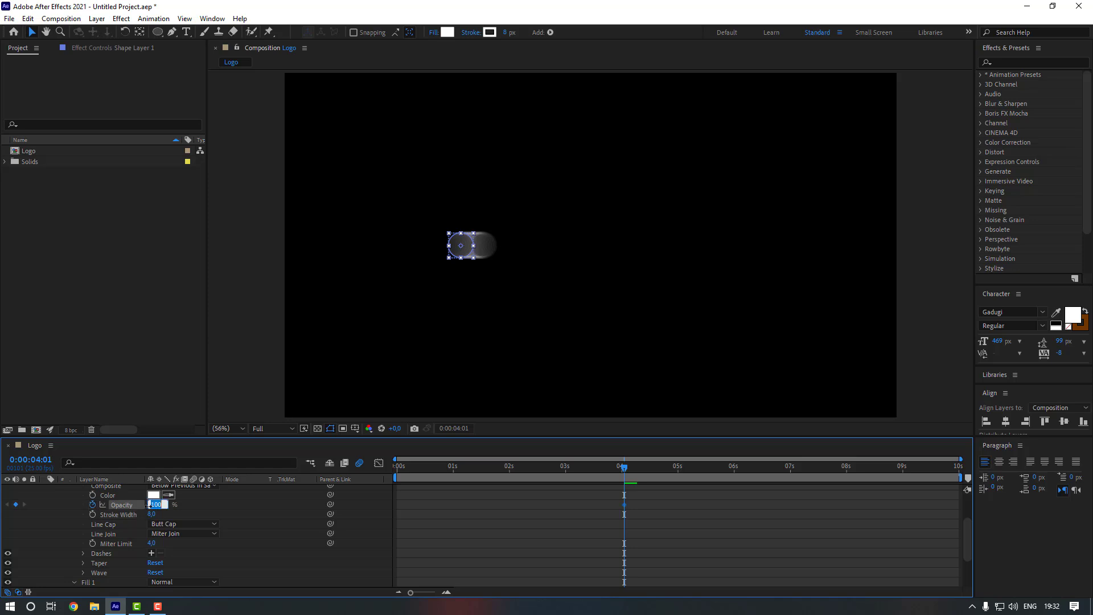
type("0")
key("Return")
scroll(689, 513, "down", 6)
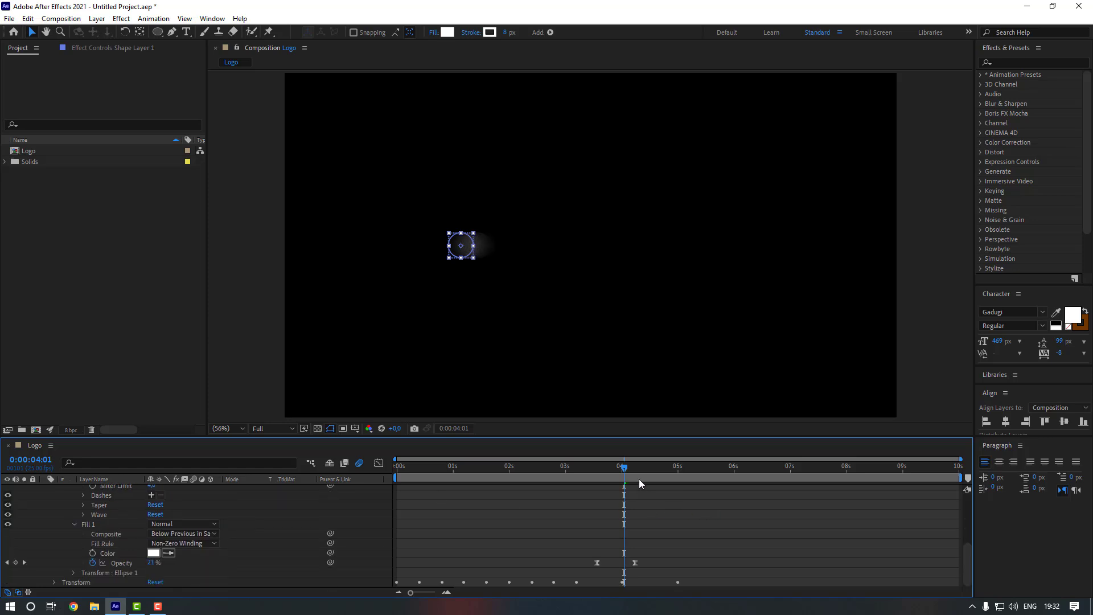
left_click_drag(642, 470, 652, 472)
scroll(511, 559, "up", 3)
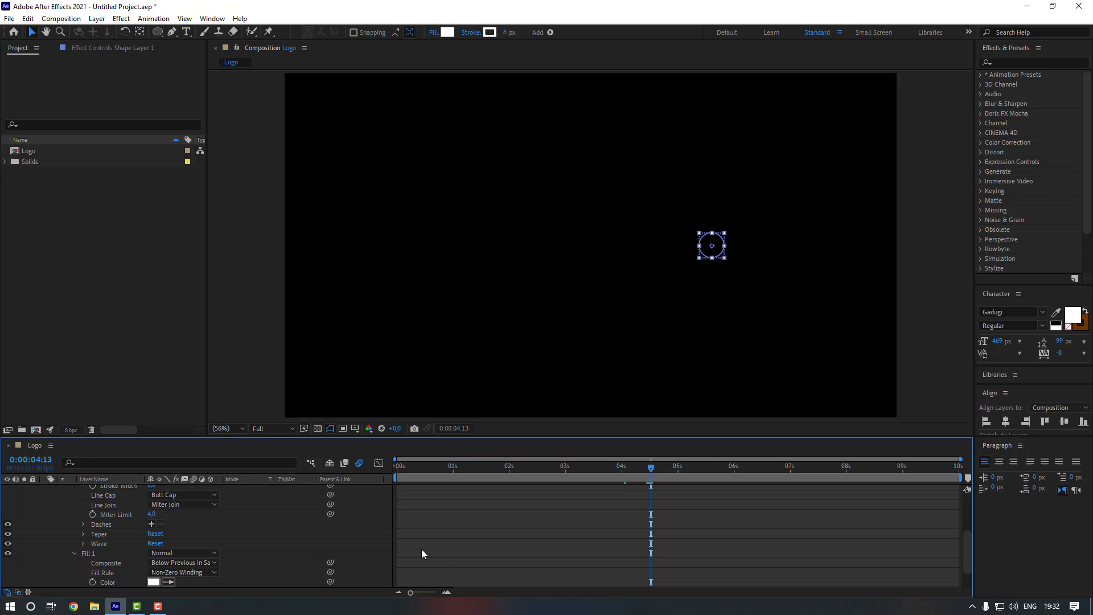
scroll(422, 549, "up", 3)
left_click(151, 505)
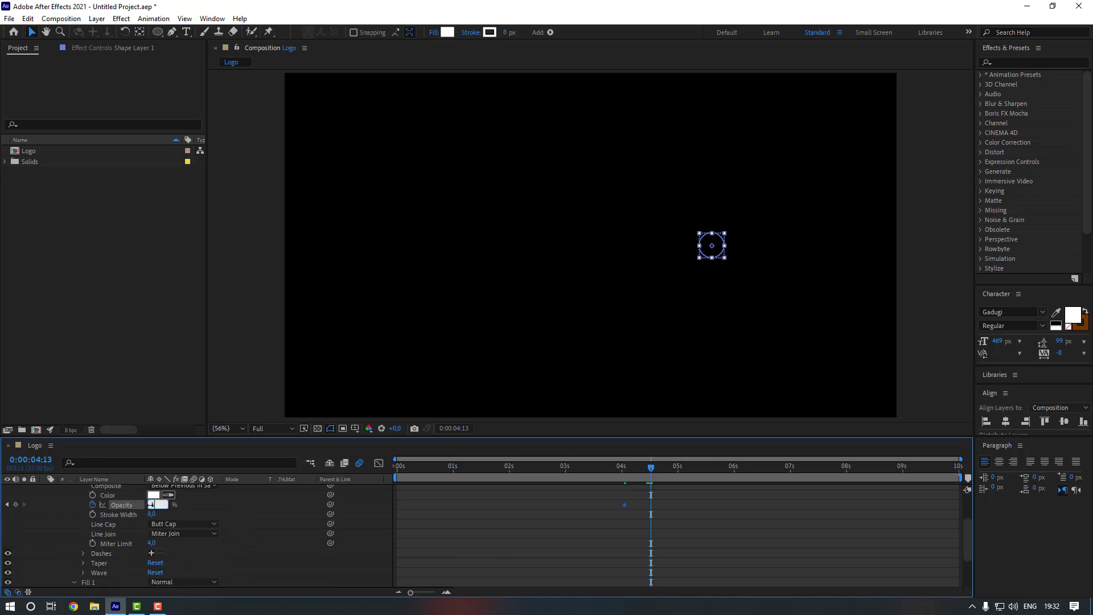
type("100")
key("Return")
Step: Apply Easy Ease to the stroke opacity keyframes and preview from the start
right_click(653, 505)
mouse_move(708, 497)
left_click(814, 423)
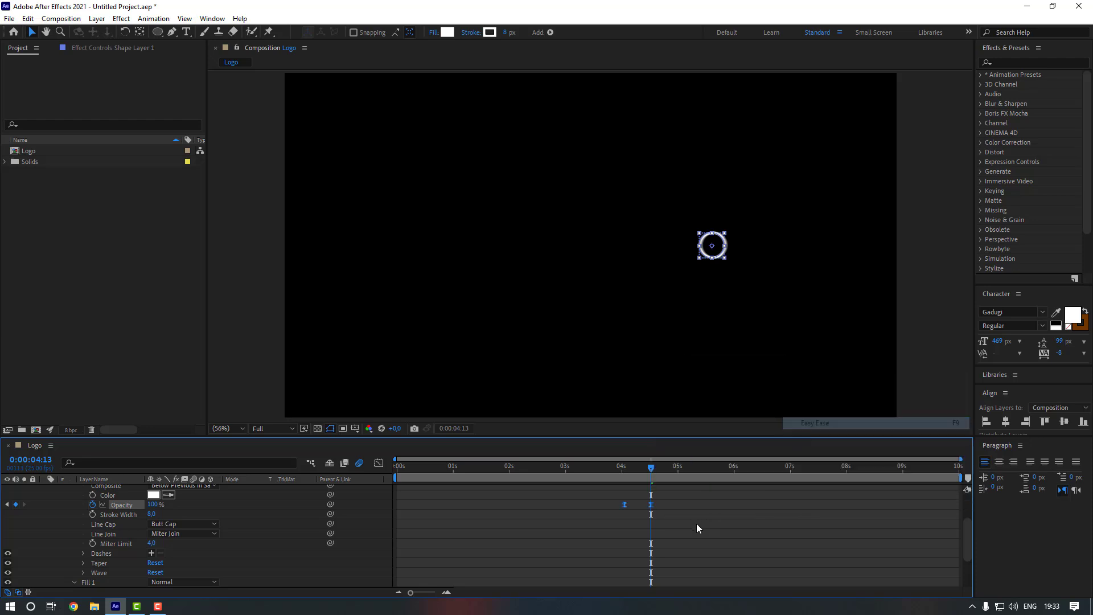
left_click(696, 524)
scroll(683, 529, "up", 3)
key("Home")
key("space")
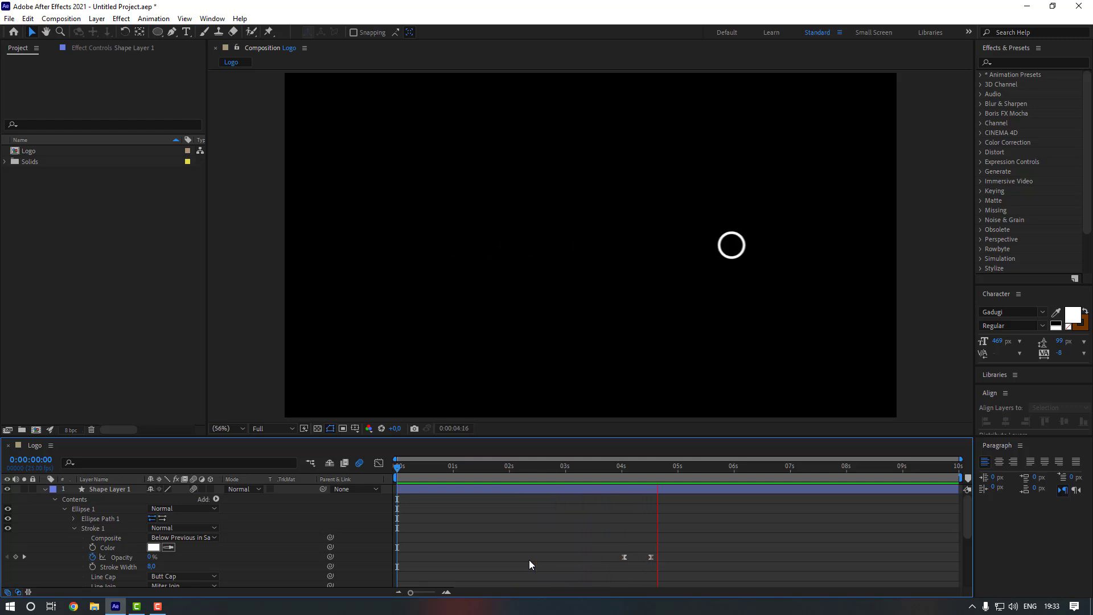
Step: Shift the first stroke opacity keyframe slightly earlier and preview from 0:00:02:21
key("space")
scroll(672, 533, "down", 3)
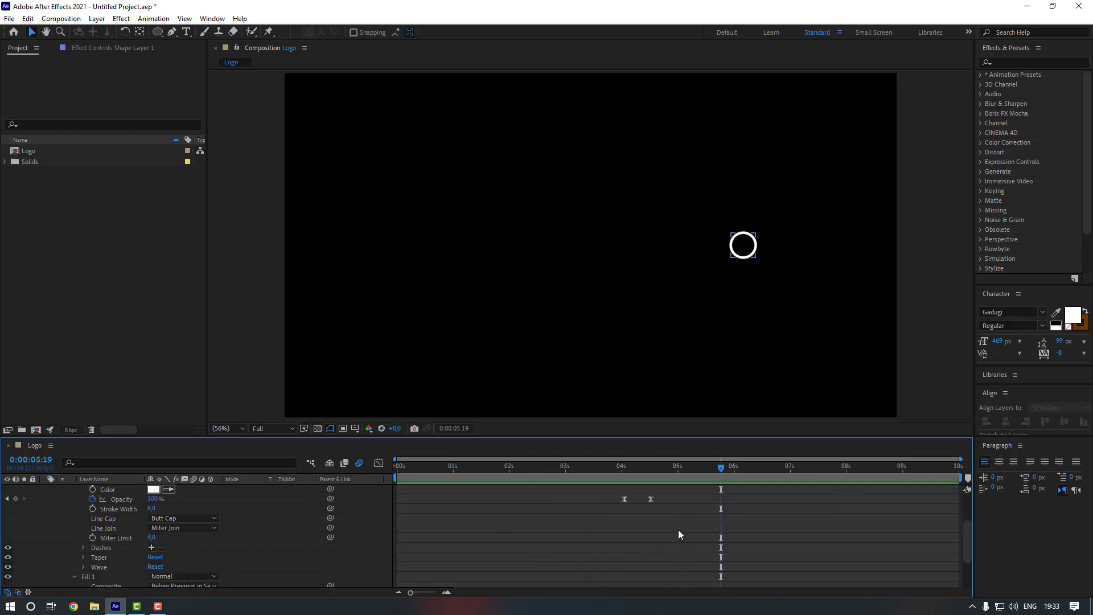
scroll(678, 529, "down", 2)
scroll(674, 526, "up", 2)
left_click(624, 498)
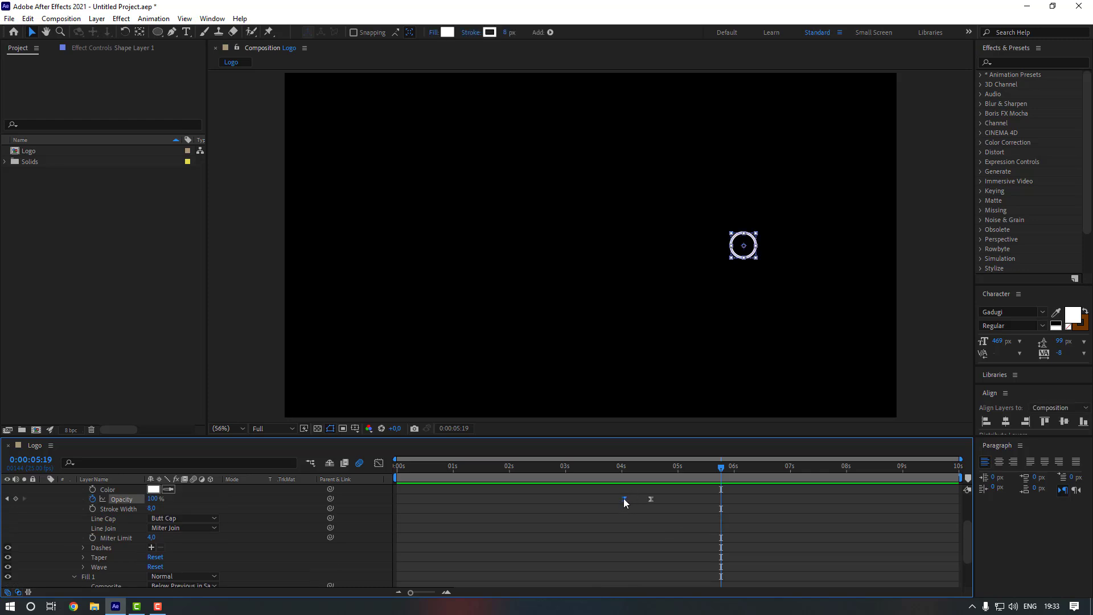
left_click_drag(625, 499, 617, 499)
left_click(627, 479)
left_click(556, 468)
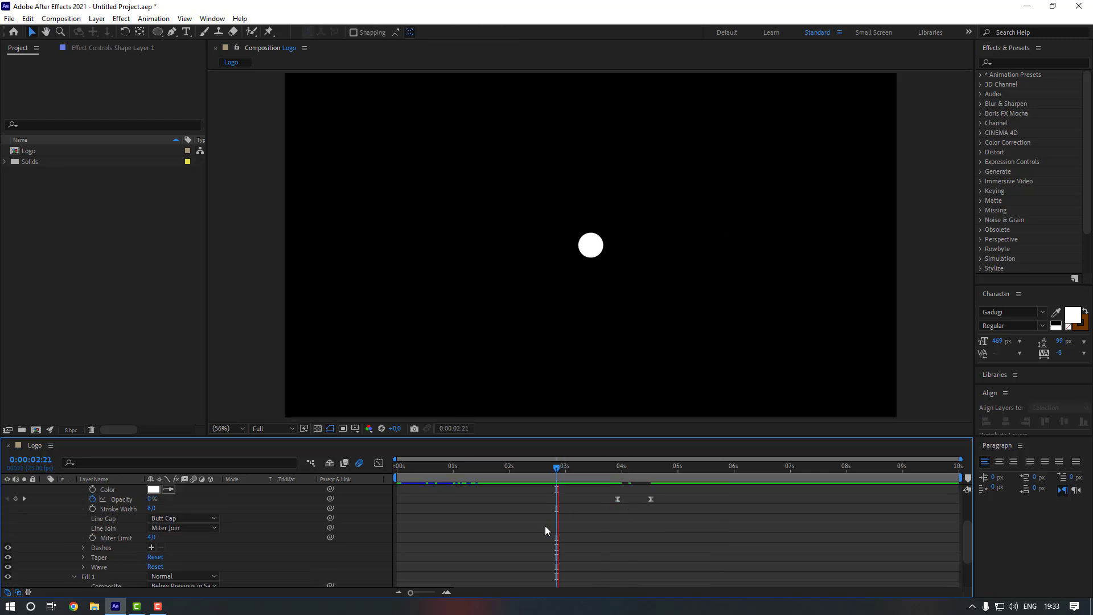
key("space")
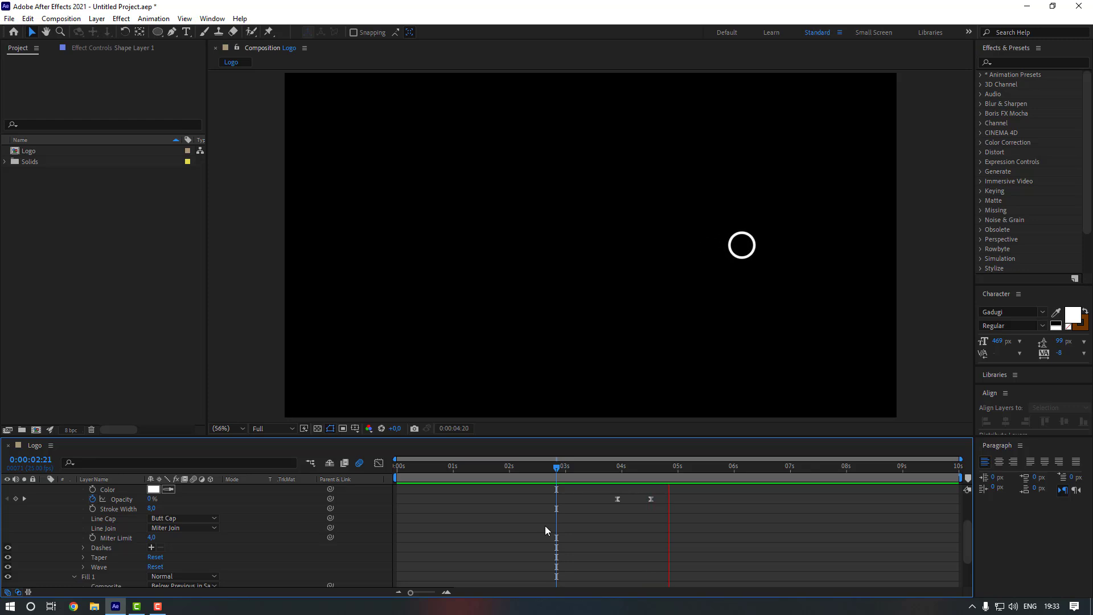
Step: Reveal animated properties with U, move the stroke opacity keyframes further earlier, and preview from 0:00:03:10
left_click(72, 528)
left_click(55, 499)
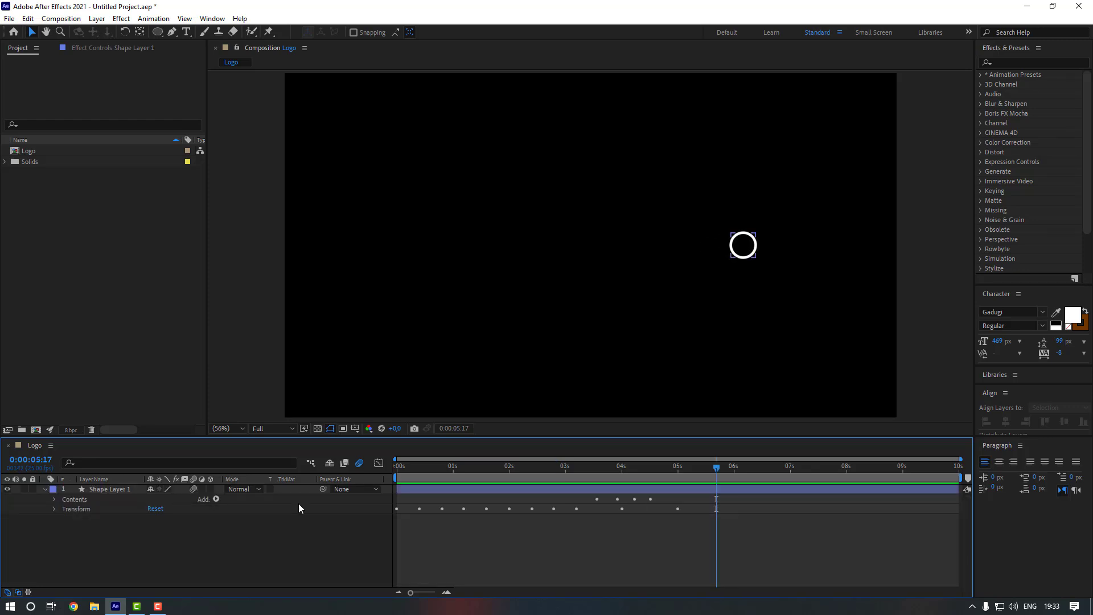
left_click(482, 491)
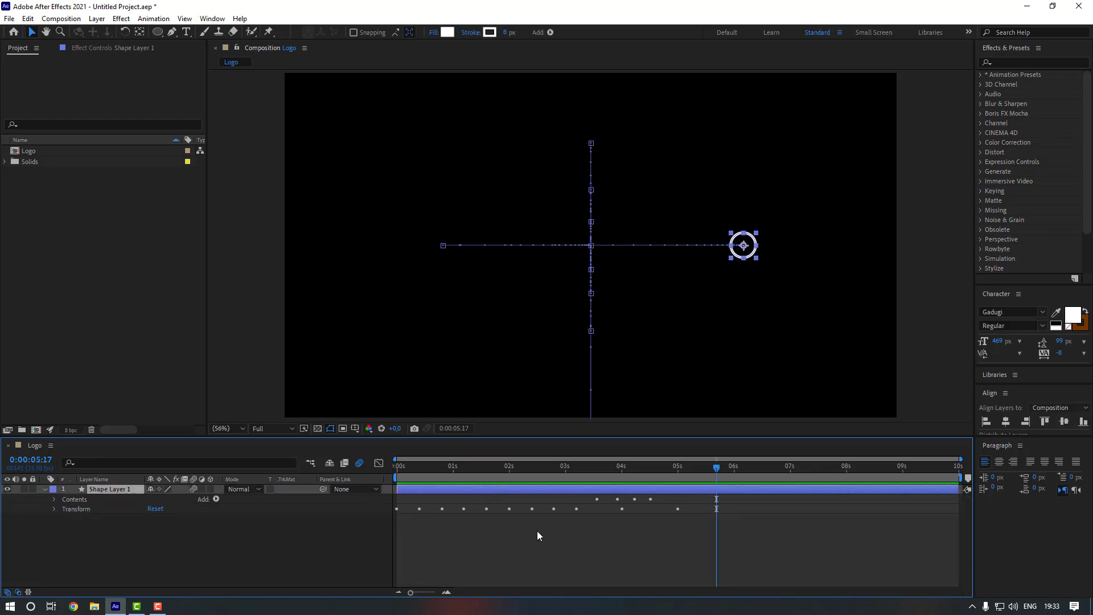
key("u")
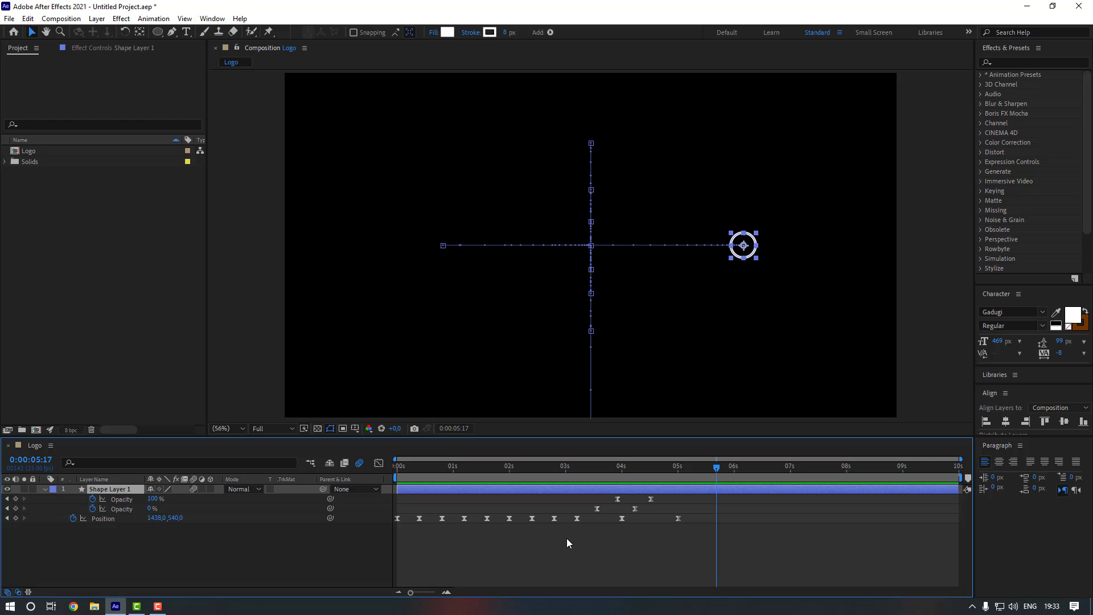
left_click(647, 531)
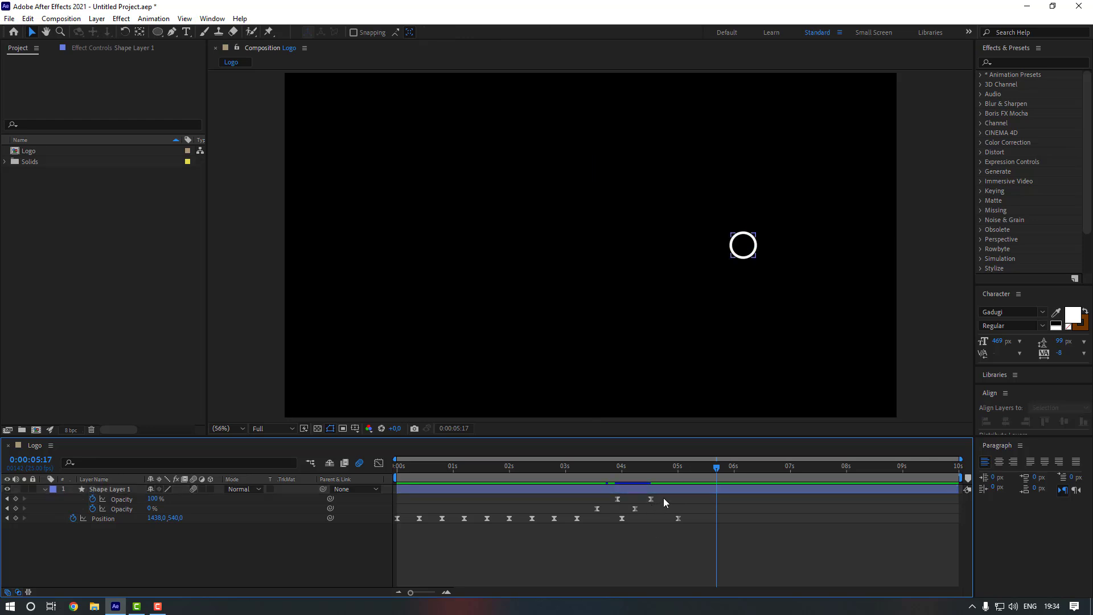
left_click_drag(661, 498, 609, 501)
left_click(596, 535)
left_click(588, 466)
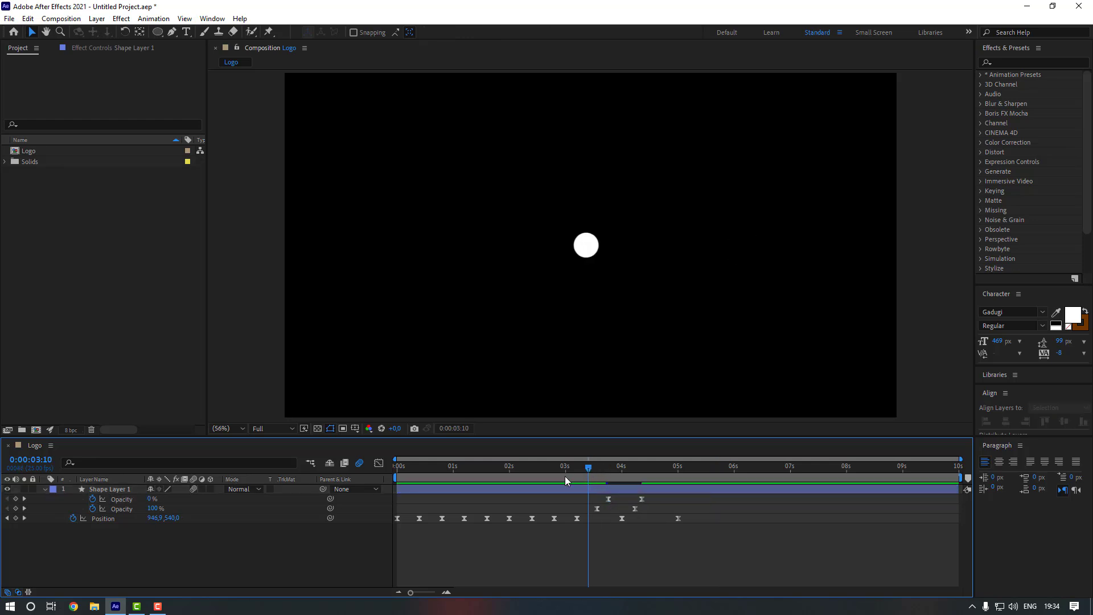
key("space")
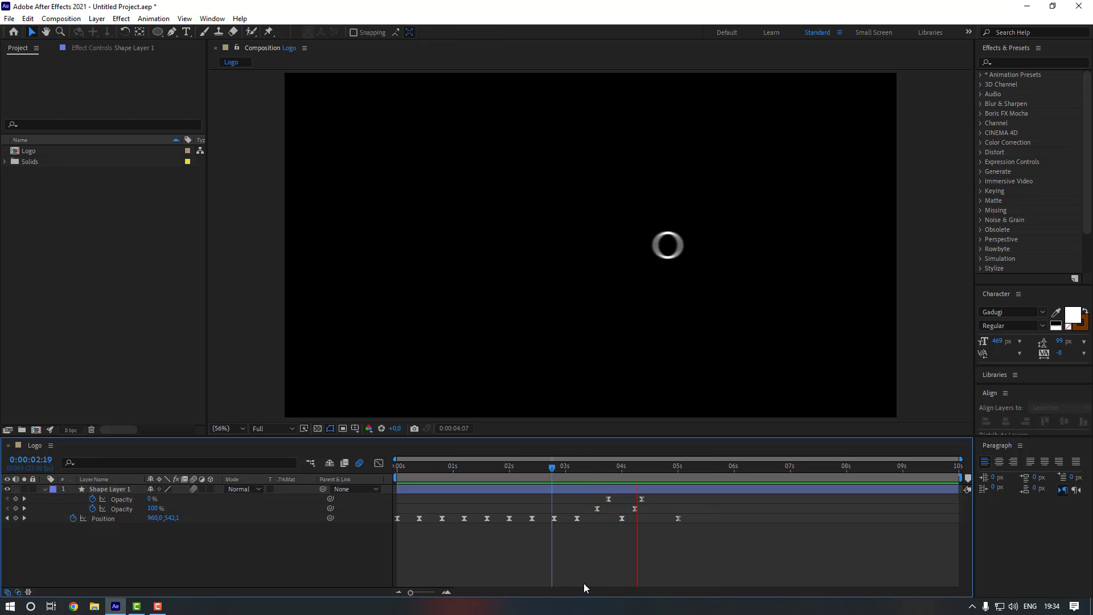
key("space")
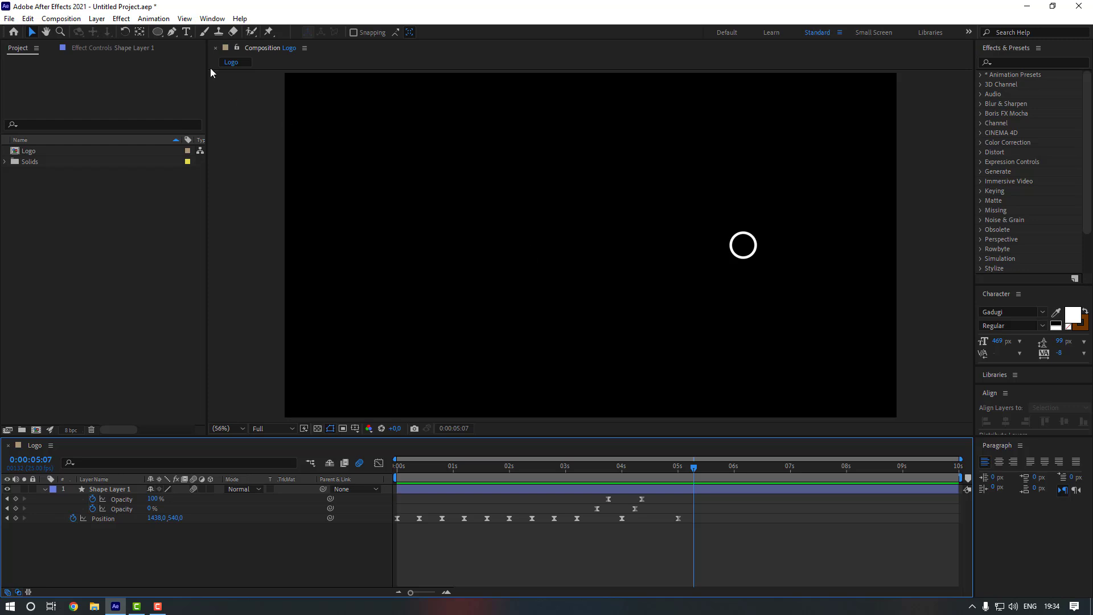
left_click(186, 32)
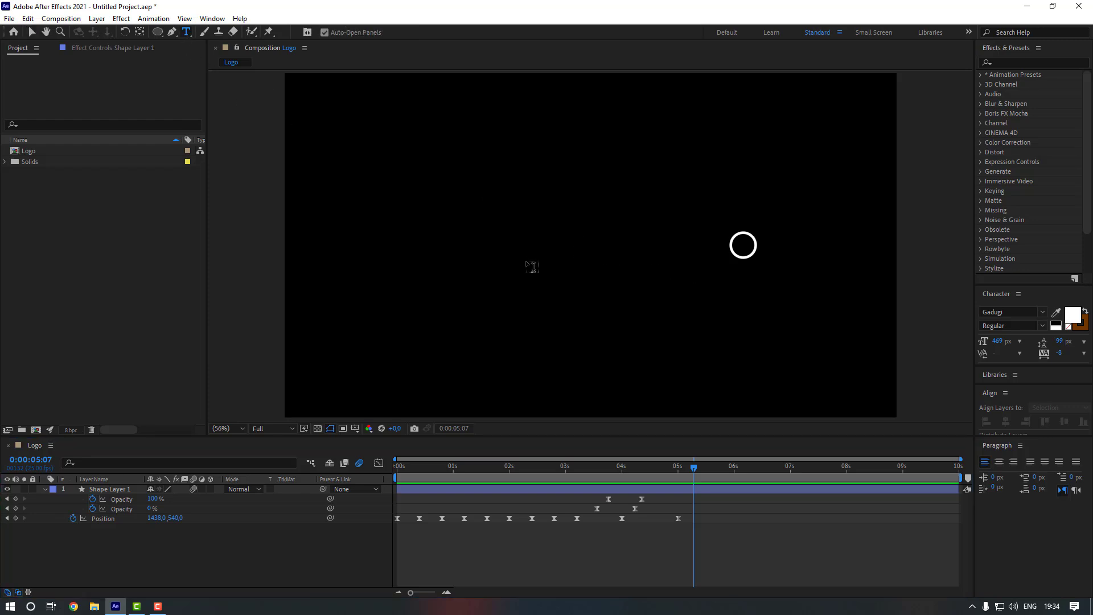
Step: Create an OREO text layer and move it so its last O overlaps the circle
left_click(528, 266)
type("OREO")
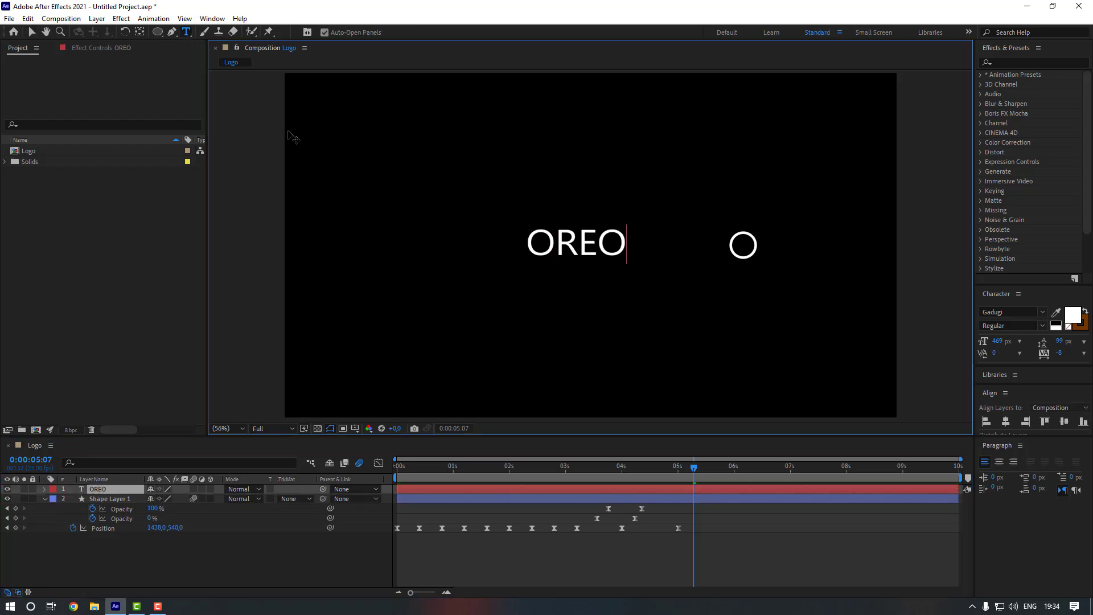
left_click(31, 32)
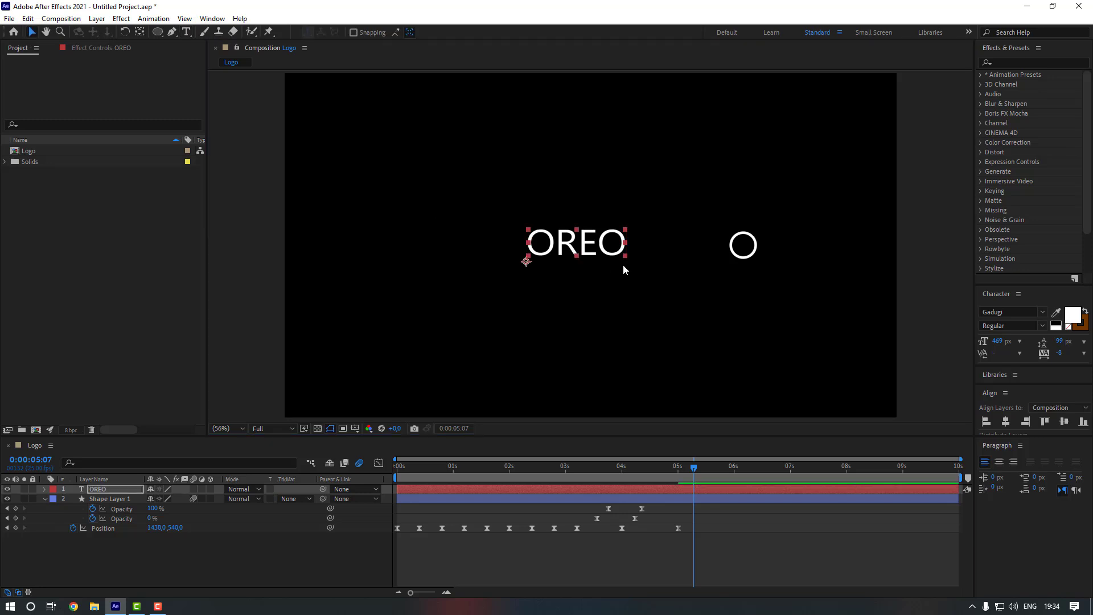
left_click_drag(617, 250, 724, 254)
Step: Delete the final O so the text layer reads ORE
left_click(711, 483)
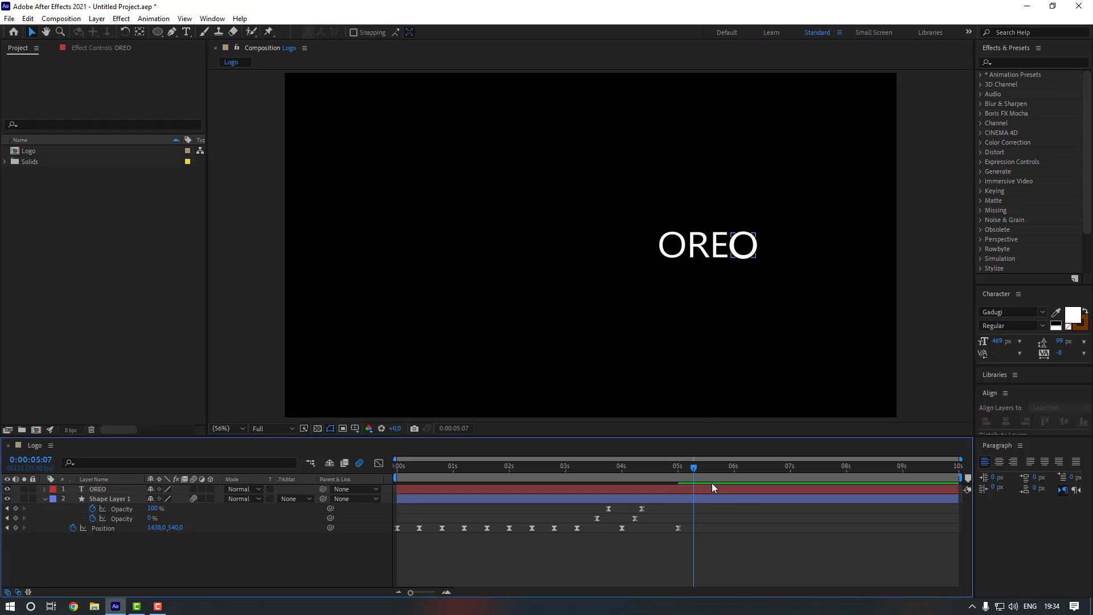
left_click(702, 490)
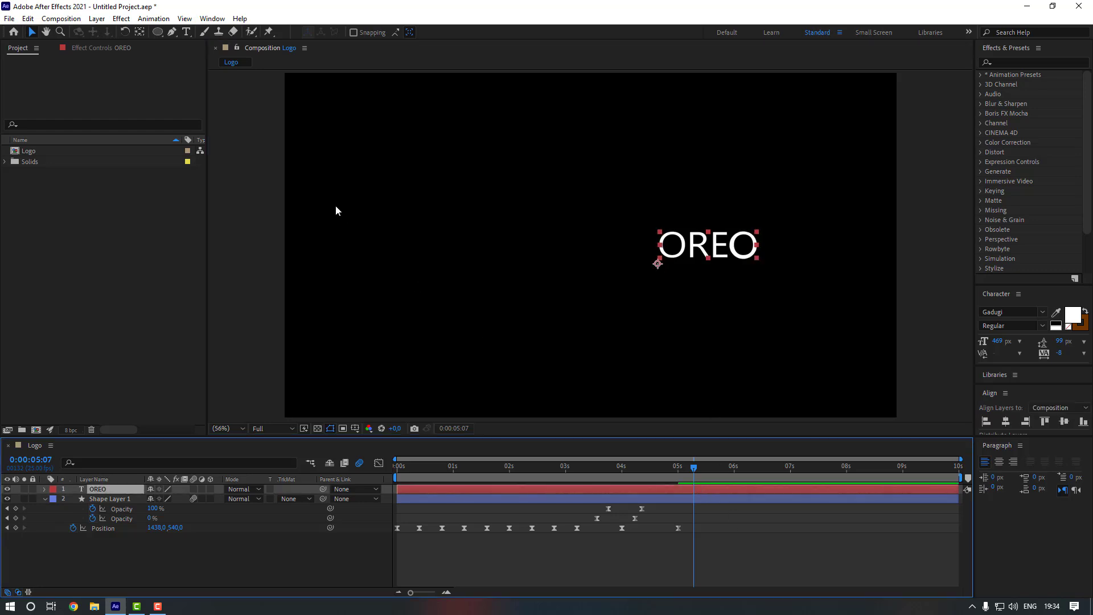
double_click(734, 254)
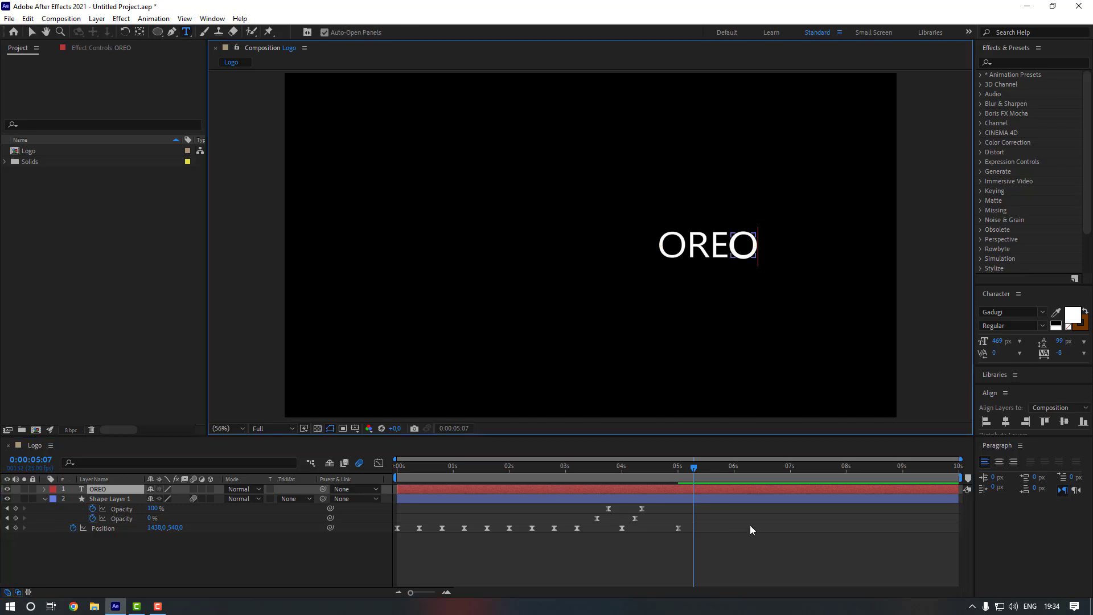
key("BackSpace")
left_click(750, 530)
left_click(214, 21)
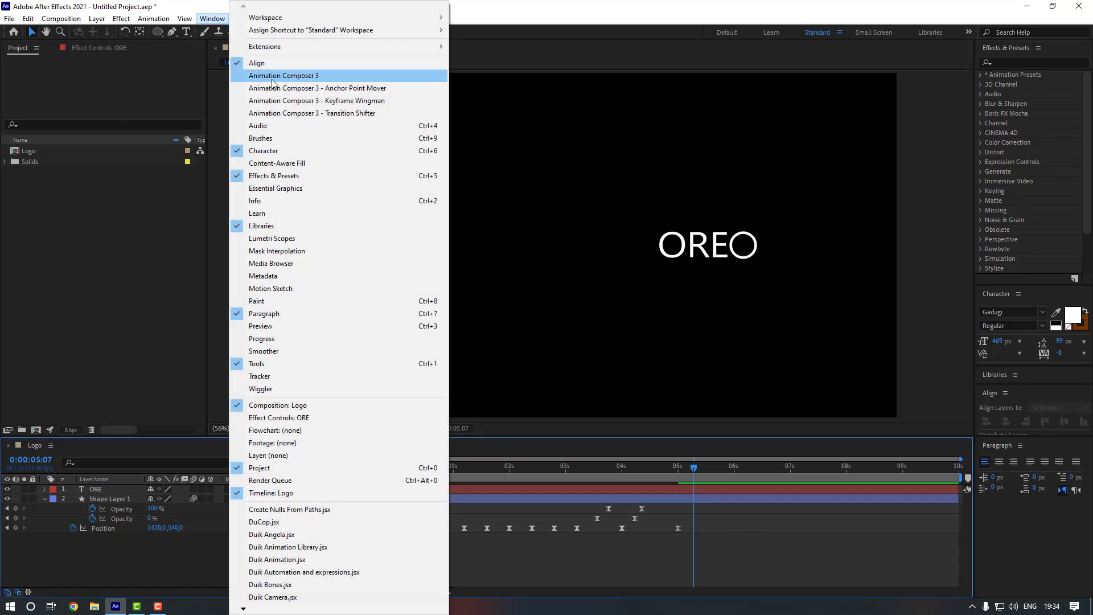
Step: Apply Fade Characters Separately from Starter Presets > Transitions - Text Layer > Animate Characters as ORE's intro, then close the panel
left_click(279, 76)
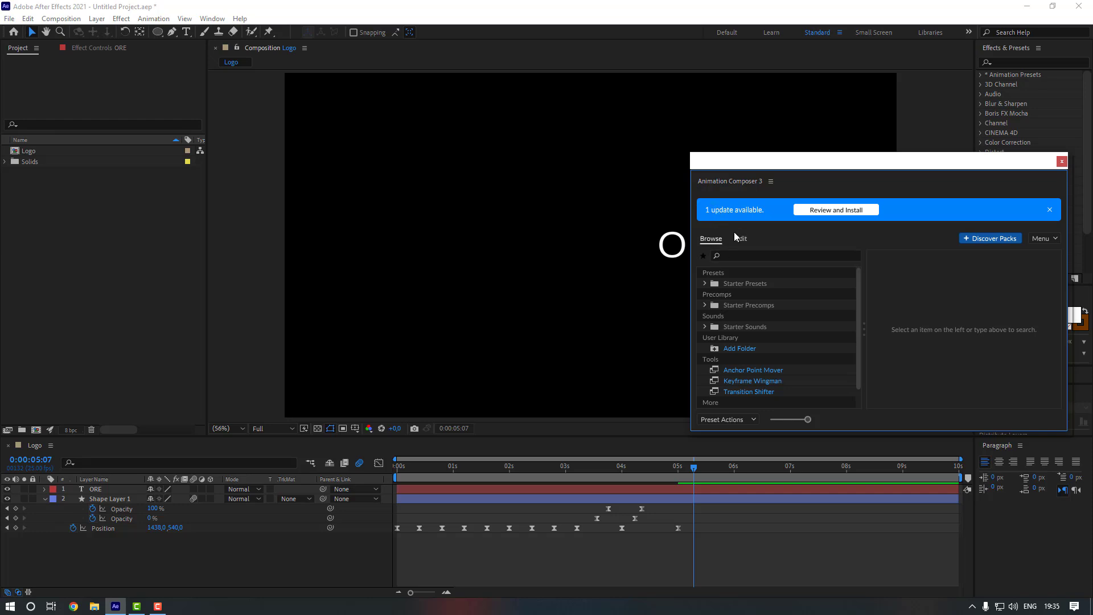
left_click(704, 284)
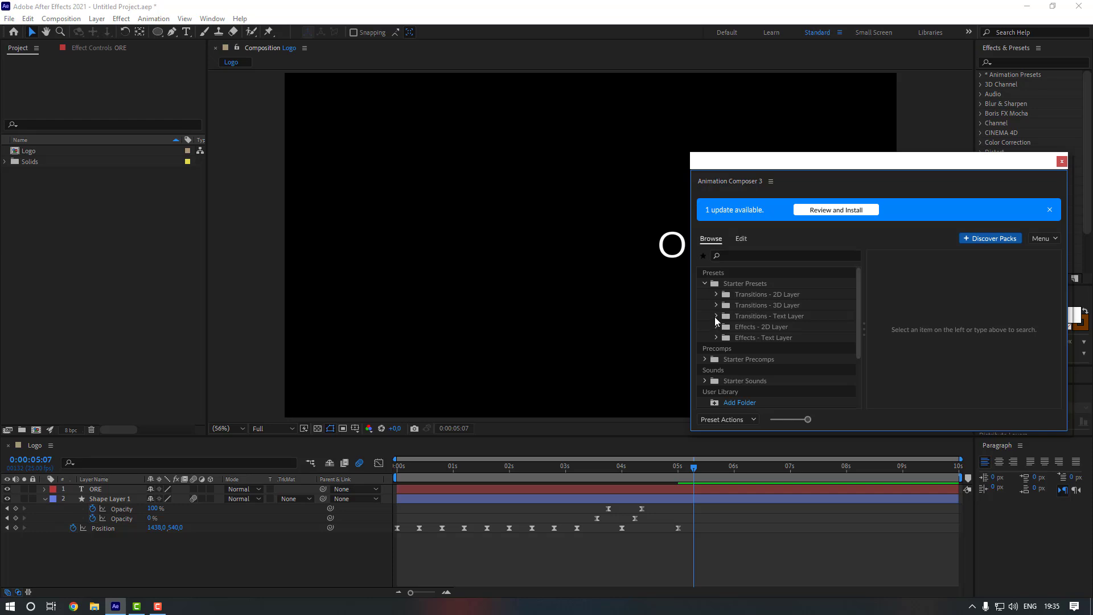
left_click(716, 316)
left_click(727, 327)
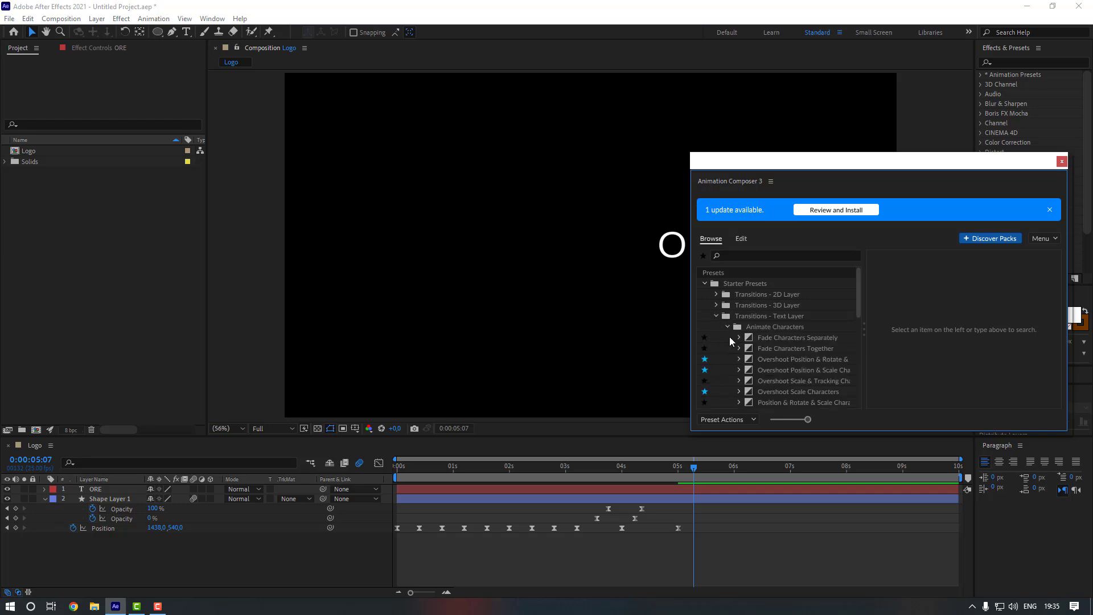
left_click(777, 339)
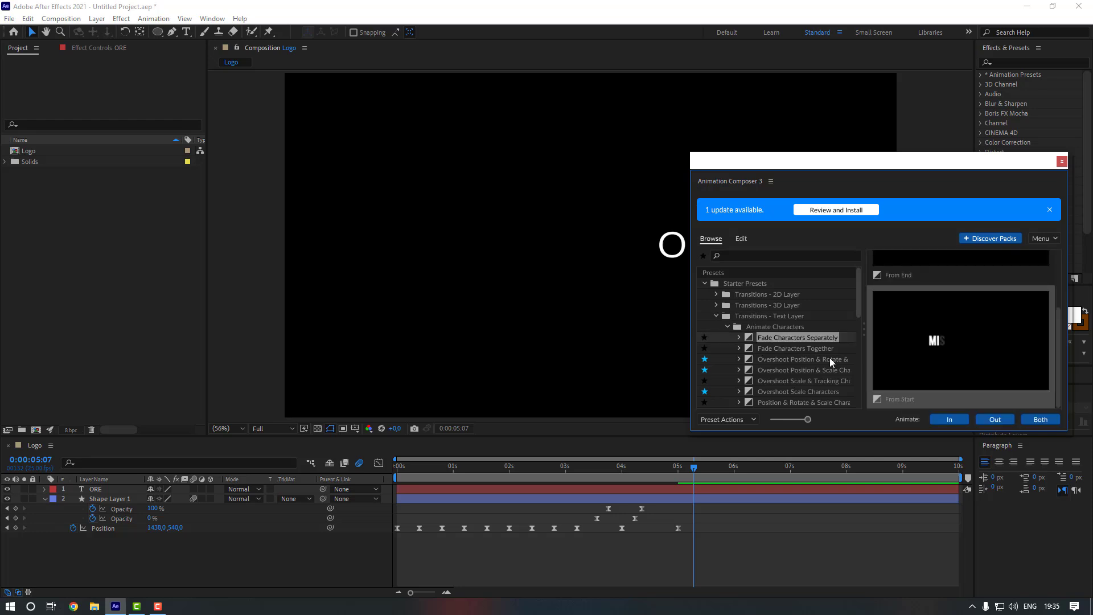
left_click(622, 492)
left_click(623, 492)
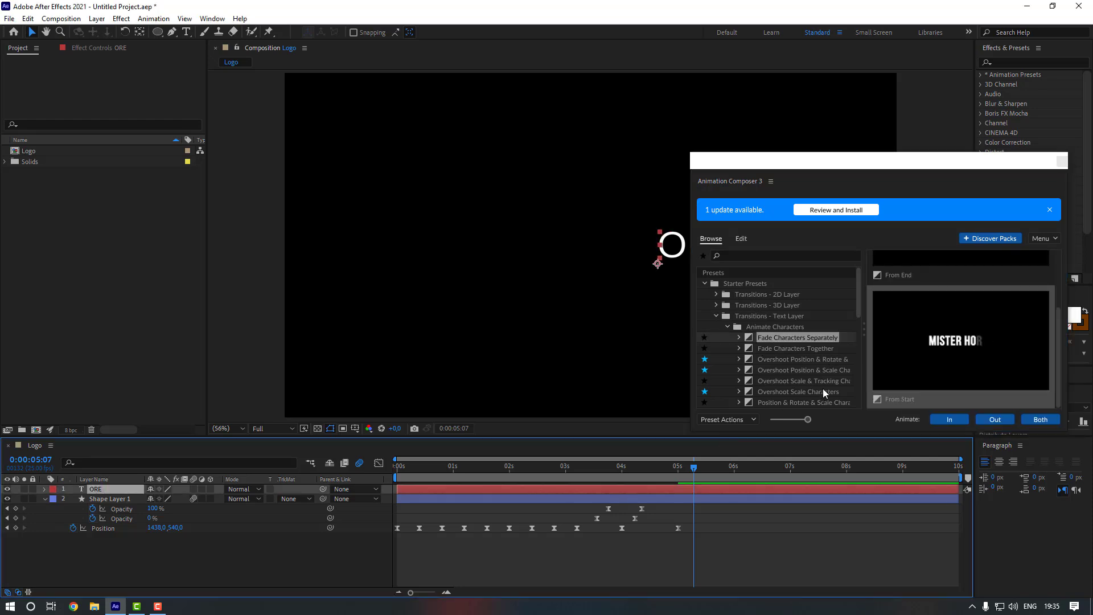
left_click(945, 419)
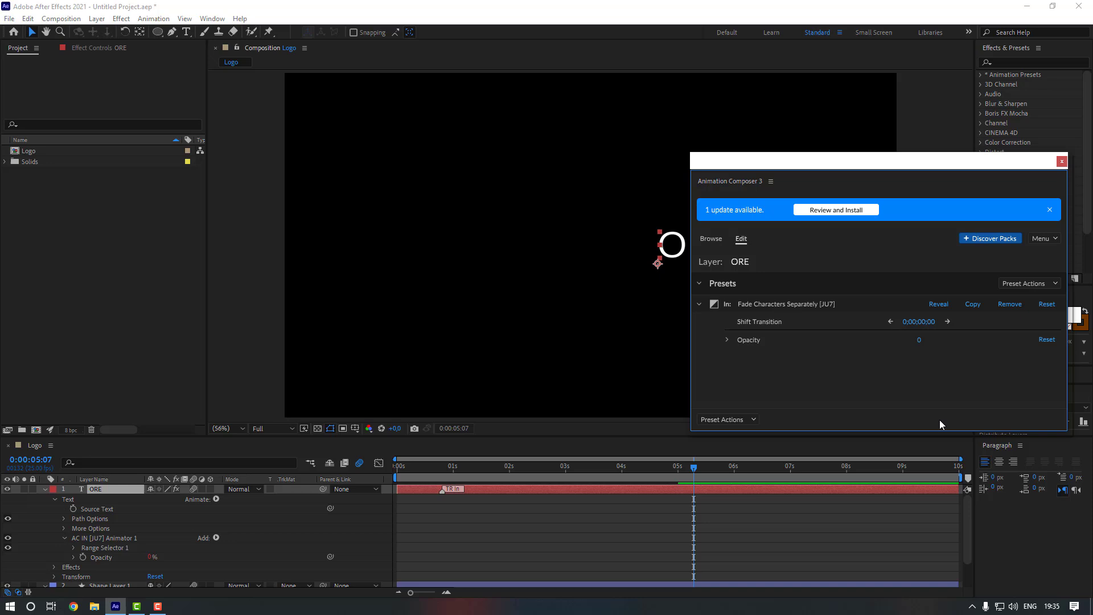
left_click(1061, 163)
Step: Slide the ORE layer bar later to around 4 seconds and preview the text reveal
key("u")
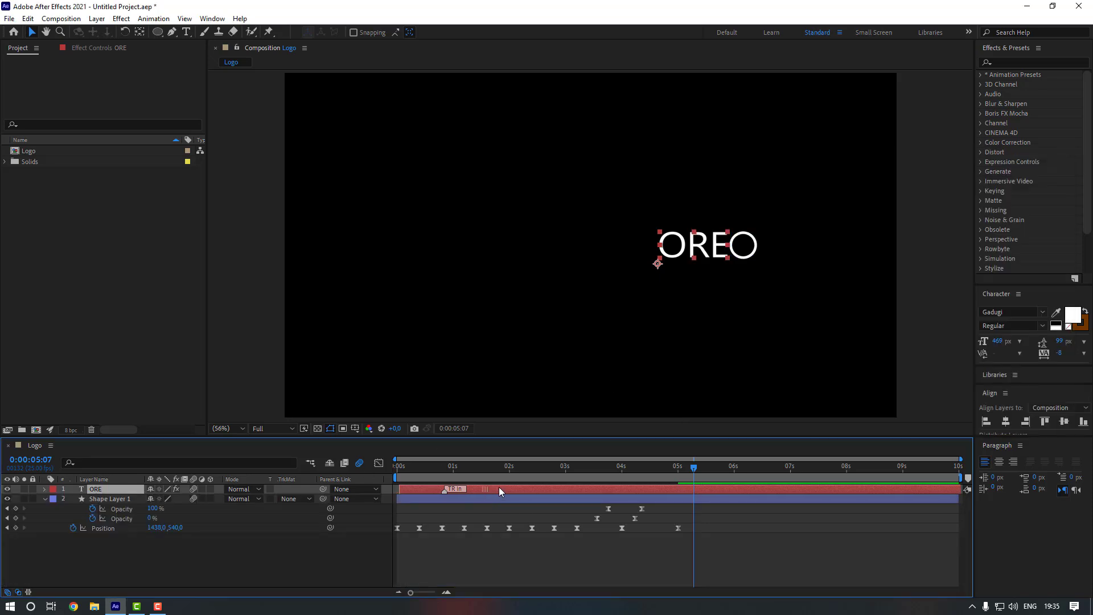
left_click_drag(499, 488, 681, 490)
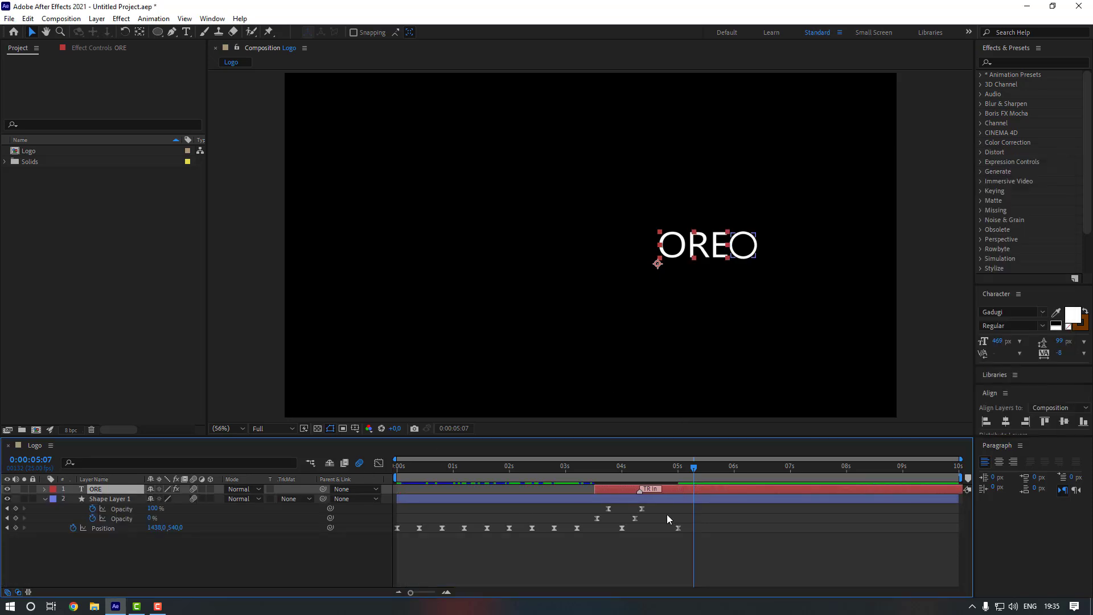
left_click(586, 471)
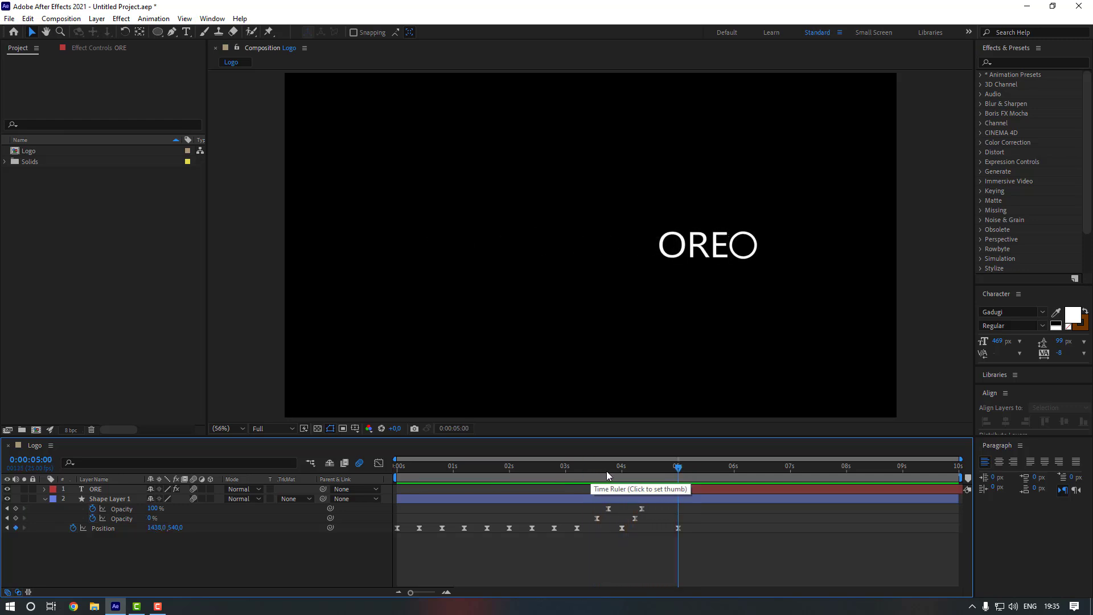
left_click(613, 470)
mouse_move(613, 470)
left_mouse_down()
mouse_move(640, 470)
mouse_move(624, 491)
mouse_move(640, 488)
mouse_move(606, 472)
left_mouse_up()
left_click(649, 535)
key("space")
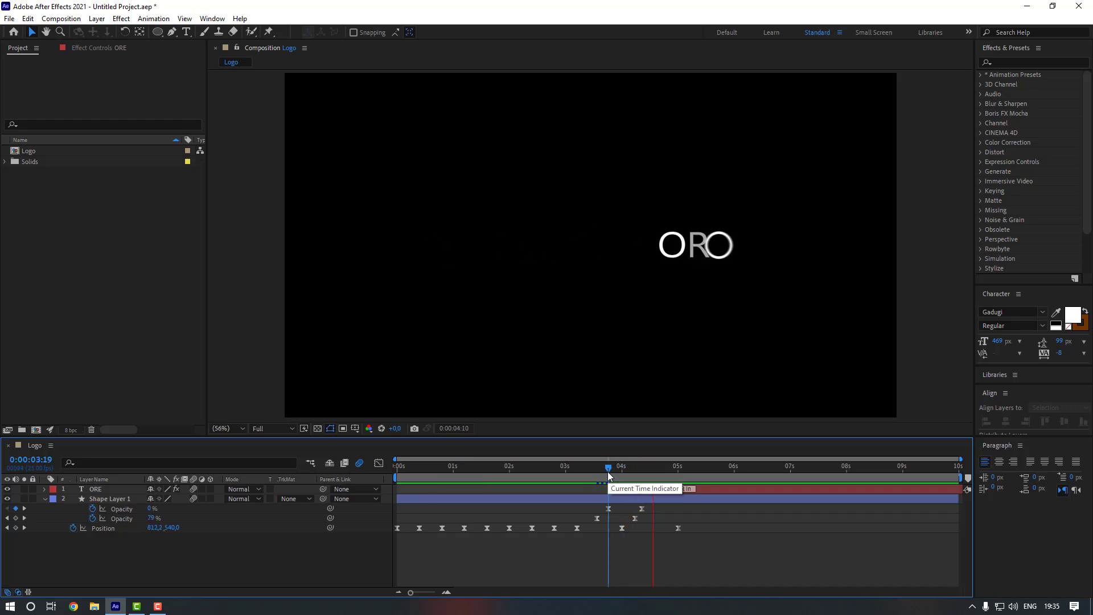
Step: Nudge the ORE layer slightly later and preview again from about 3:14
left_click(641, 489)
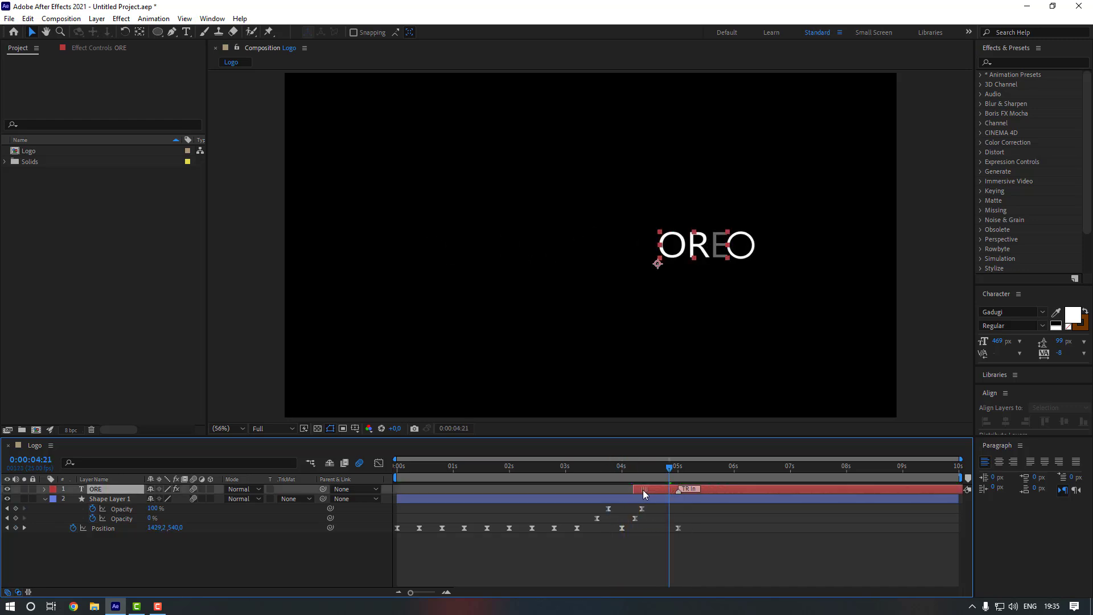
left_click_drag(643, 490, 646, 490)
left_click(596, 473)
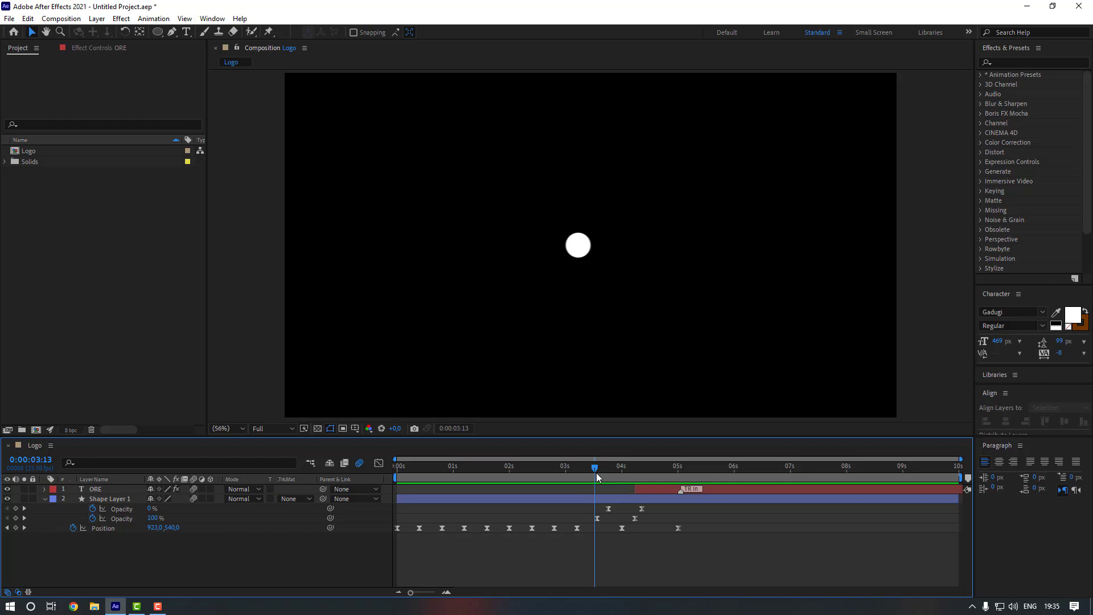
key("space")
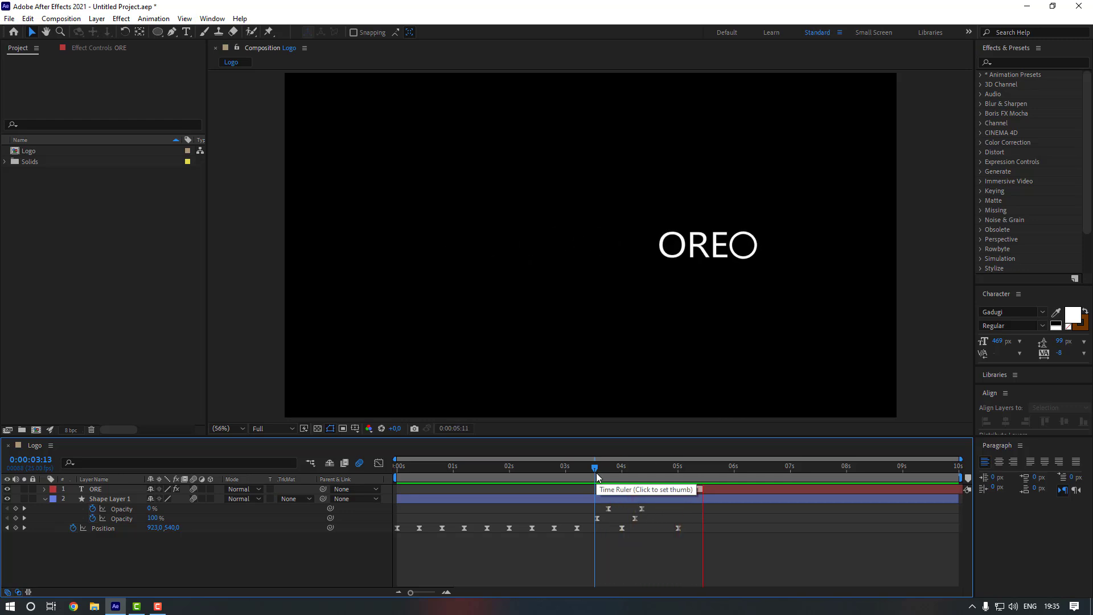
left_click(596, 473)
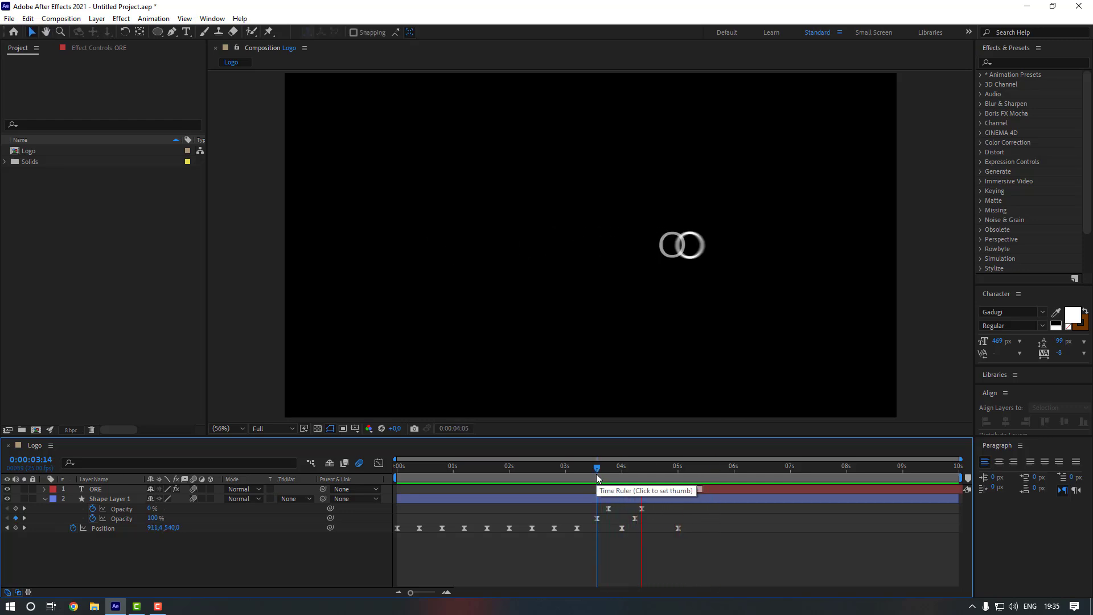
mouse_move(596, 474)
left_mouse_down()
mouse_move(577, 480)
mouse_move(588, 480)
left_mouse_up()
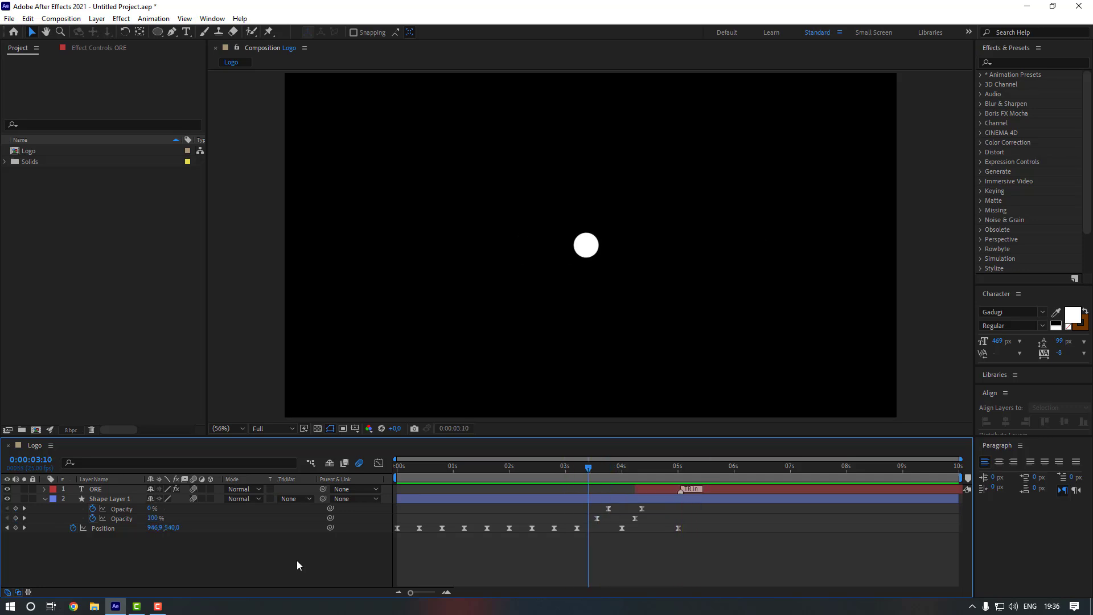
Step: Add a null object with a centred anchor point and place it over the middle of OREO
right_click(297, 566)
mouse_move(364, 438)
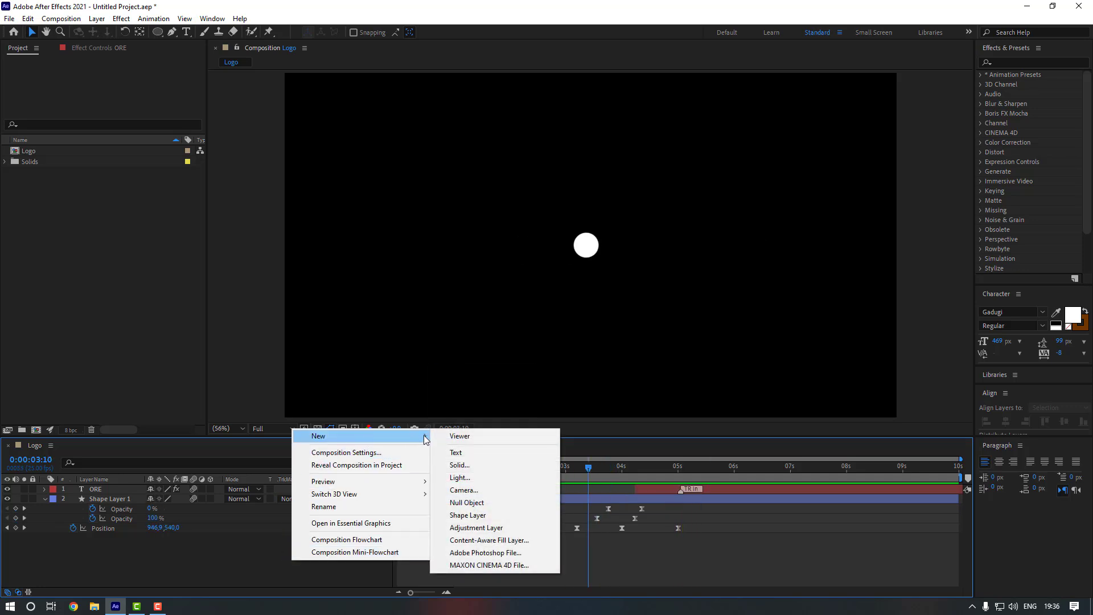
left_click(467, 502)
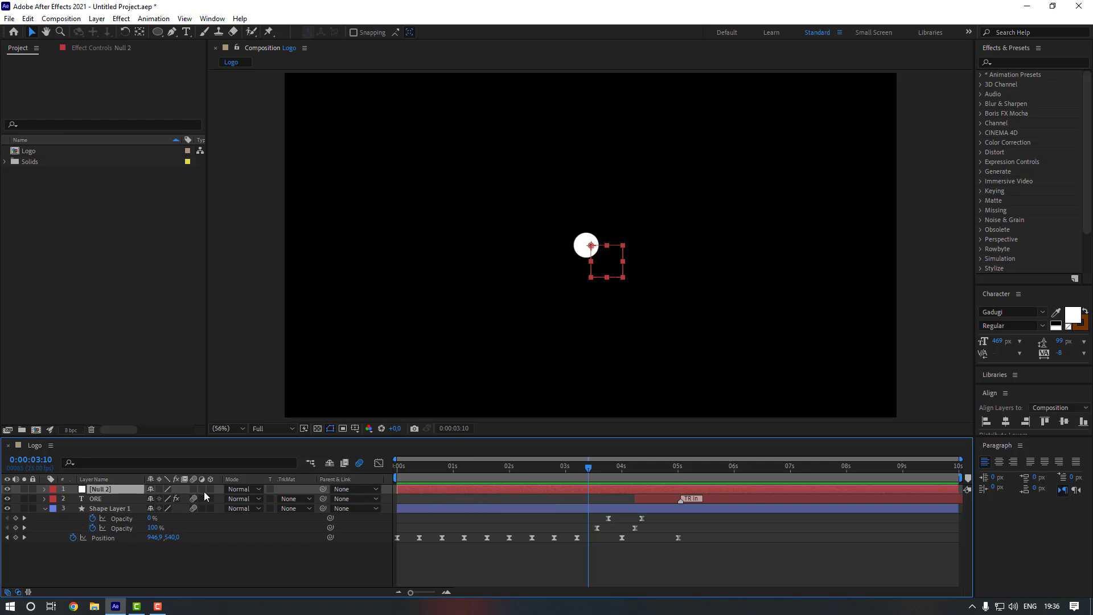
double_click(139, 32)
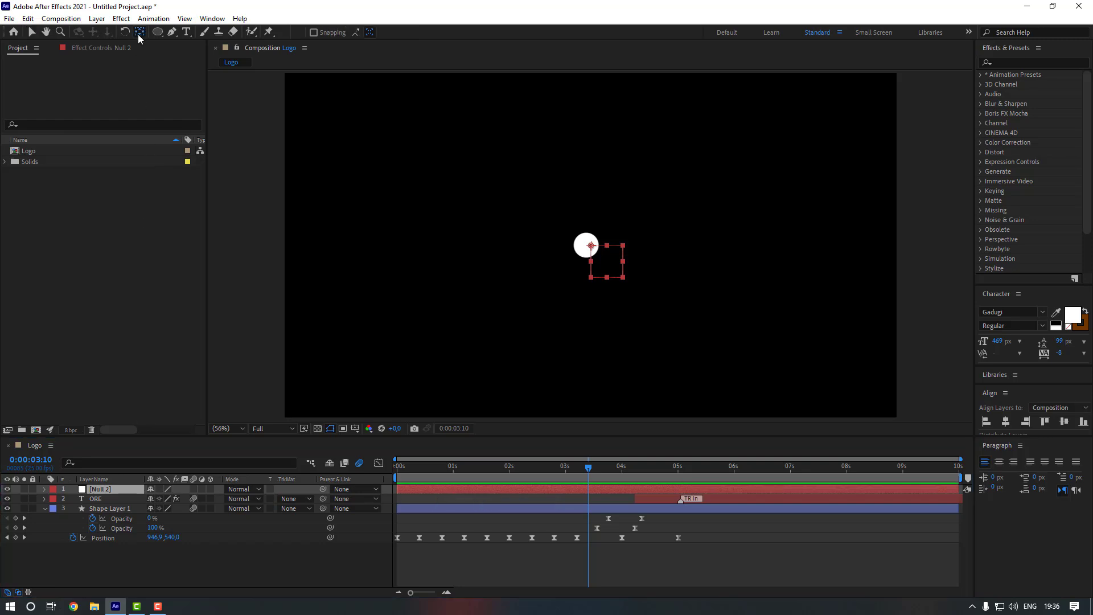
key("v")
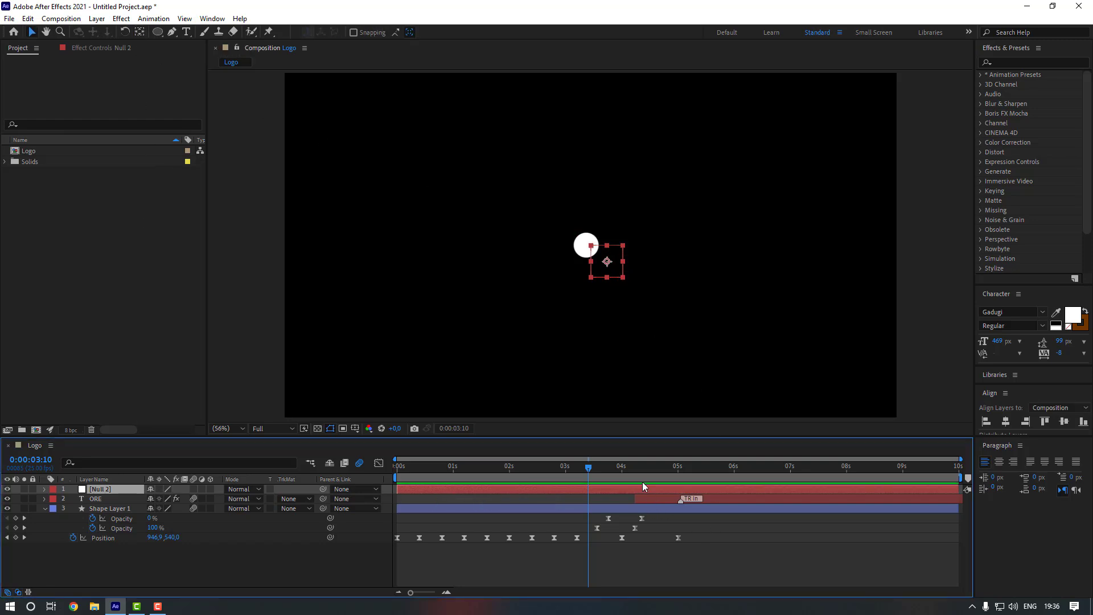
left_click_drag(633, 470, 692, 476)
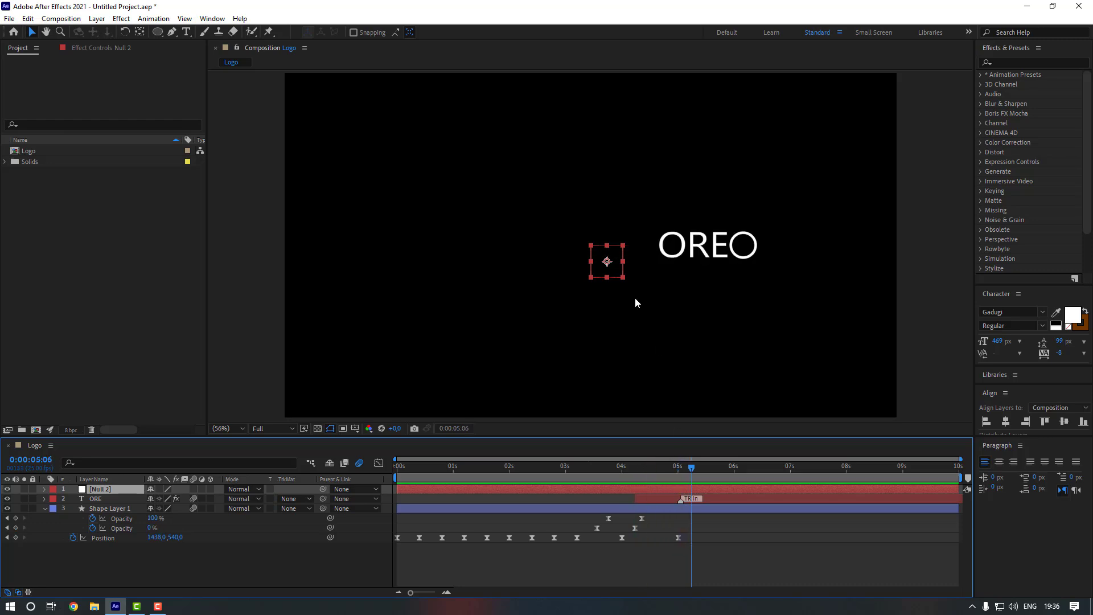
left_click_drag(611, 265, 717, 248)
Step: Parent the ORE text layer and Shape Layer 1 to the null
left_click(101, 499)
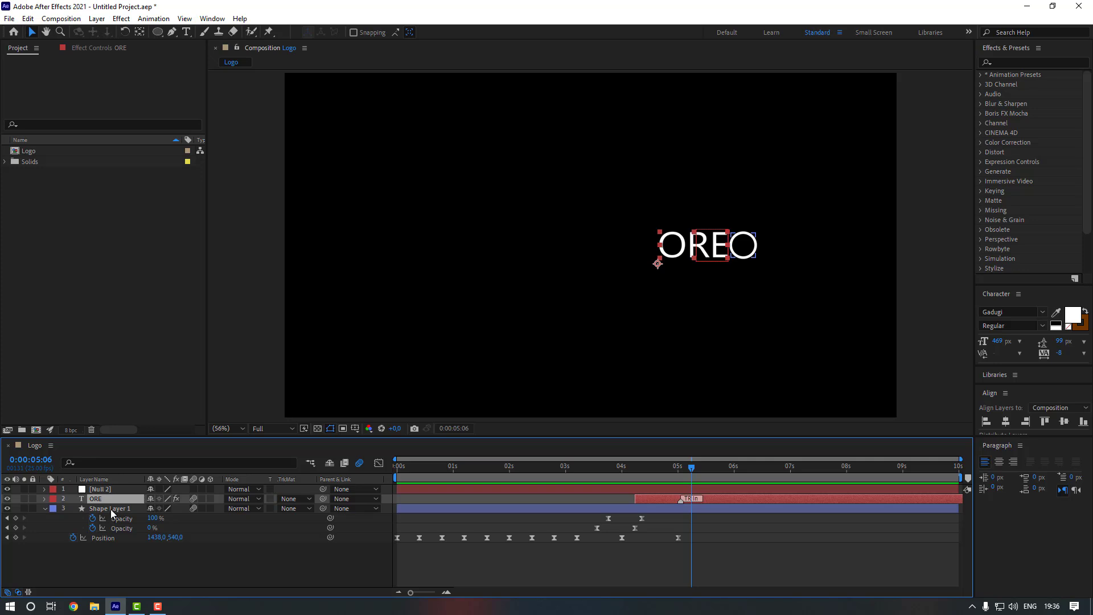
left_click(111, 509, "ctrl")
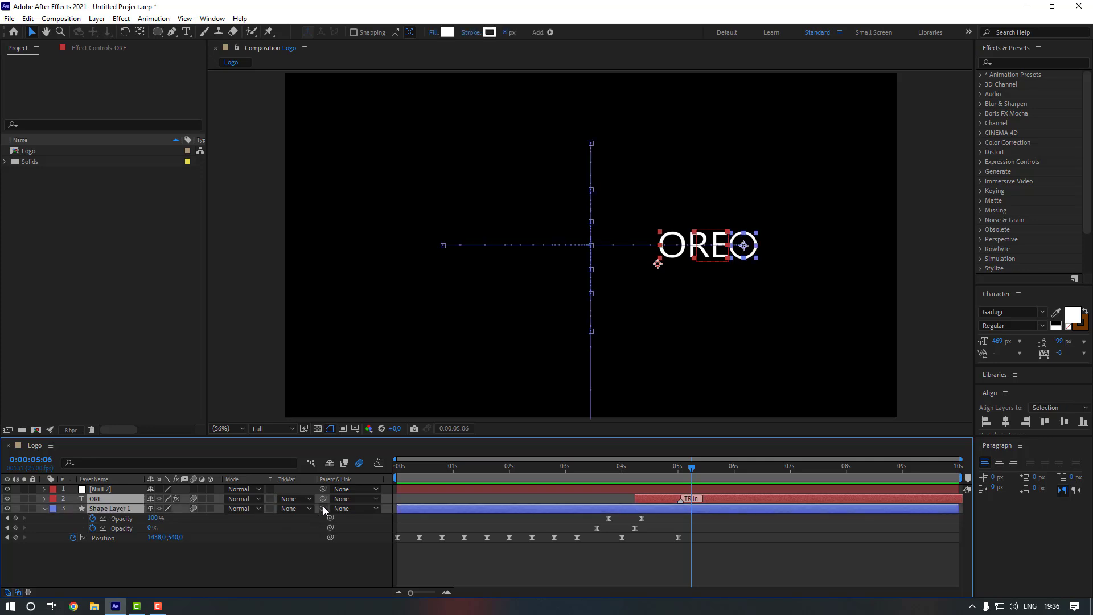
left_click_drag(323, 506, 101, 488)
Step: Keyframe Null 2's position at 4:09, then centre it horizontally at 5:07
left_click(643, 472)
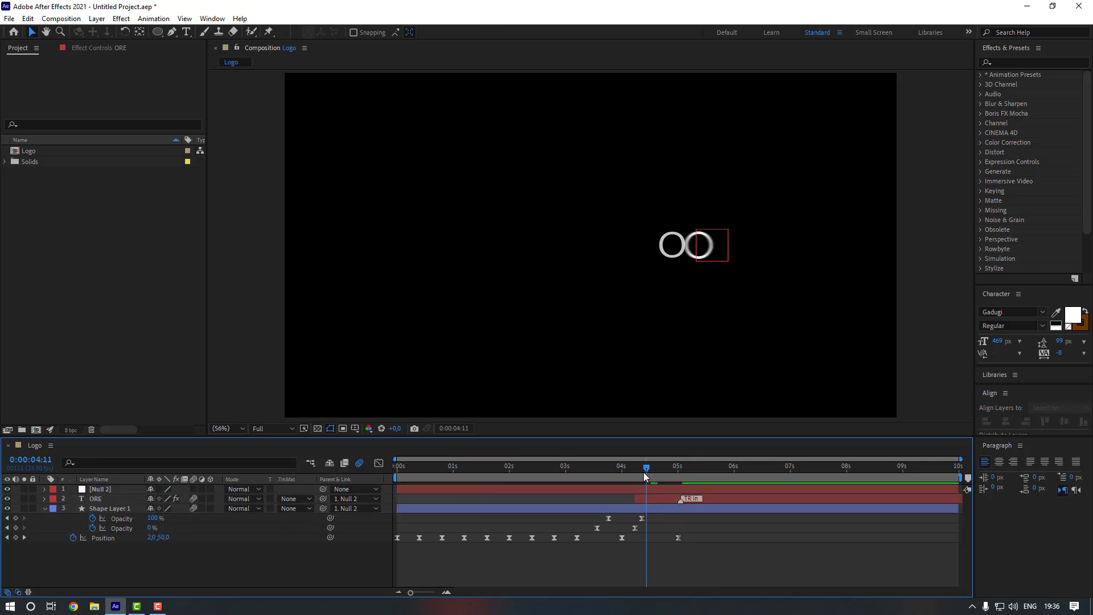
mouse_move(643, 472)
left_mouse_down()
mouse_move(630, 473)
mouse_move(642, 475)
left_mouse_up()
left_click(641, 489)
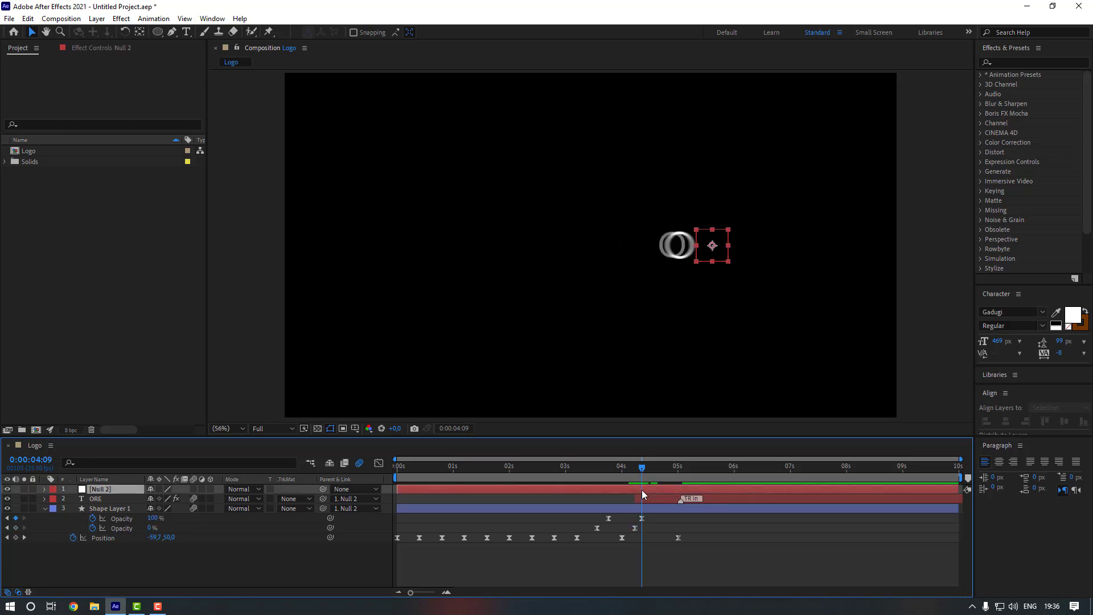
key("alt+shift+p")
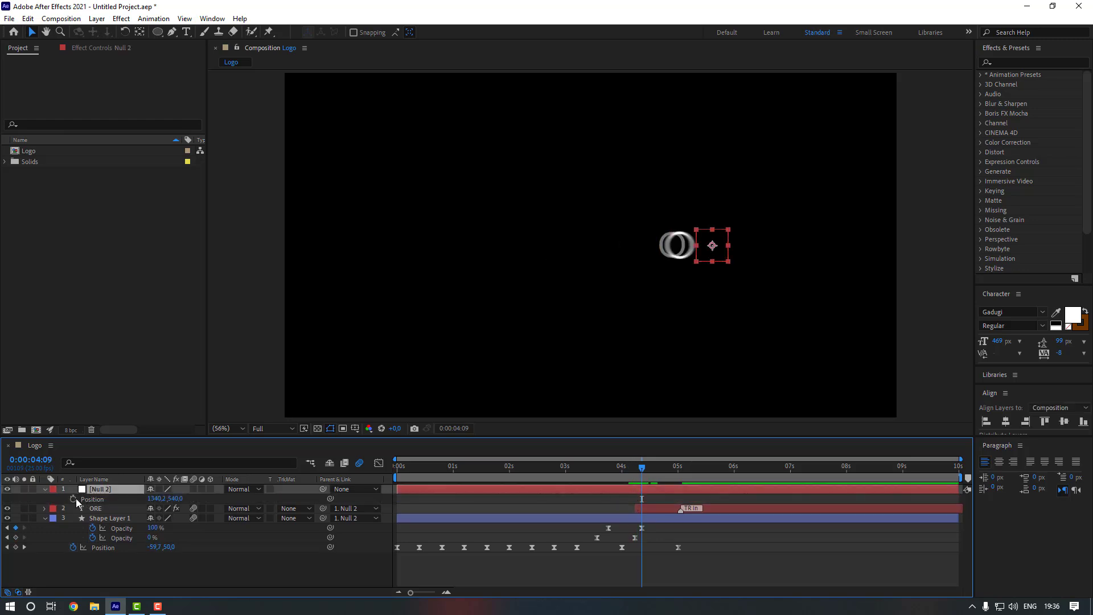
left_click(695, 472)
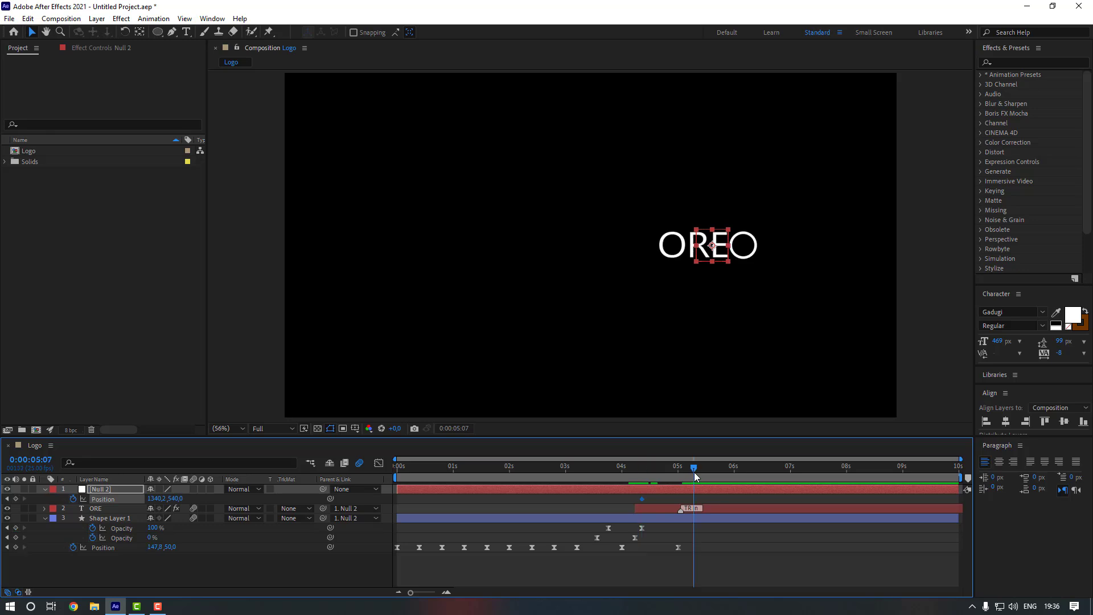
left_click_drag(156, 498, 992, 444)
left_click(1006, 422)
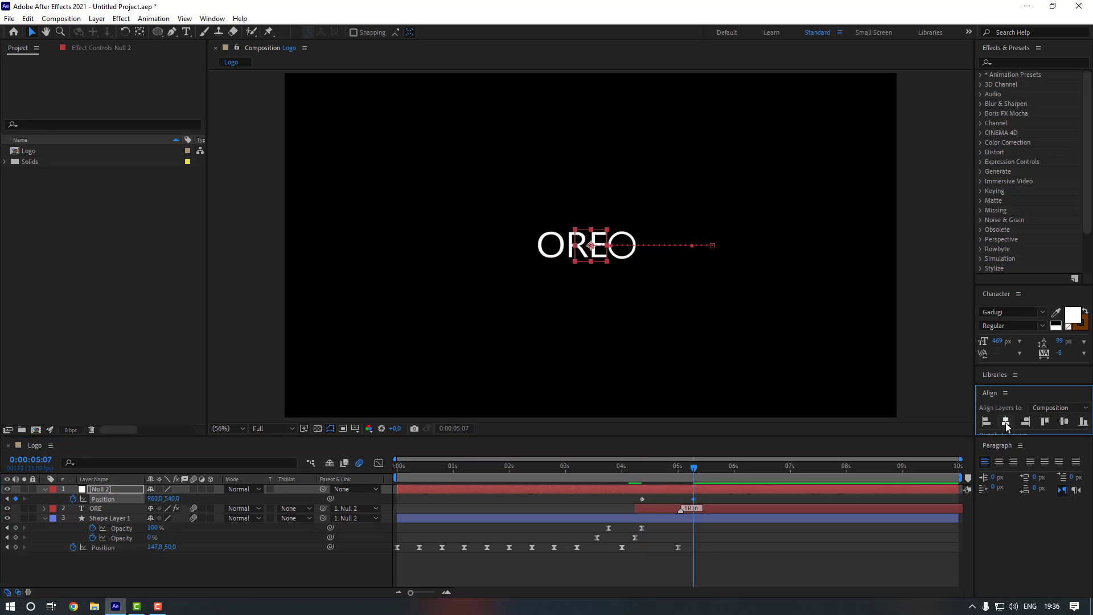
Step: Easy Ease both position keyframes, sharpen the speed curve to peak early, and preview from 1:23
left_click(715, 497)
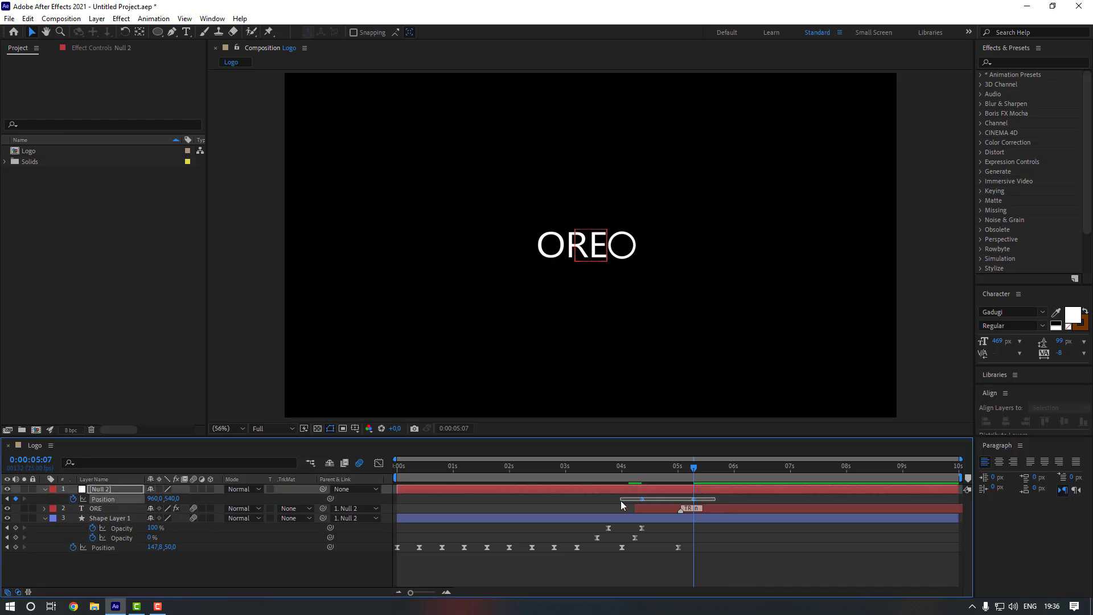
left_click(642, 499)
right_click(643, 498)
mouse_move(708, 487)
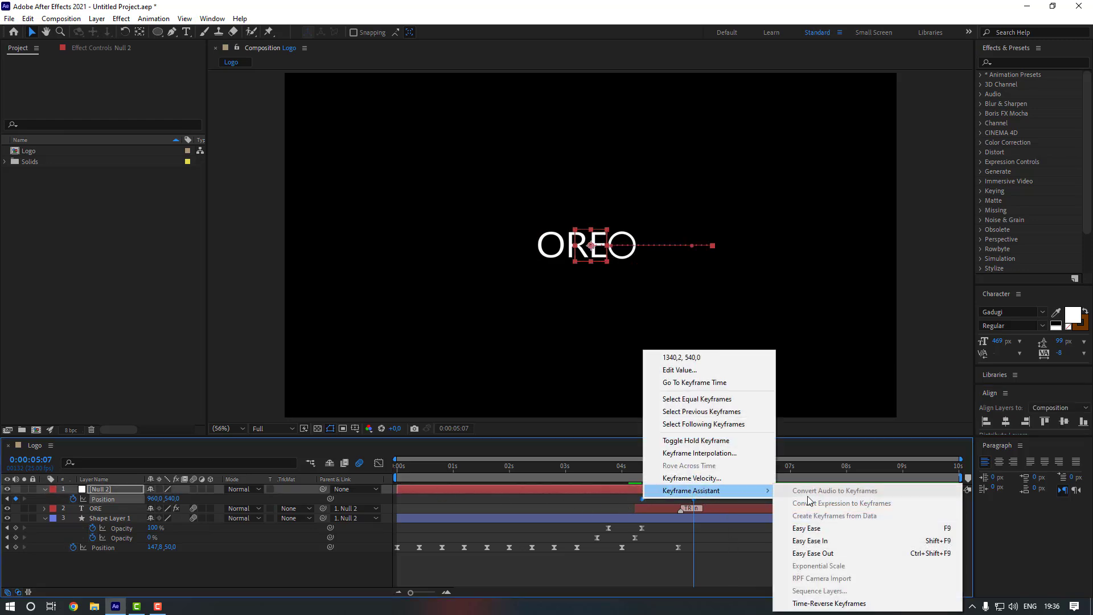
left_click(811, 528)
left_click(379, 462)
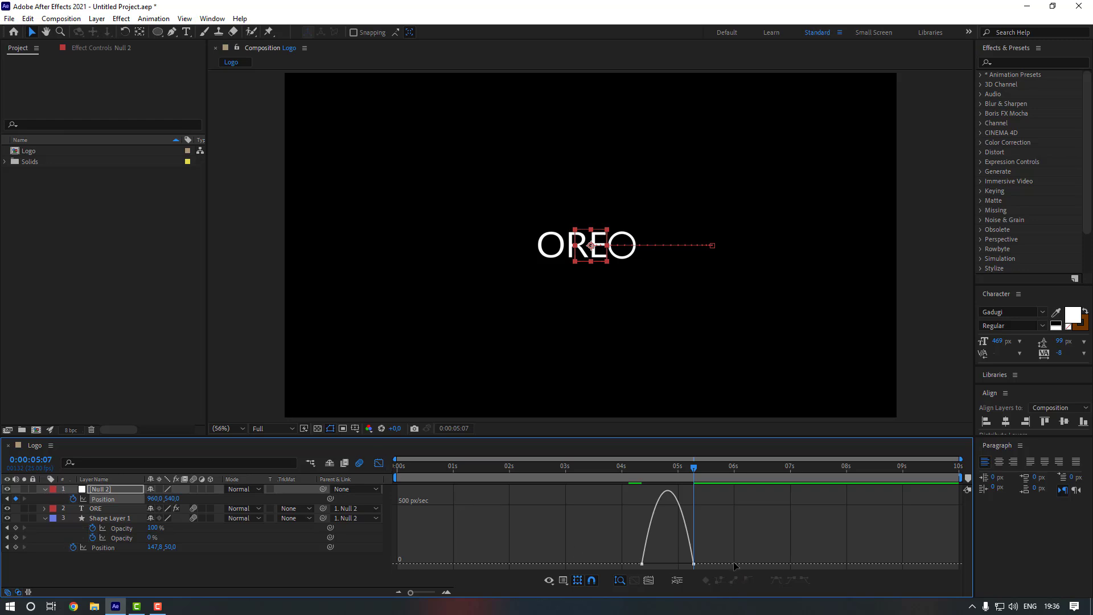
left_click_drag(728, 558, 635, 565)
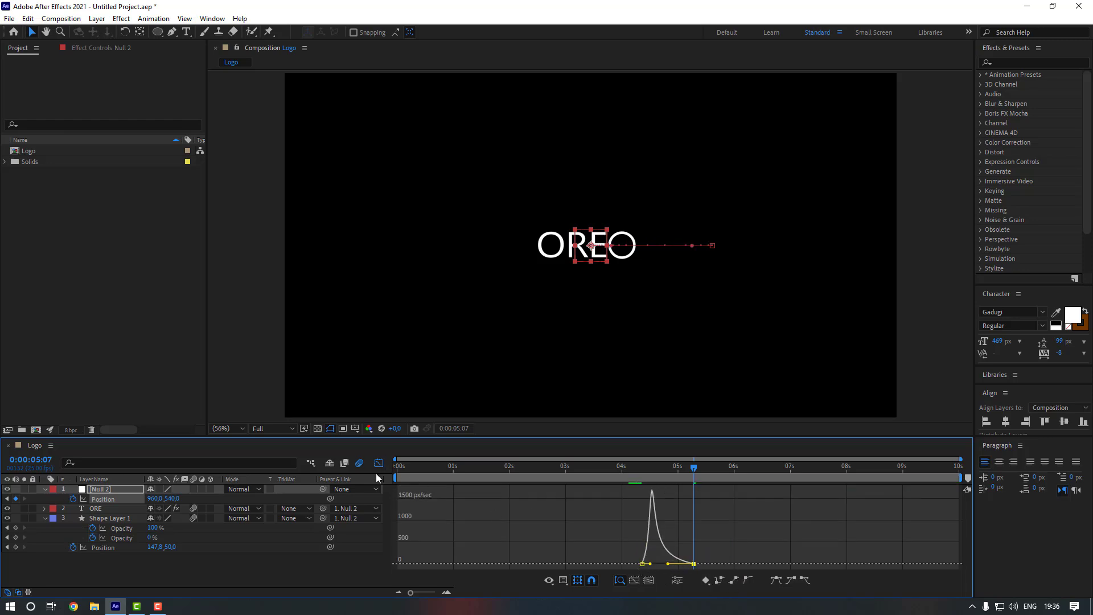
left_click(379, 463)
left_click(678, 564)
left_click(505, 467)
key("space")
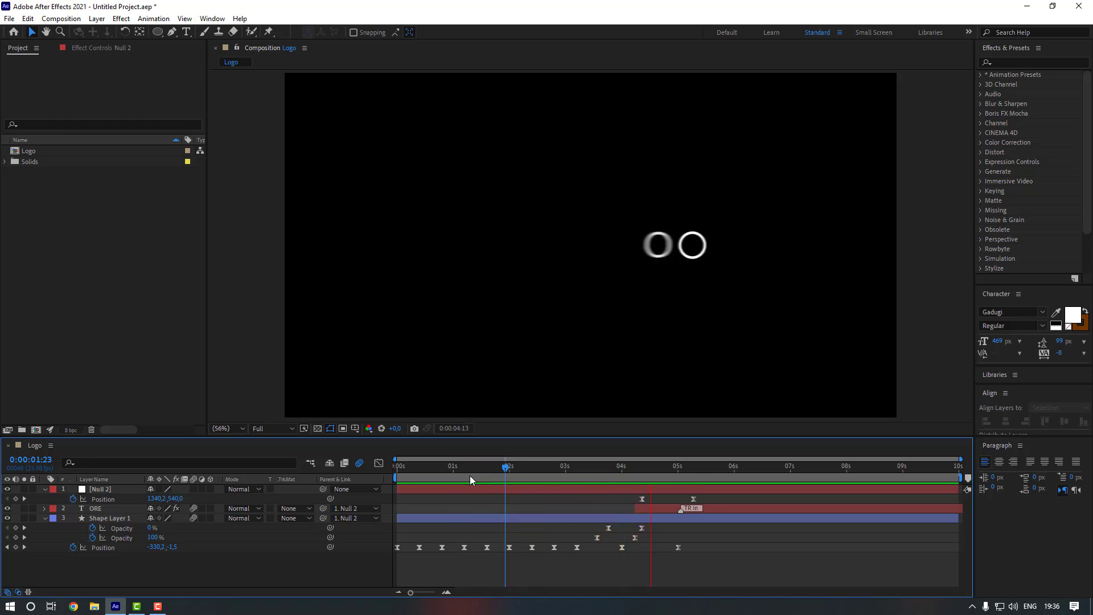
Step: Nudge Null 2's timing one frame later and preview from 3:18
left_click_drag(470, 476, 630, 491)
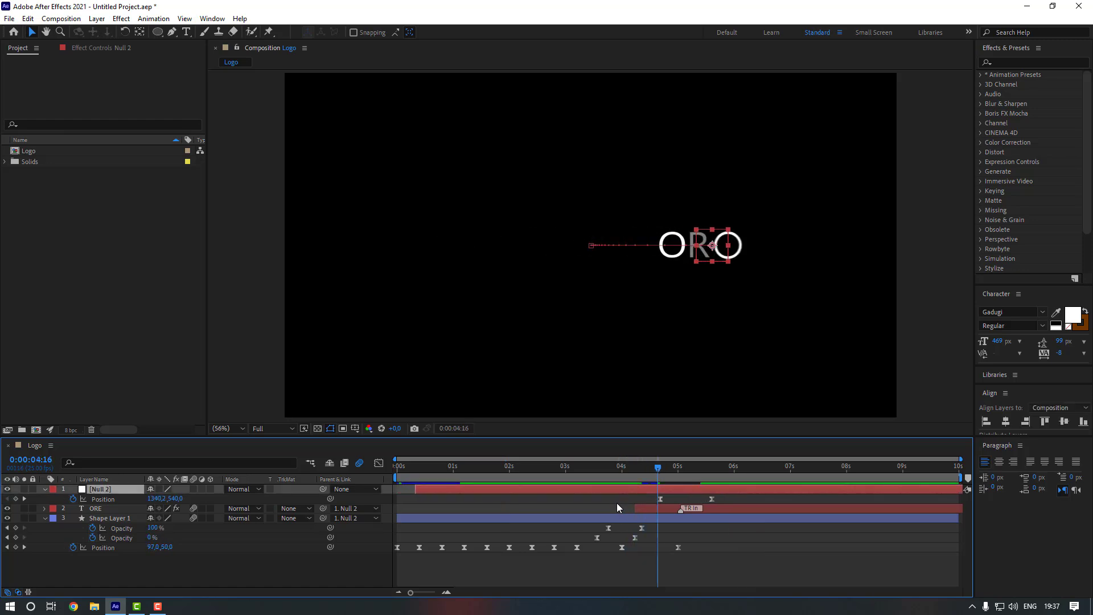
left_click(616, 503)
left_click(606, 469)
key("space")
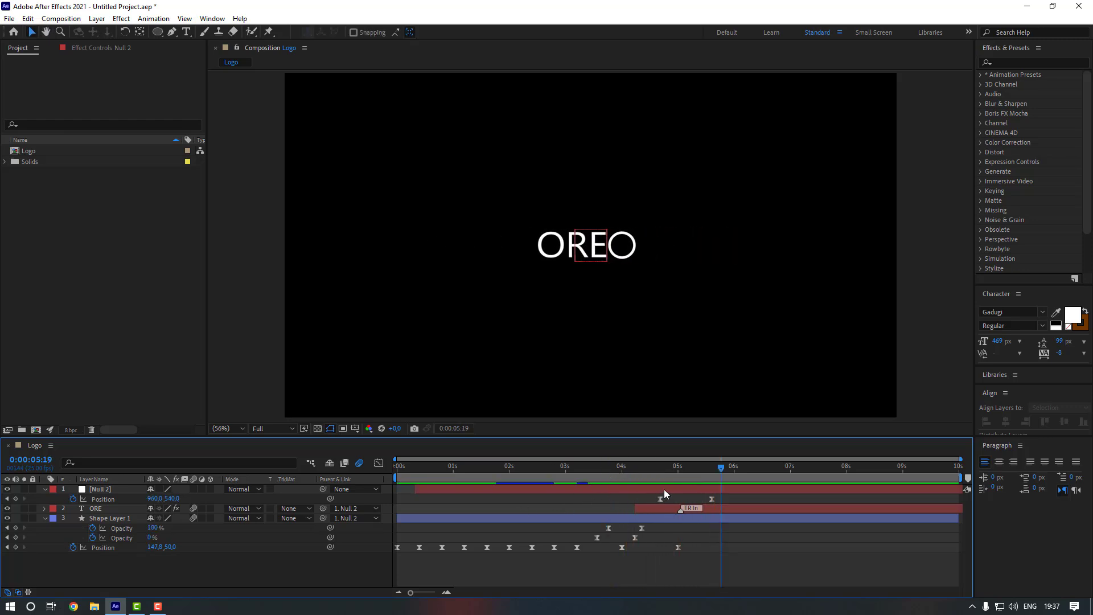
Step: Shift Null 2's keyframes slightly earlier and preview the logo animation
left_click_drag(664, 490, 657, 489)
left_click(622, 468)
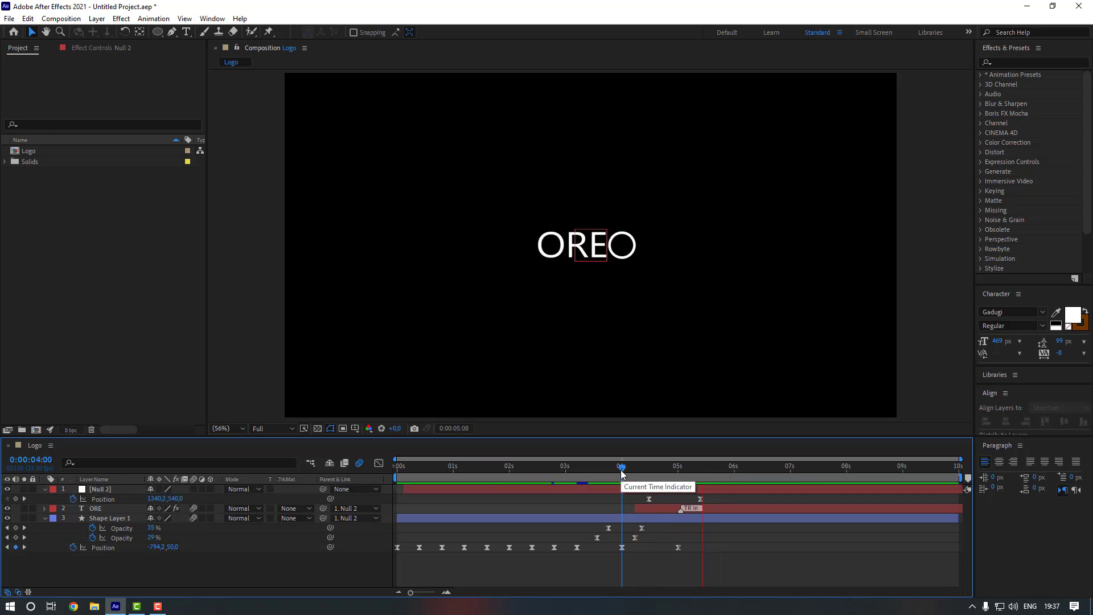
left_click_drag(622, 471, 561, 470)
left_click(576, 503)
left_click(573, 467)
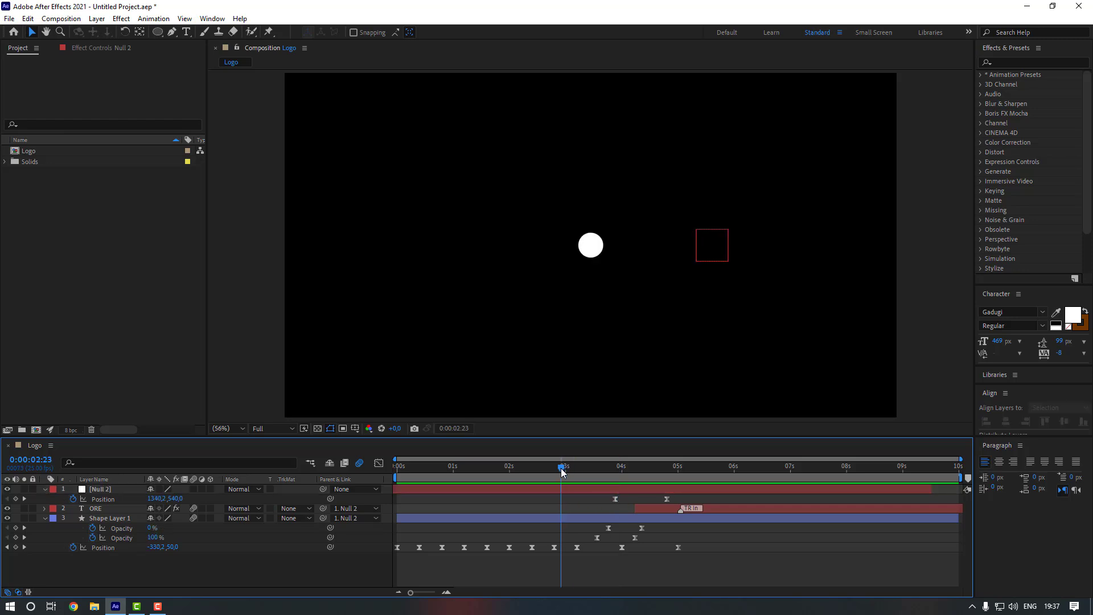
key("space")
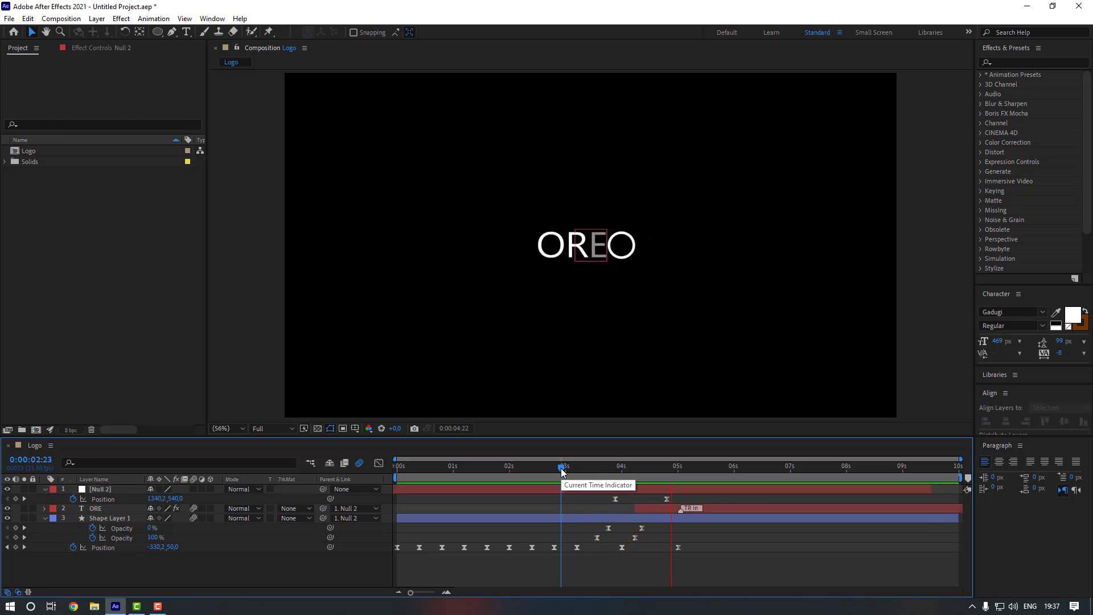
key("space")
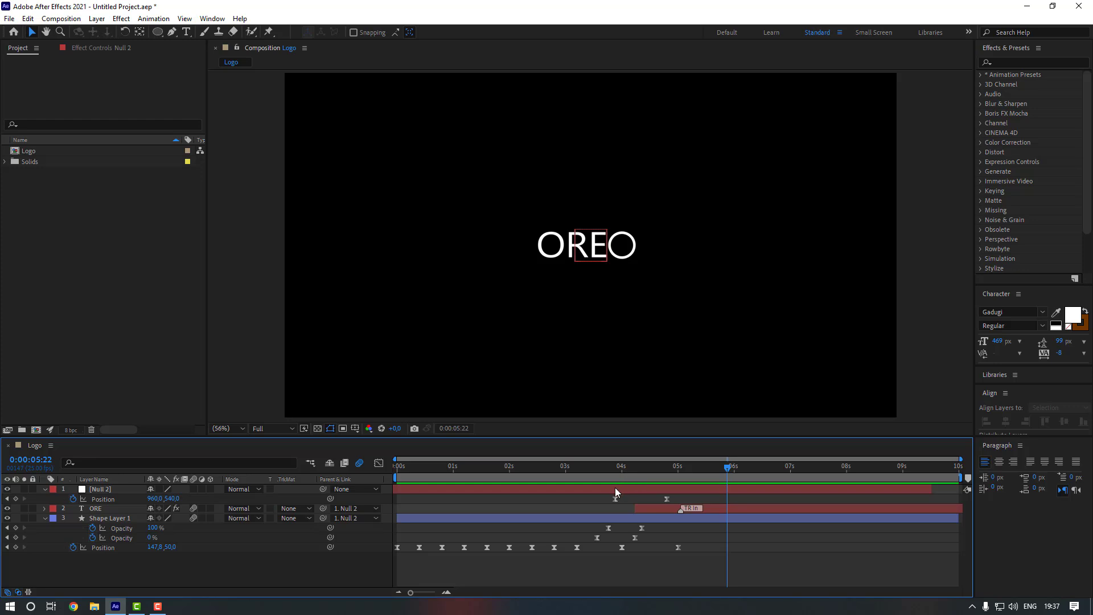
Step: Shift Null 2's keyframes slightly later again, preview, and collapse its properties
left_click_drag(615, 487, 540, 469)
key("space")
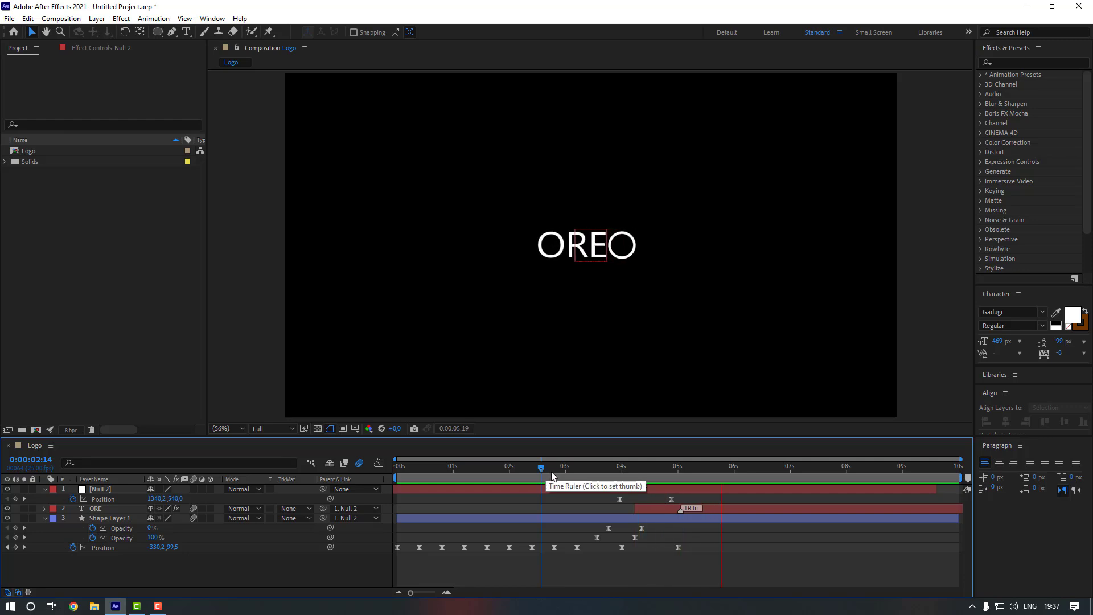
key("space")
left_click(44, 489)
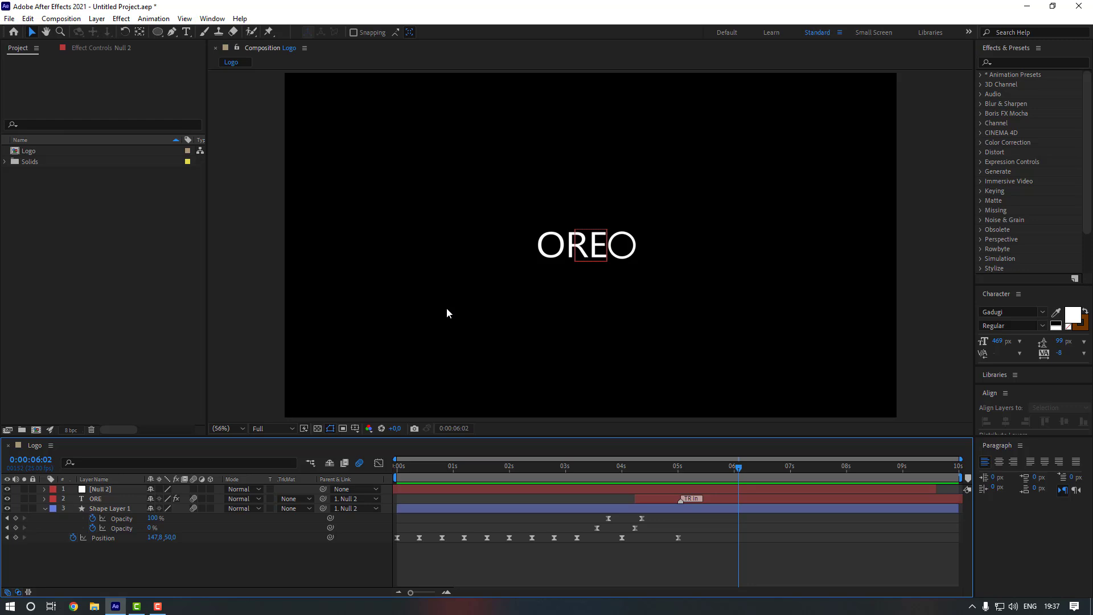
Step: Create a white solid named BG and move it below Shape Layer 1 at the bottom of the stack
right_click(190, 559)
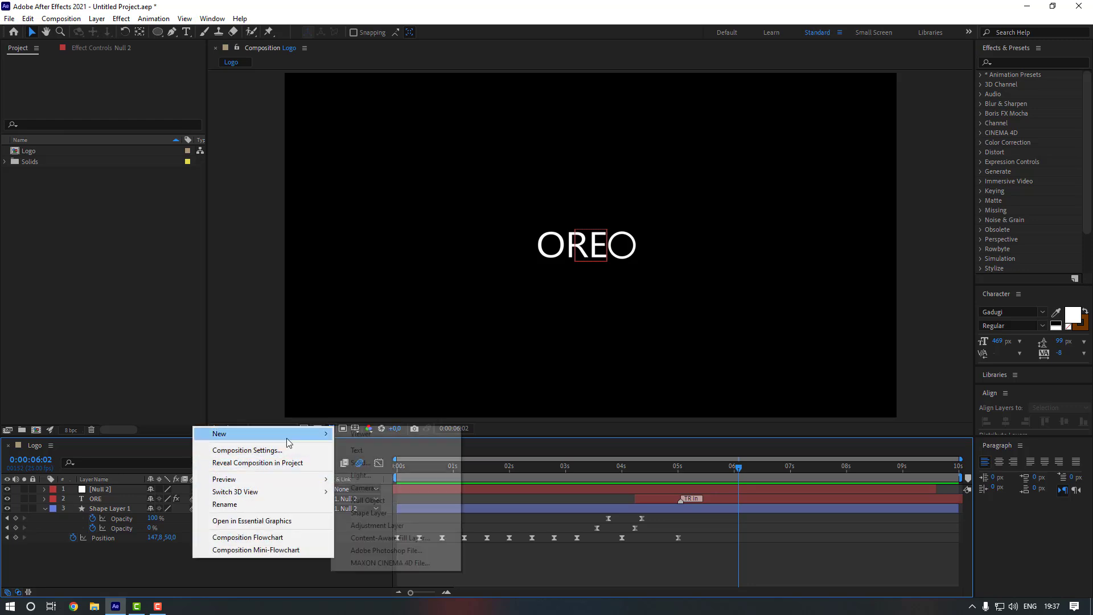
mouse_move(307, 433)
left_click(361, 463)
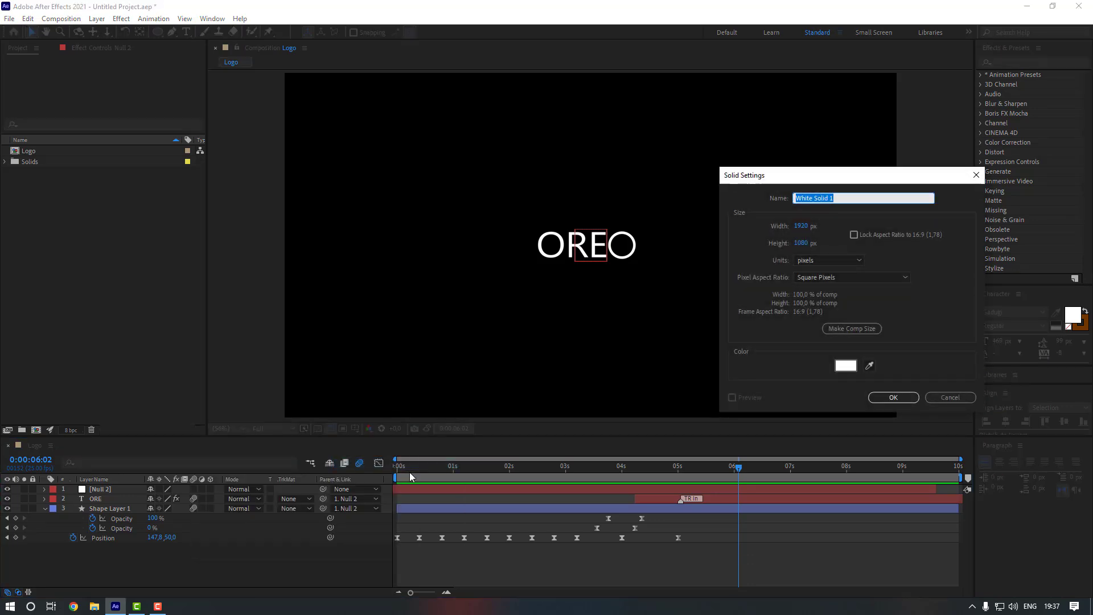
type("BG")
key("Return")
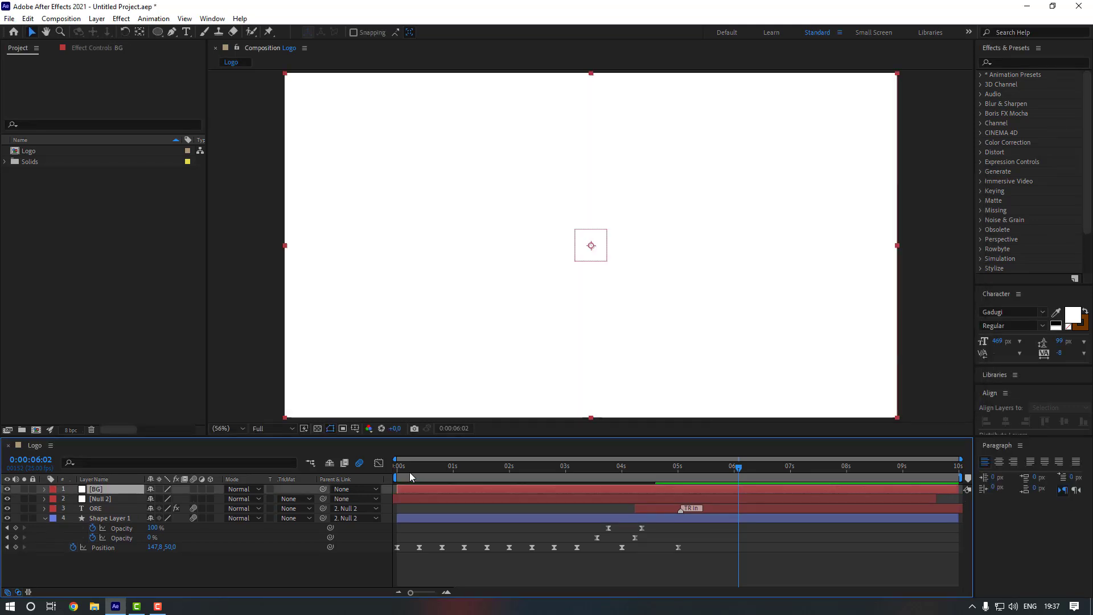
left_click(44, 519)
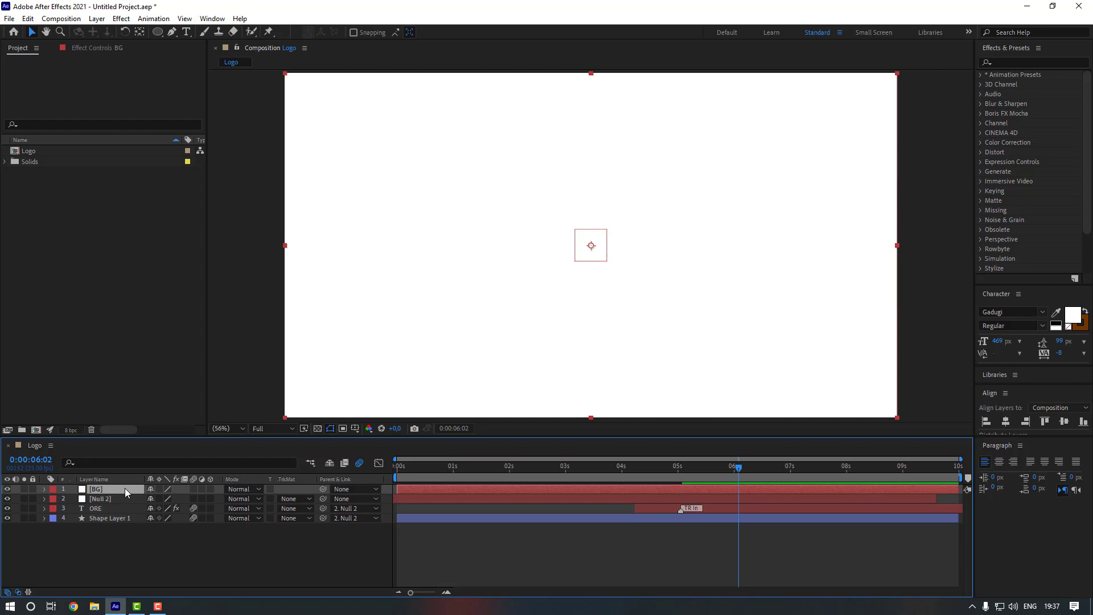
left_click_drag(125, 487, 114, 530)
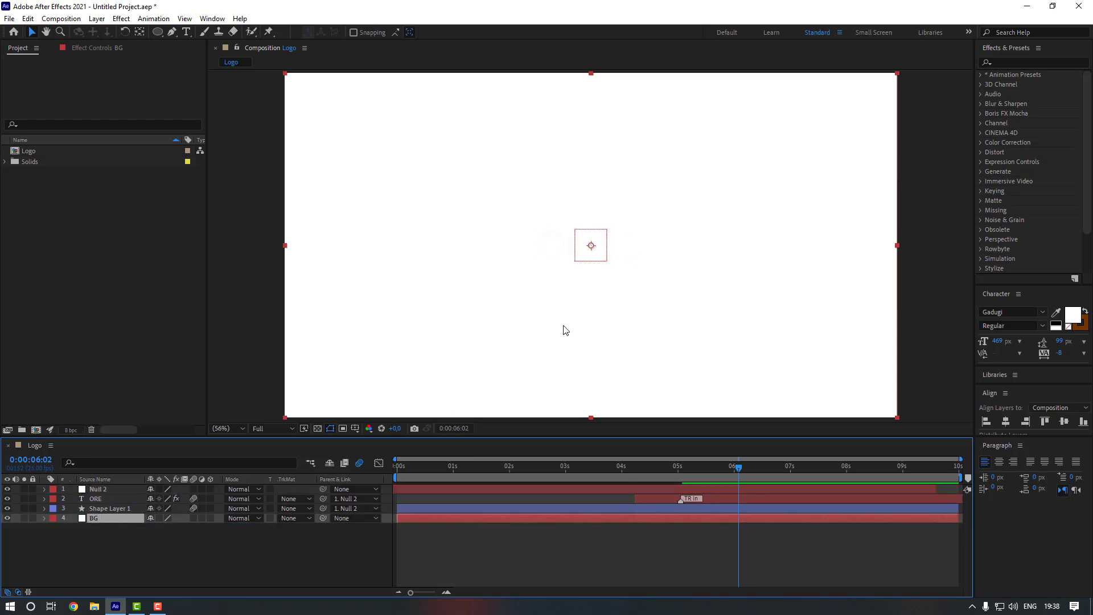
Step: Apply Gradient Ramp to BG with a light teal start colour and dark blue end colour
left_click(1021, 62)
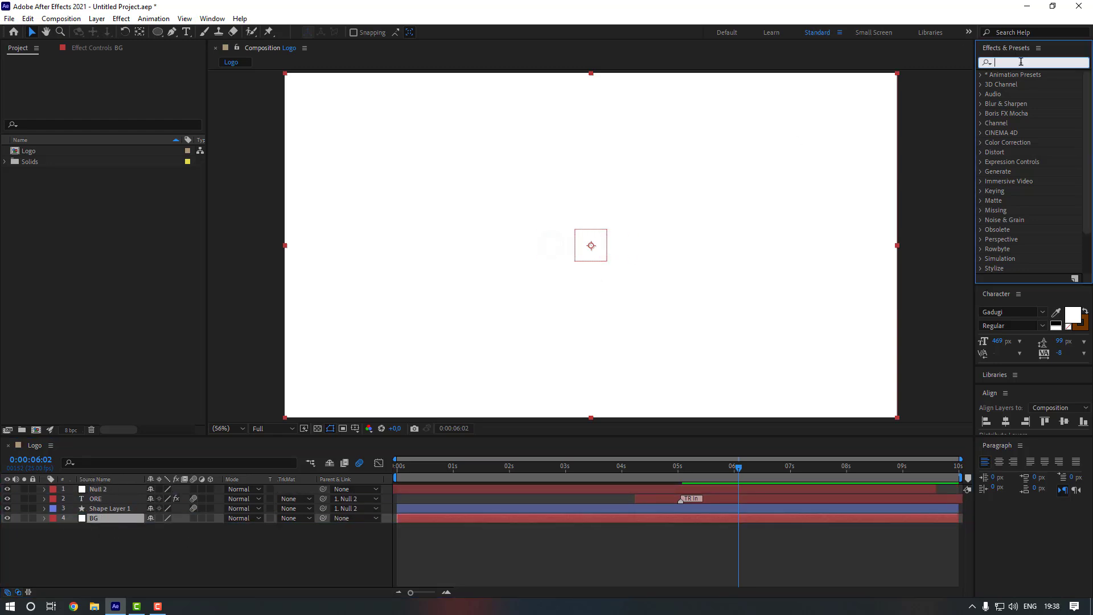
type("gradi")
double_click(1043, 124)
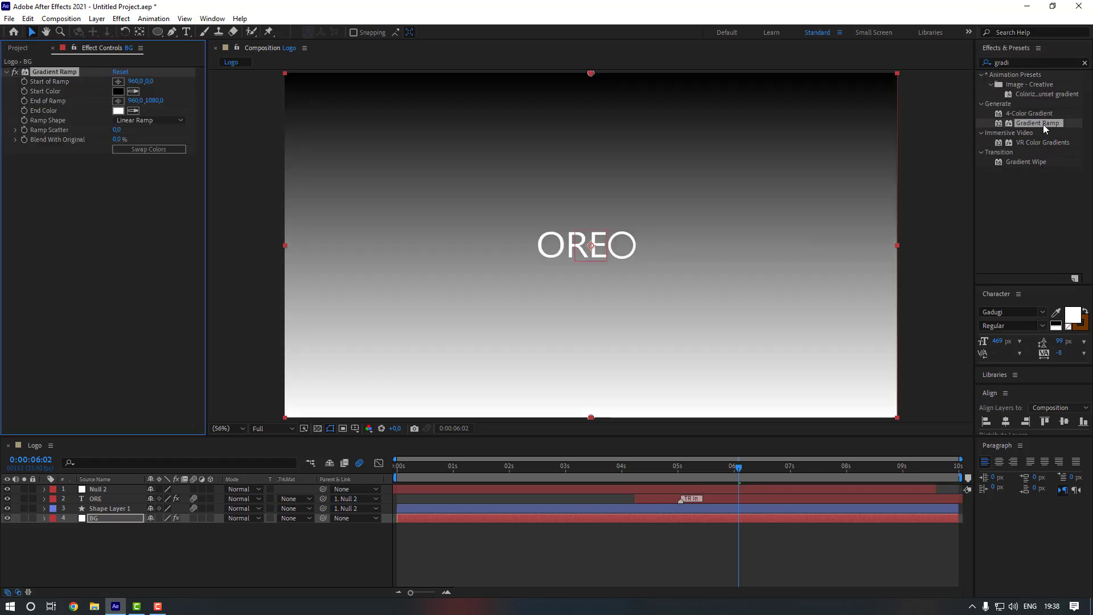
left_click(118, 92)
left_click_drag(925, 441, 924, 447)
left_click_drag(869, 412, 890, 415)
left_click(1014, 379)
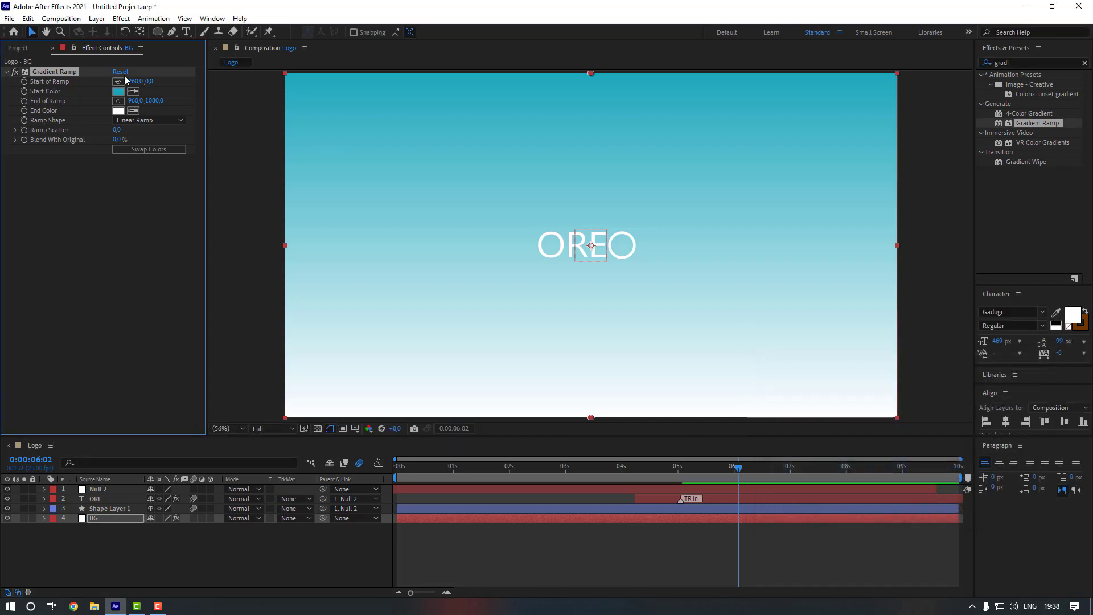
left_click(121, 111)
left_click_drag(921, 435, 912, 469)
left_click(1014, 379)
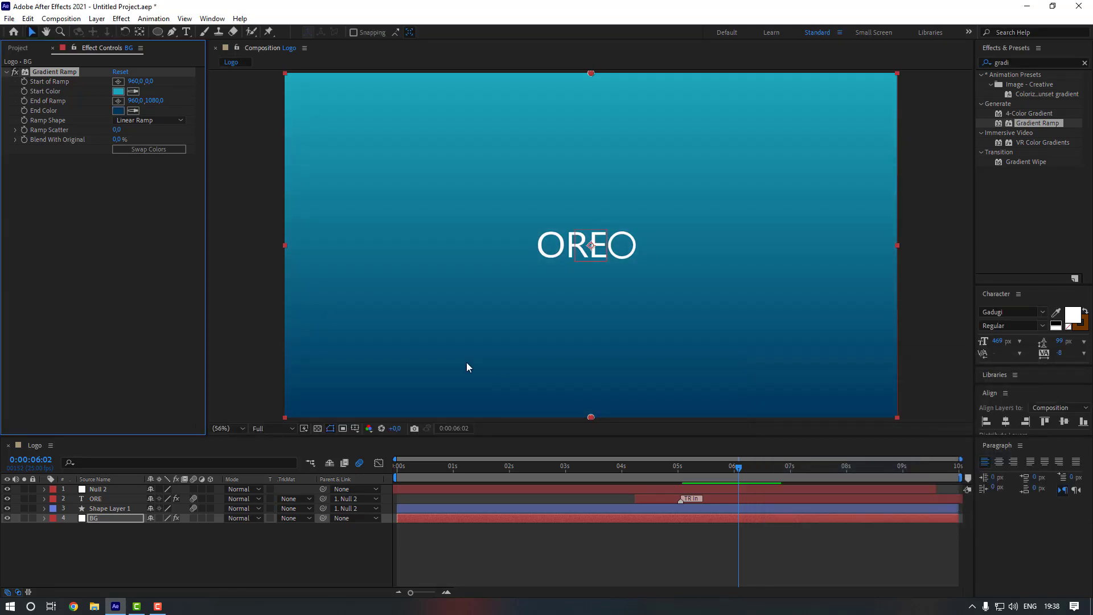
Step: Make the ramp radial, starting top right and ending lower left, then preview the background
left_click(169, 122)
left_click(165, 144)
left_click_drag(592, 73, 805, 70)
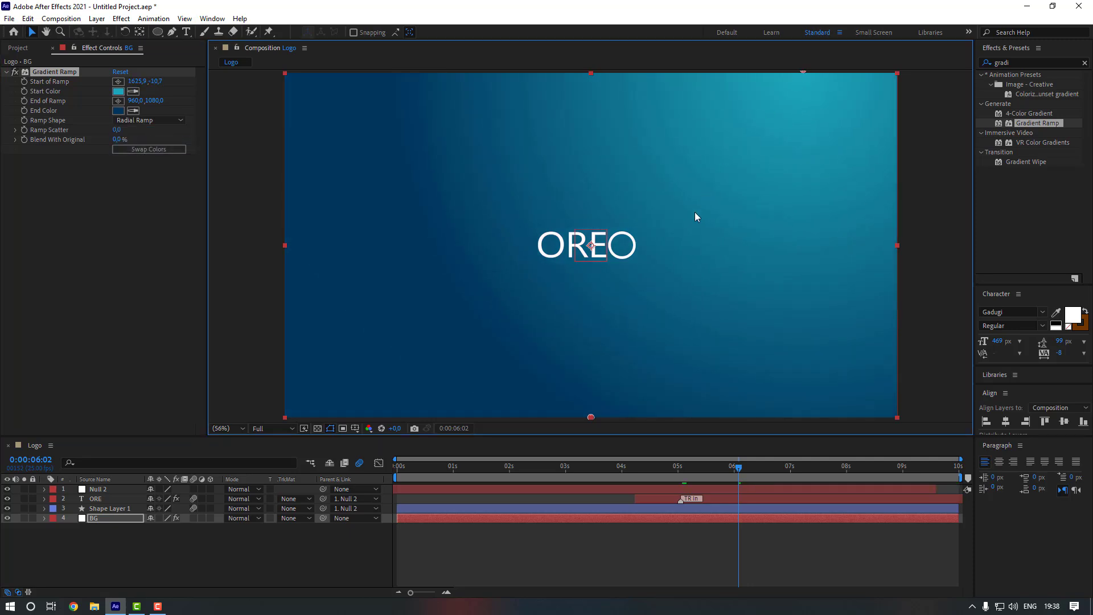
key("slash")
key("comma")
key("comma")
left_click_drag(592, 399, 375, 428)
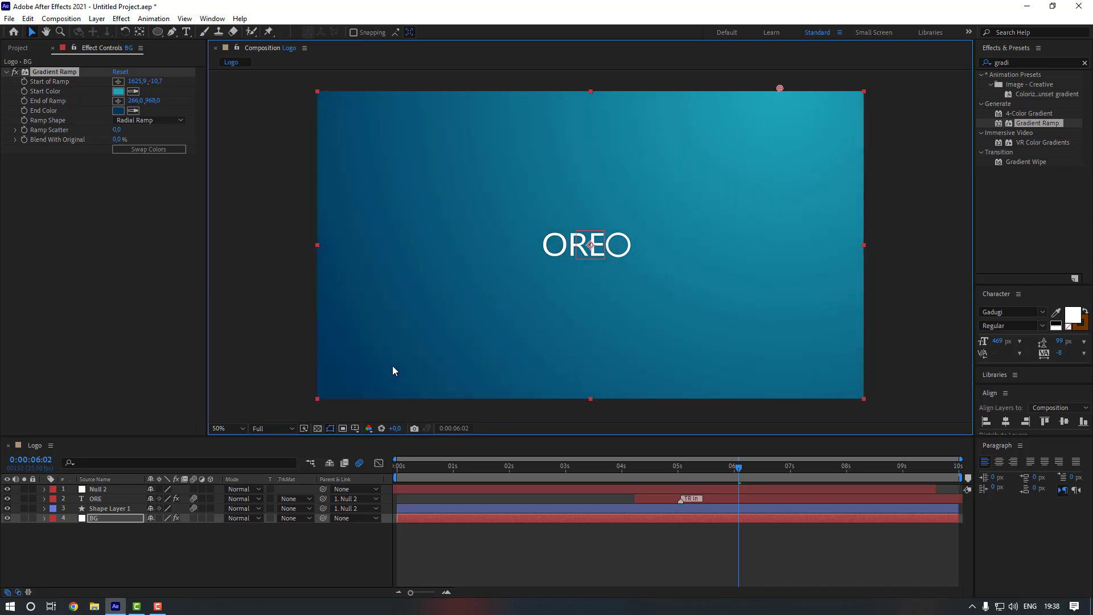
left_click_drag(393, 366, 345, 374)
left_click(291, 369)
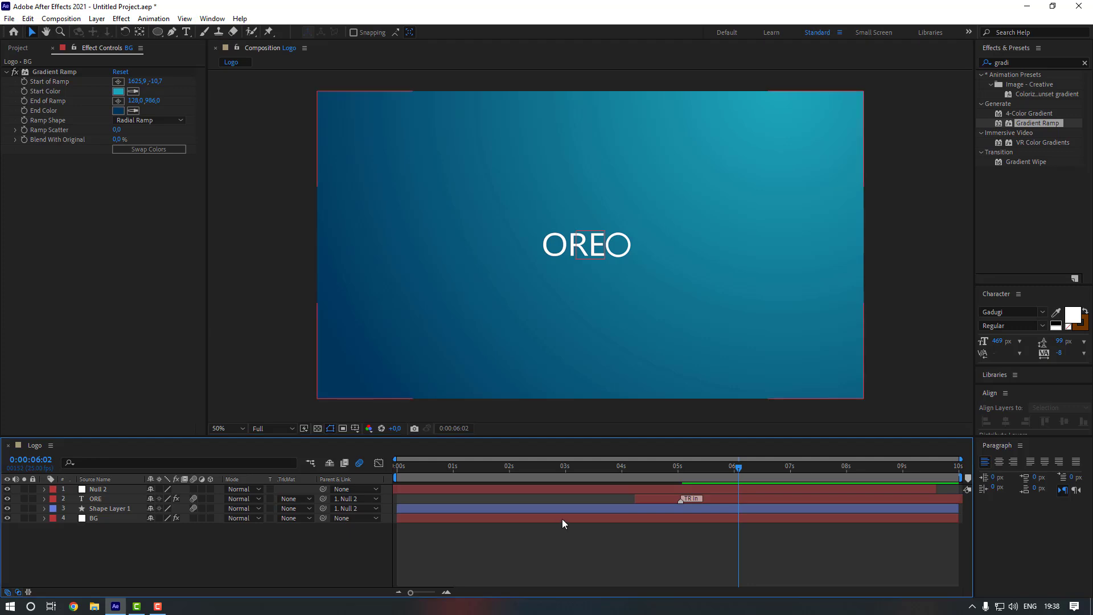
key("space")
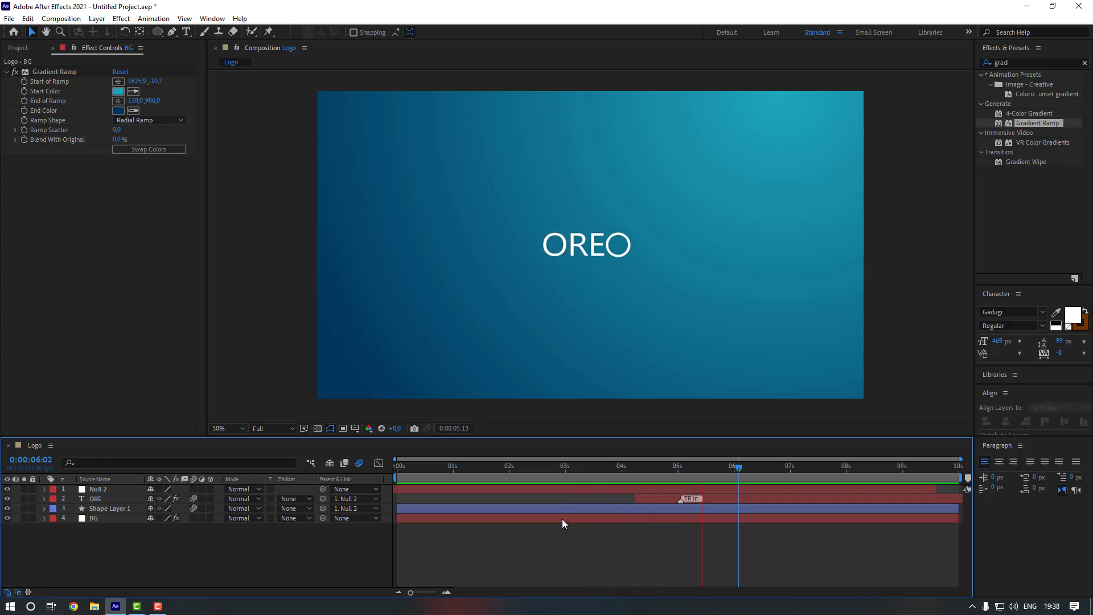
mouse_move(694, 470)
left_mouse_down()
mouse_move(614, 475)
mouse_move(681, 476)
left_mouse_up()
Step: Add the Particle Fireworks precomp from Animation Composer's Starter Precomps > Shape Elements to the composition
left_click(212, 18)
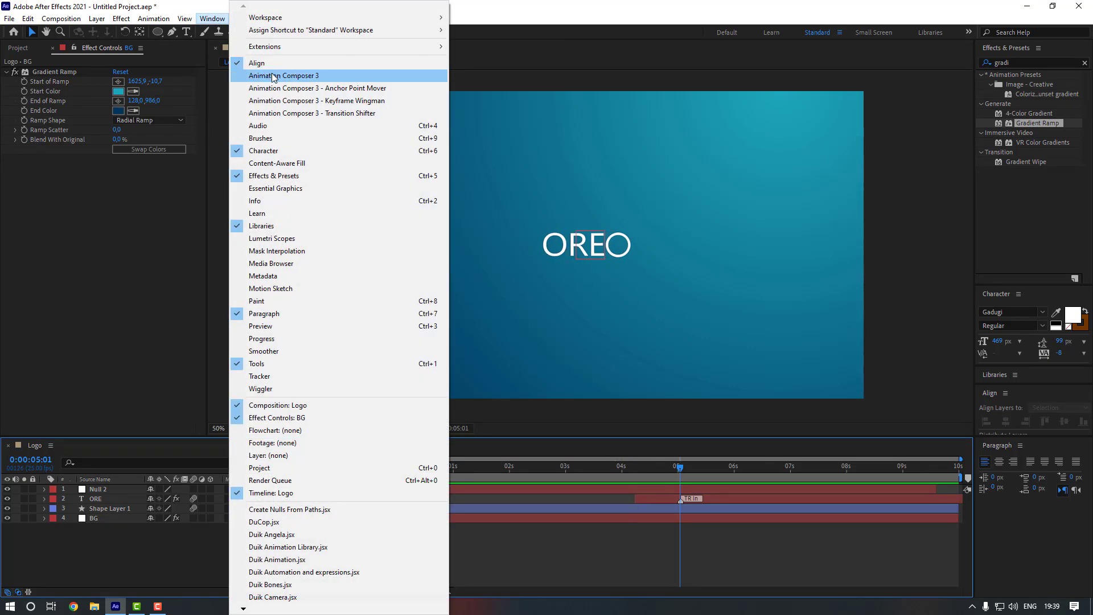
left_click(273, 76)
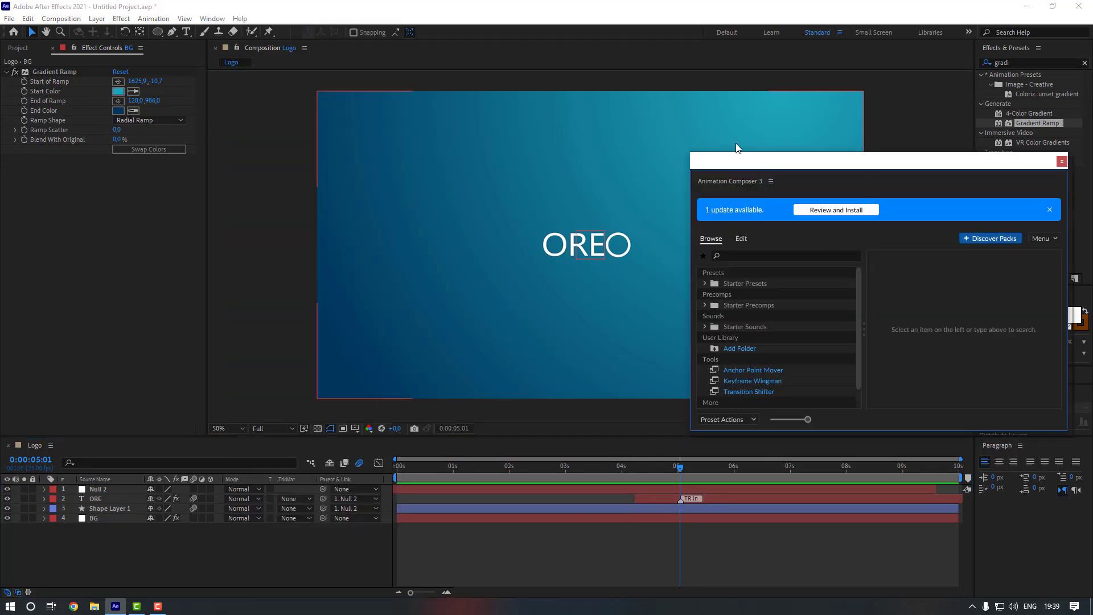
left_click(706, 306)
left_click(716, 326)
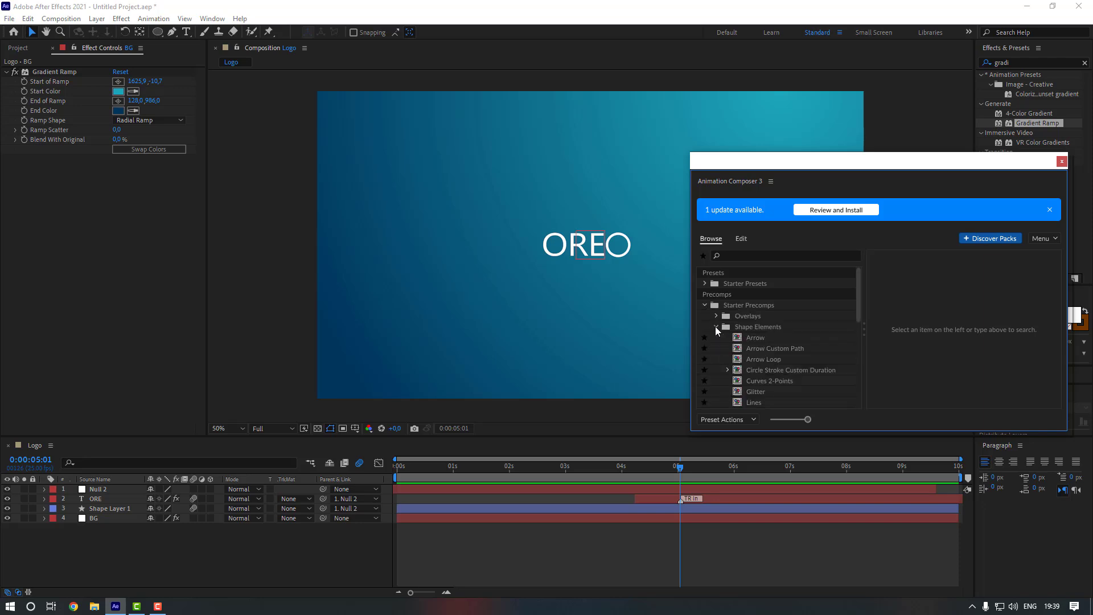
scroll(768, 348, "down", 1)
scroll(770, 351, "down", 1)
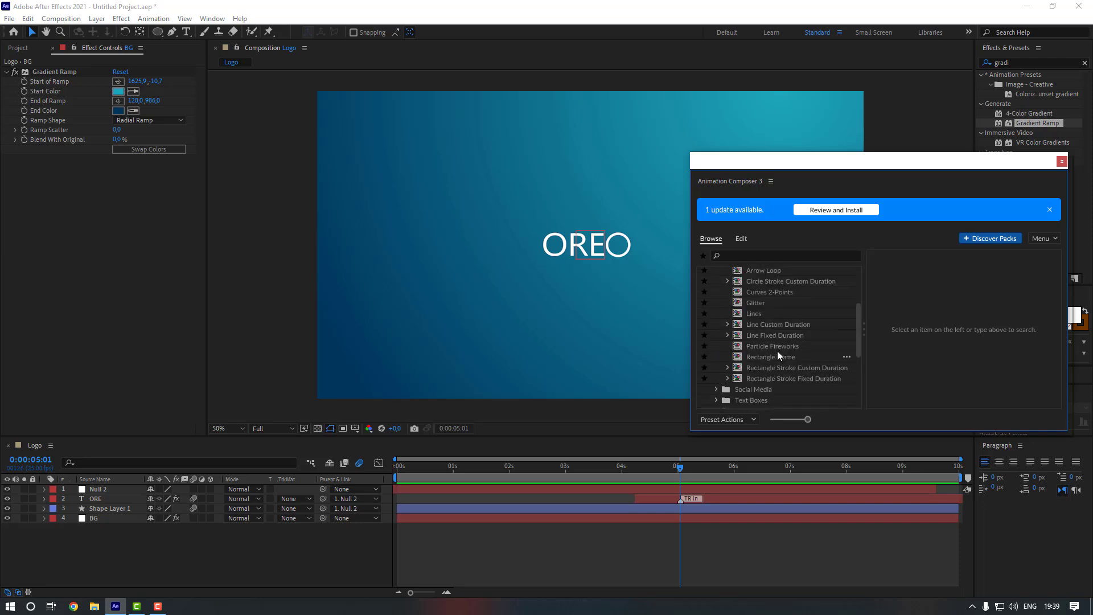
left_click(769, 347)
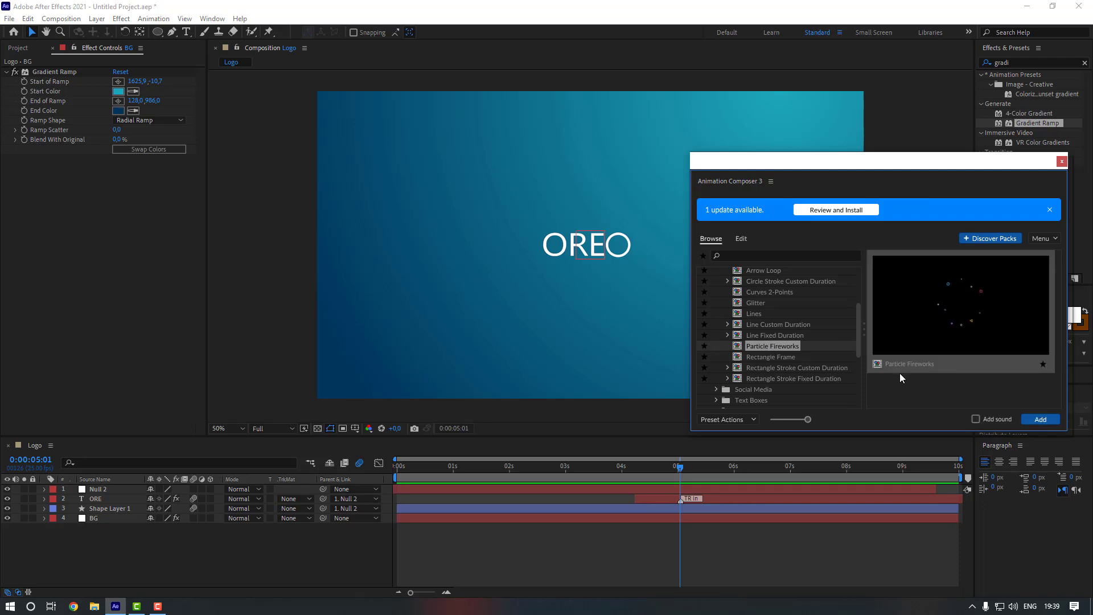
left_click(1040, 420)
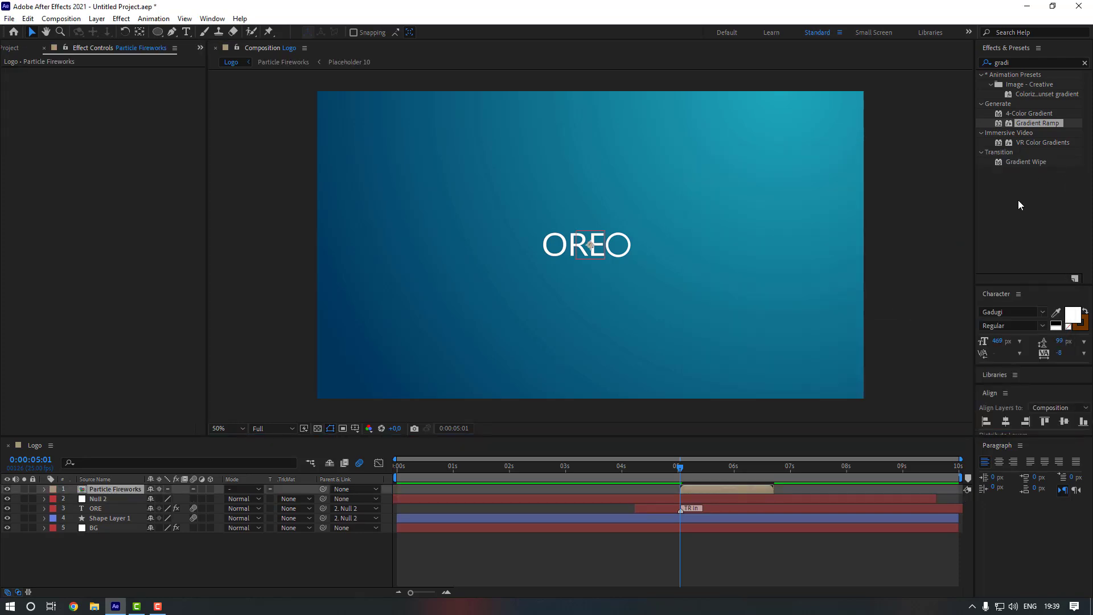
Step: Retime the Particle Fireworks layer to start earlier and set its scale to 30%
left_click_drag(663, 466, 664, 488)
left_click(665, 467)
key("s")
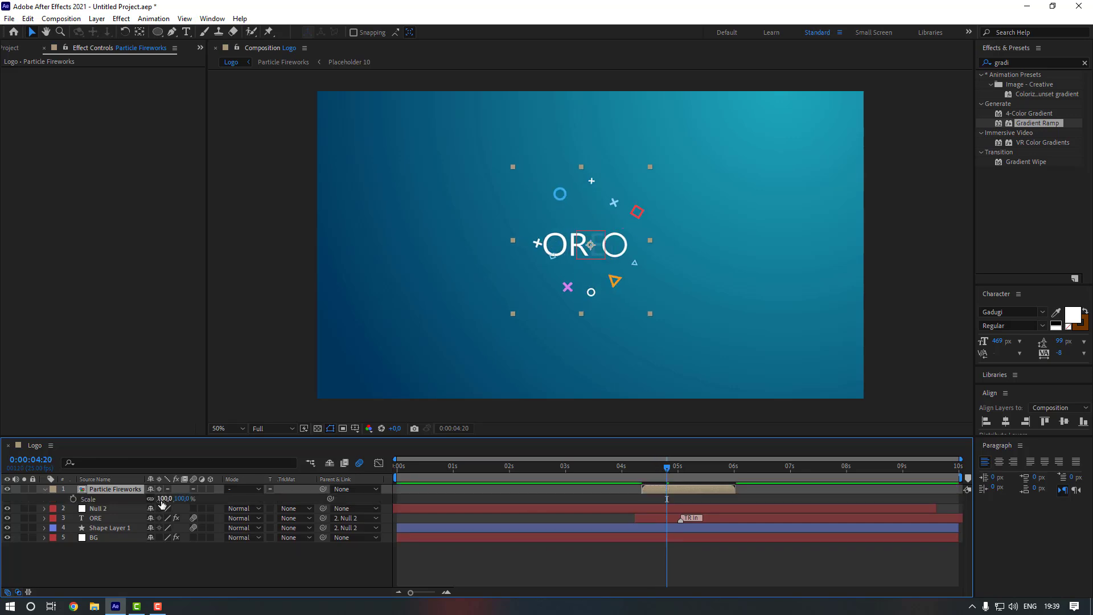
left_click(161, 499)
type("30")
key("Return")
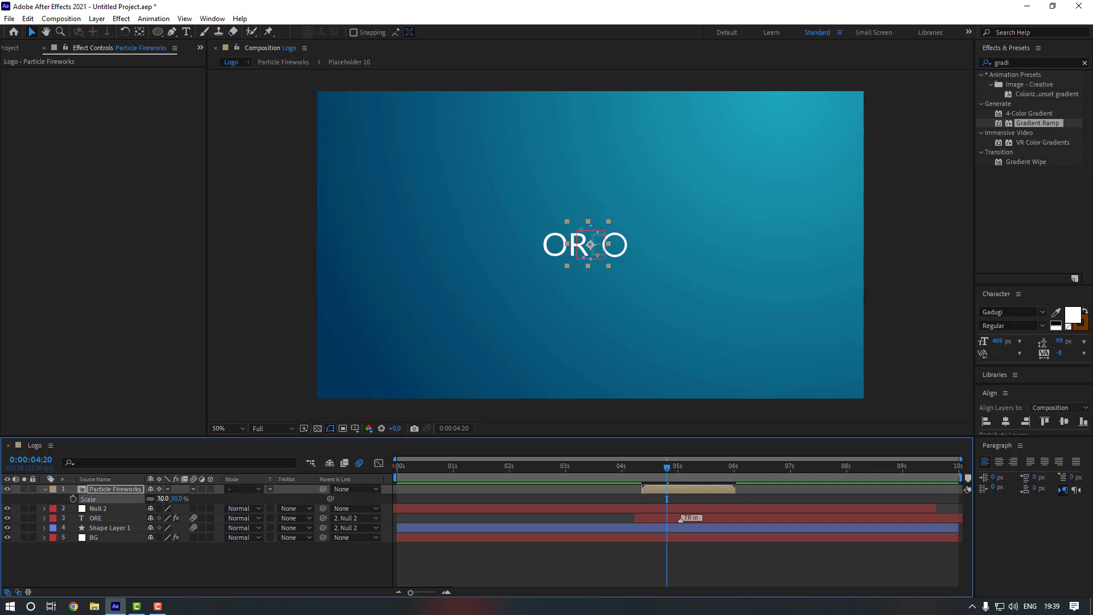
Step: Place the fireworks near the first O and a duplicate around the second O
scroll(551, 284, "up", 2)
left_click_drag(544, 260, 407, 205)
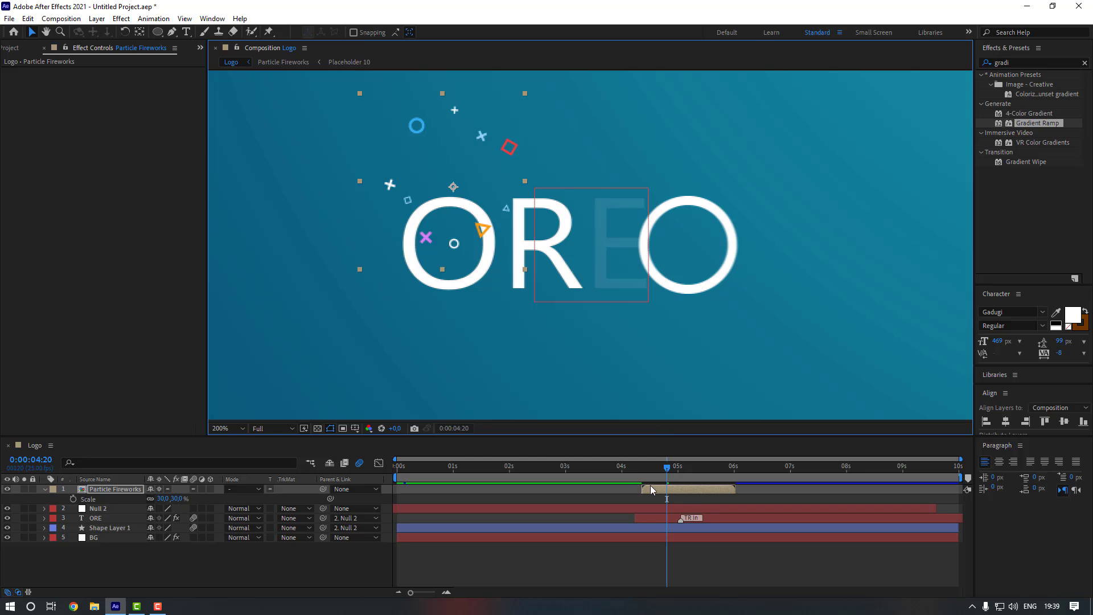
key("ctrl+d")
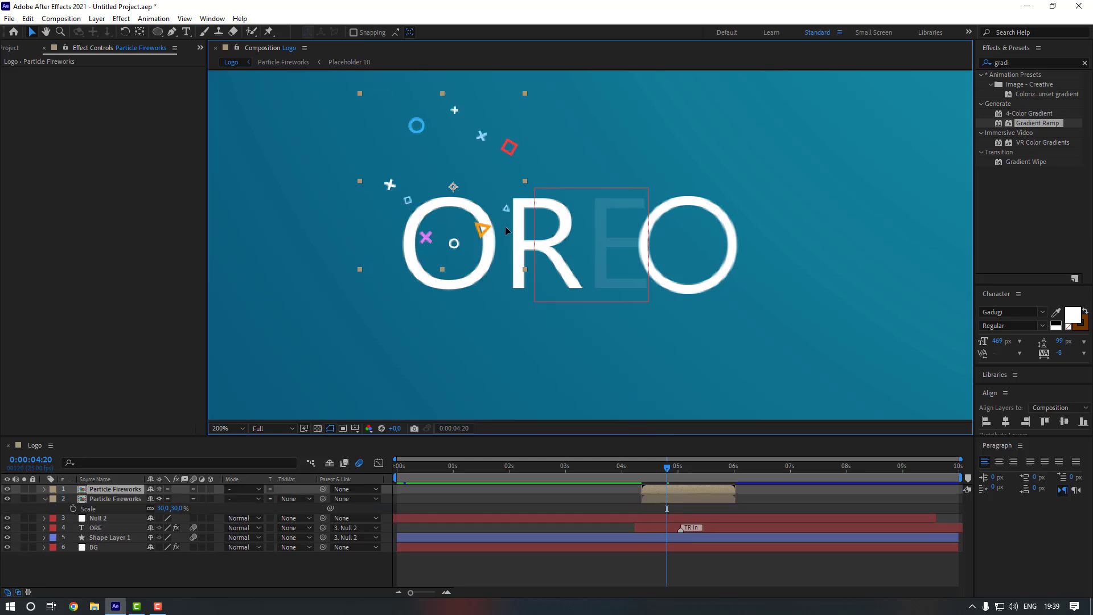
left_click_drag(455, 203, 695, 319)
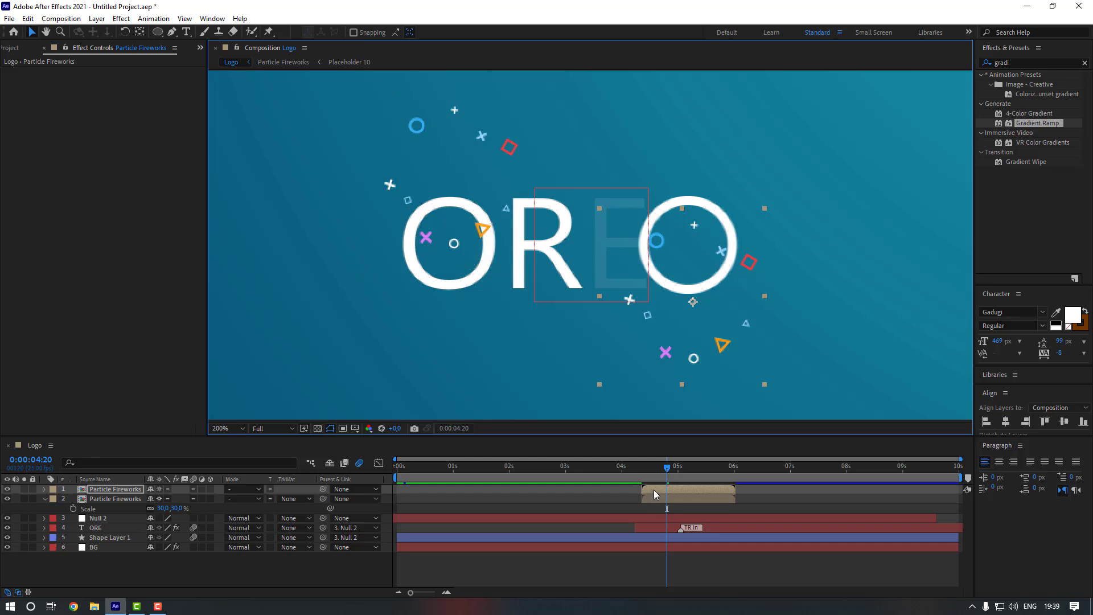
Step: Delay the second burst, move both fireworks layers just above BG, and preview
left_click_drag(654, 493, 668, 495)
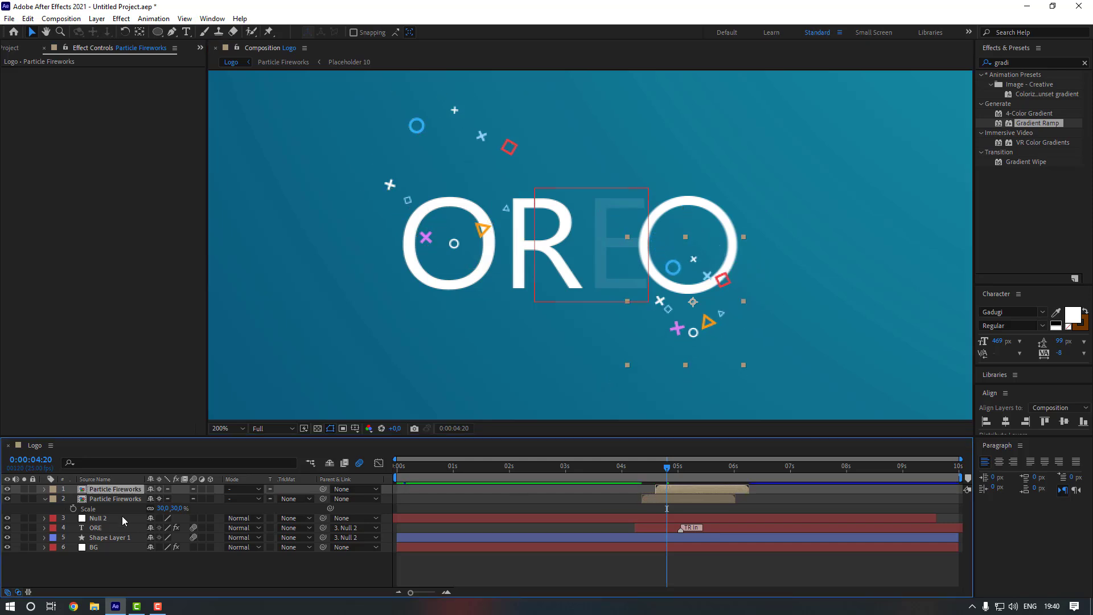
left_click(118, 498, "shift")
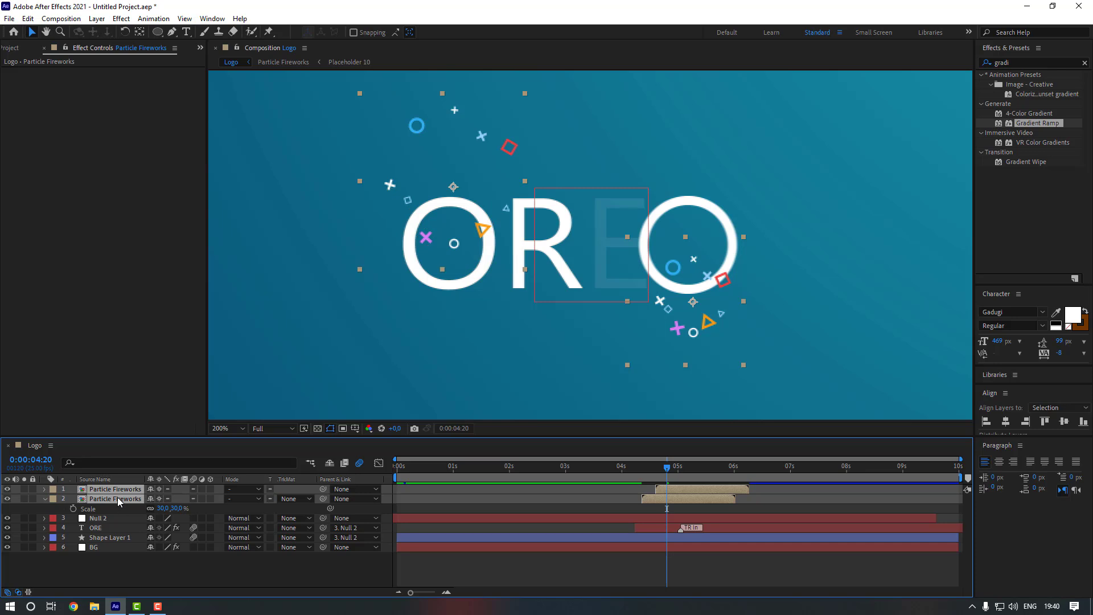
left_click_drag(119, 499, 127, 545)
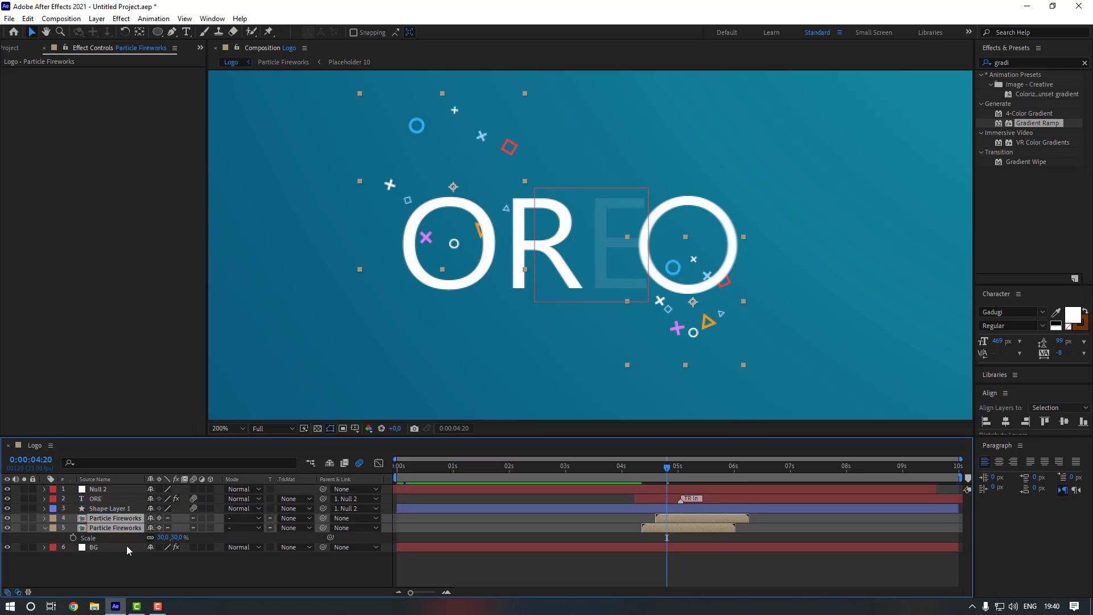
key("space")
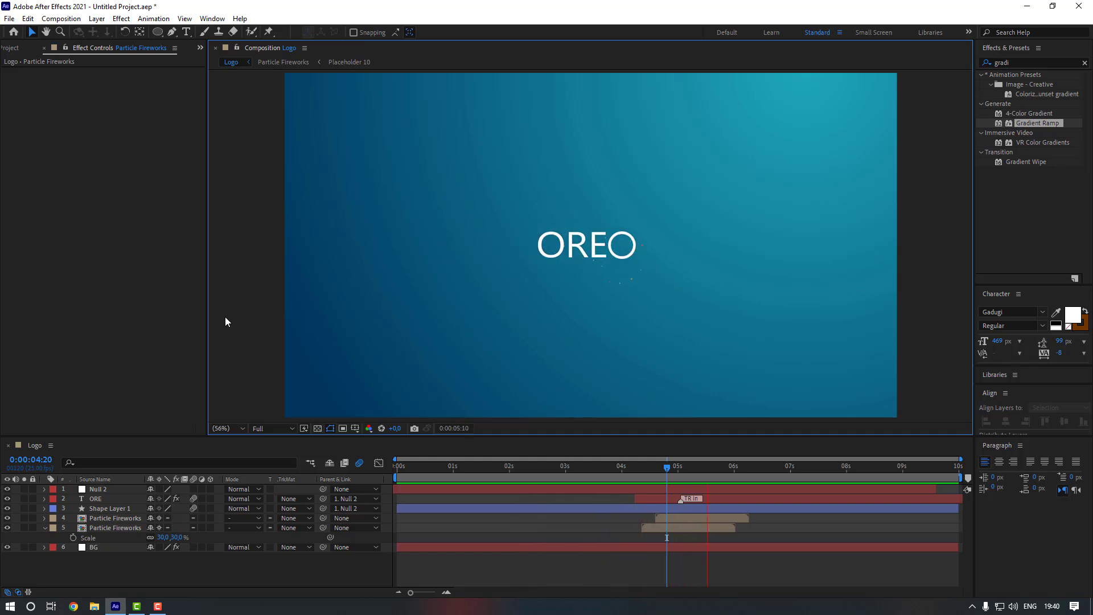
key("space")
Step: Shift both Particle Fireworks layers slightly later and preview from 3:16
left_click(678, 518)
left_click(670, 528, "shift")
left_click_drag(668, 529, 671, 529)
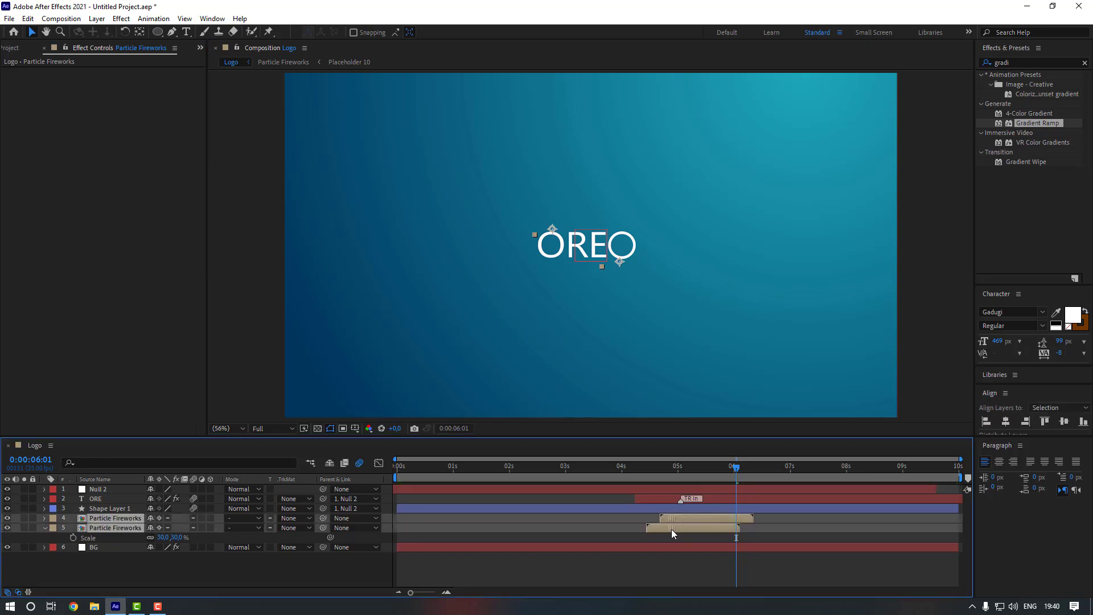
left_click(601, 473)
key("space")
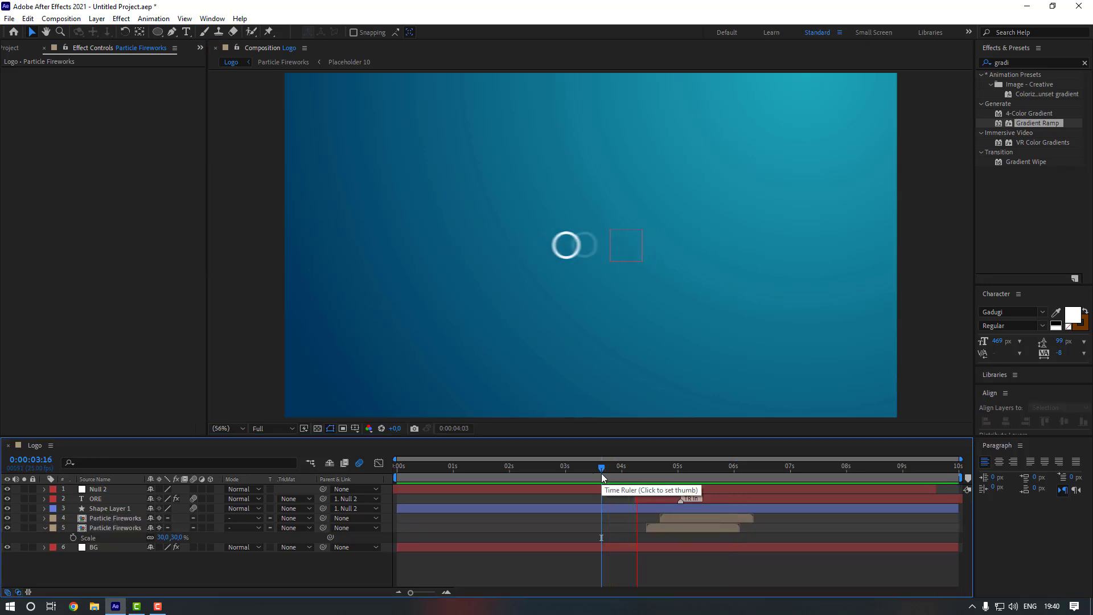
key("space")
Step: Enlarge both Particle Fireworks layers to 40% scale and review the bursts around 5:07 and 3:14
left_click(677, 527)
left_click(679, 519, "shift")
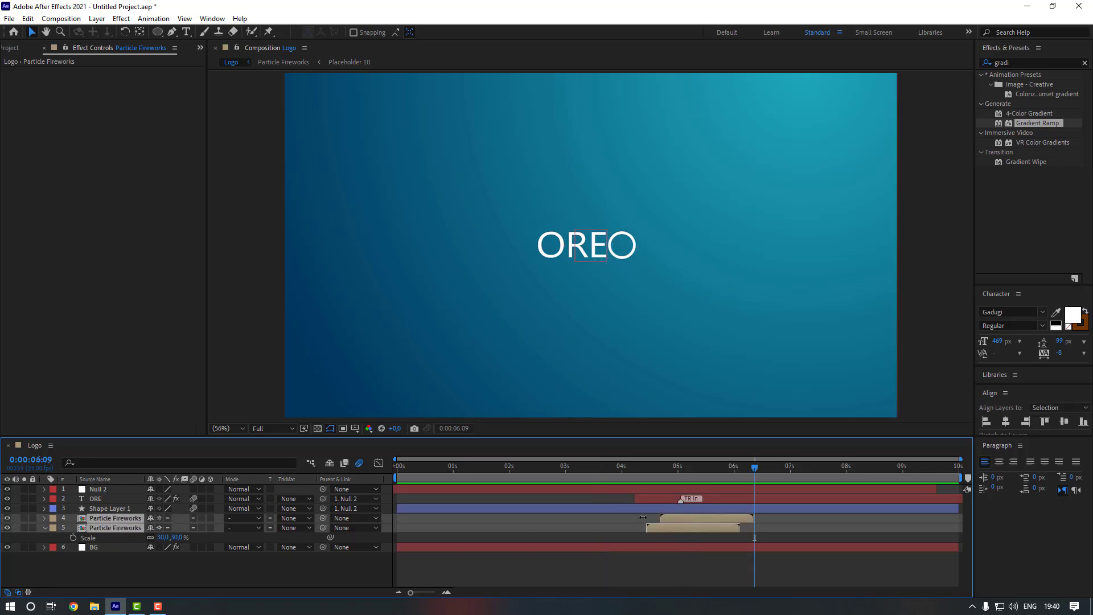
key("s")
left_click_drag(163, 528, 170, 528)
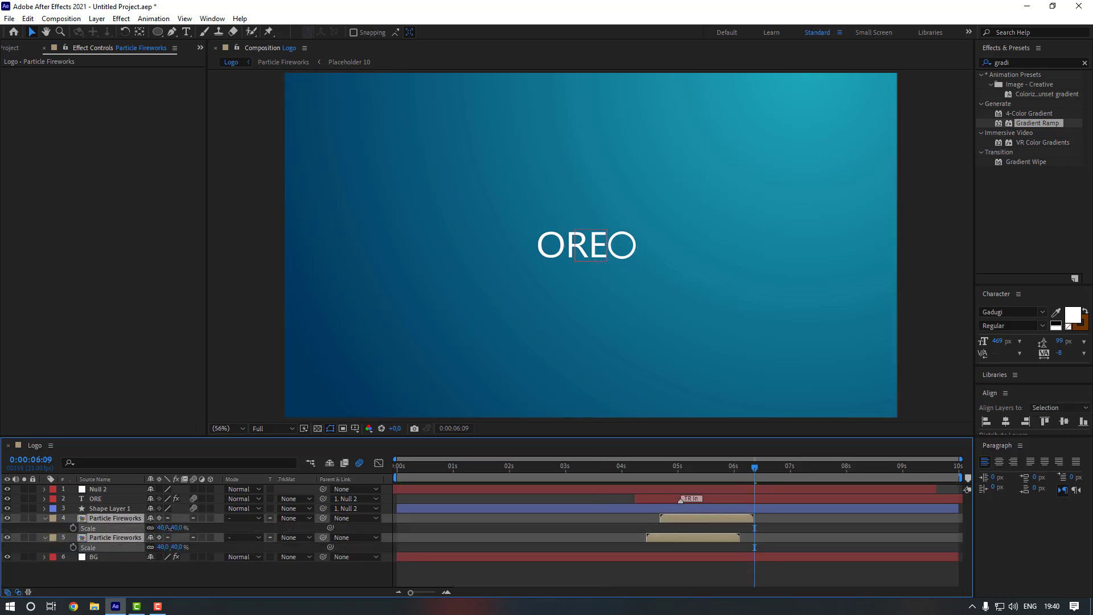
left_click(694, 473)
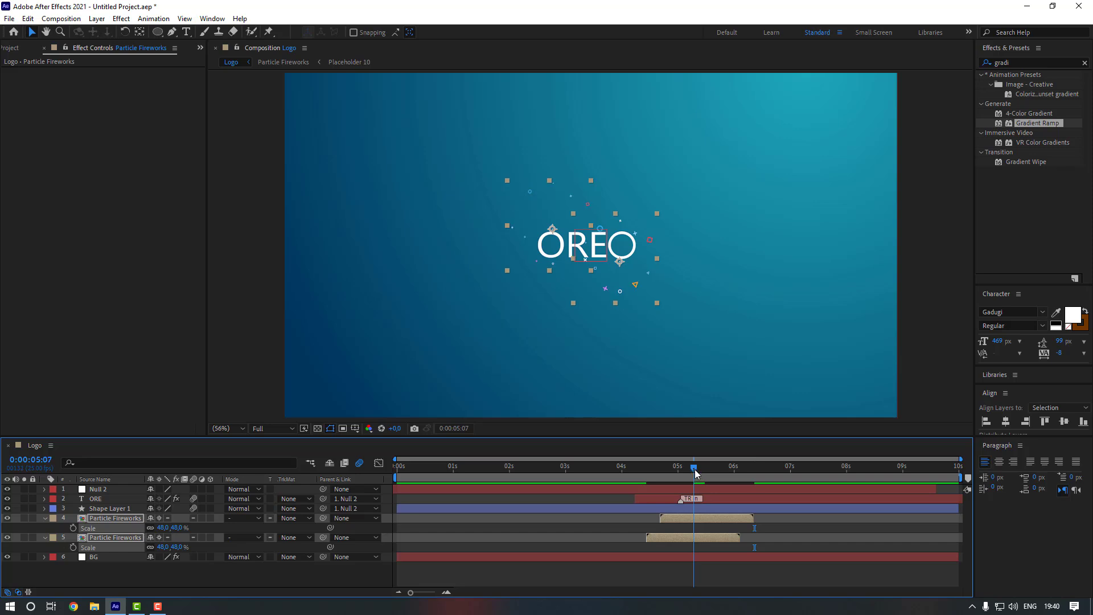
left_click(626, 541)
left_click(596, 474)
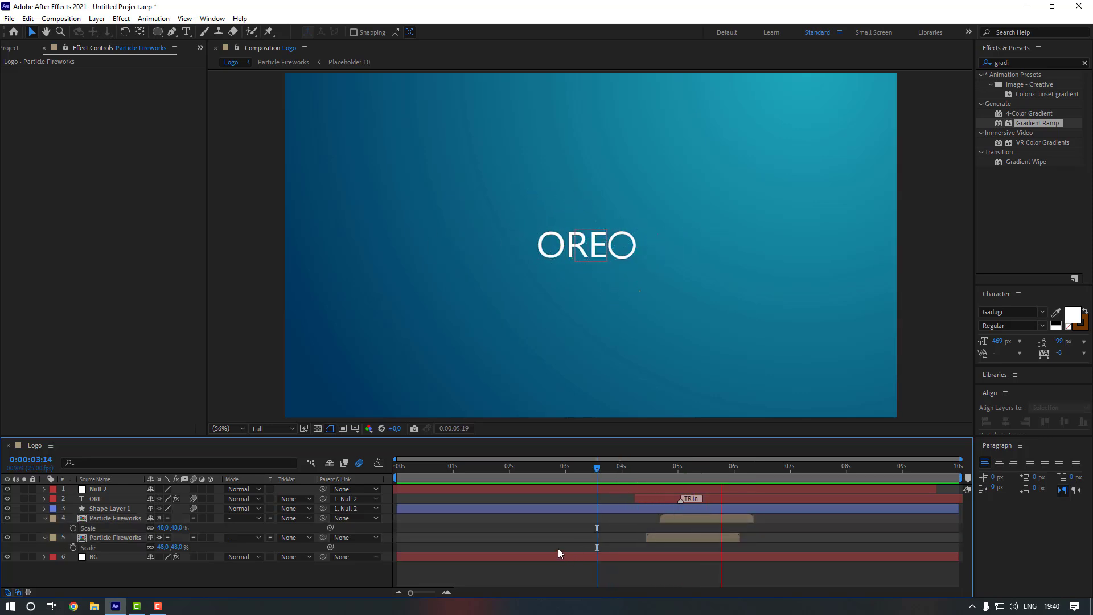
key("space")
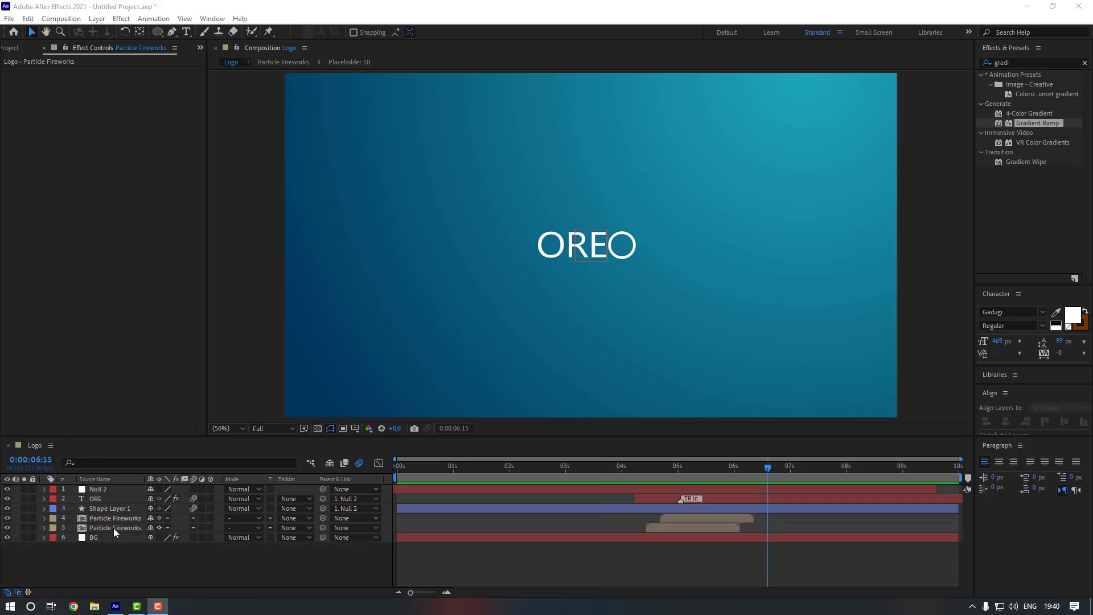
left_click(114, 529)
Step: In the Particle Fireworks precomp, sample white into Controller Colors 6, 4, 3, 2 and 1
double_click(114, 528)
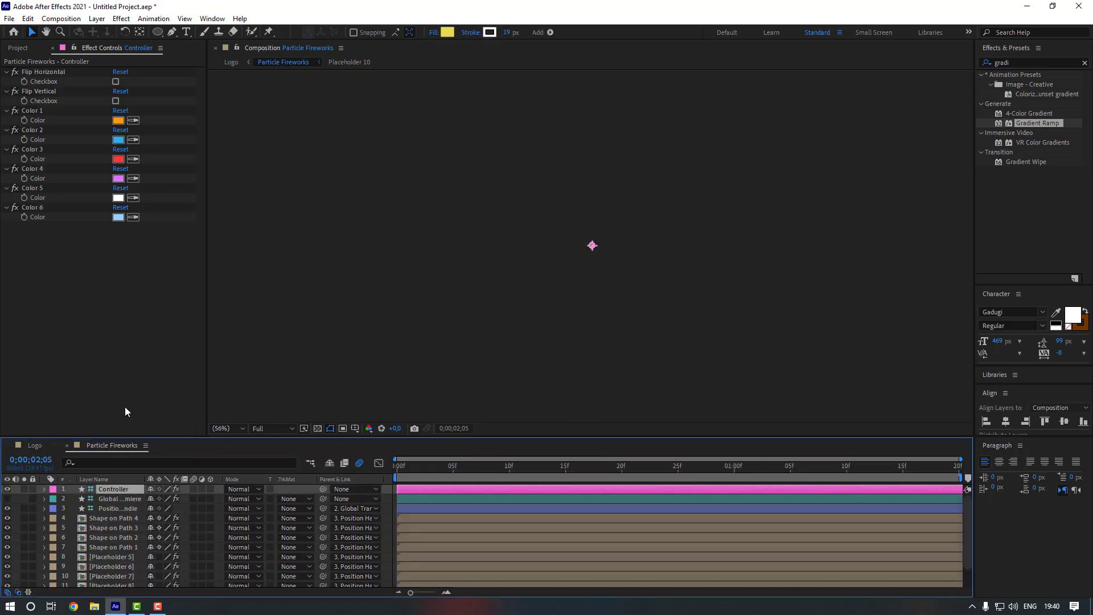
left_click(131, 217)
left_click(122, 198)
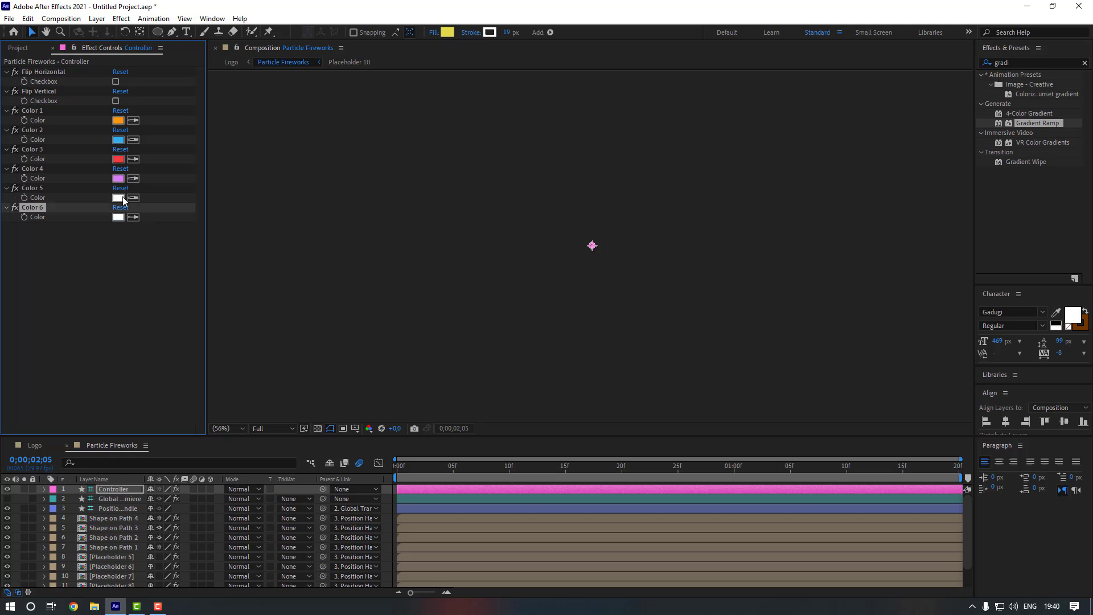
left_click(133, 180)
left_click(118, 198)
left_click(132, 160)
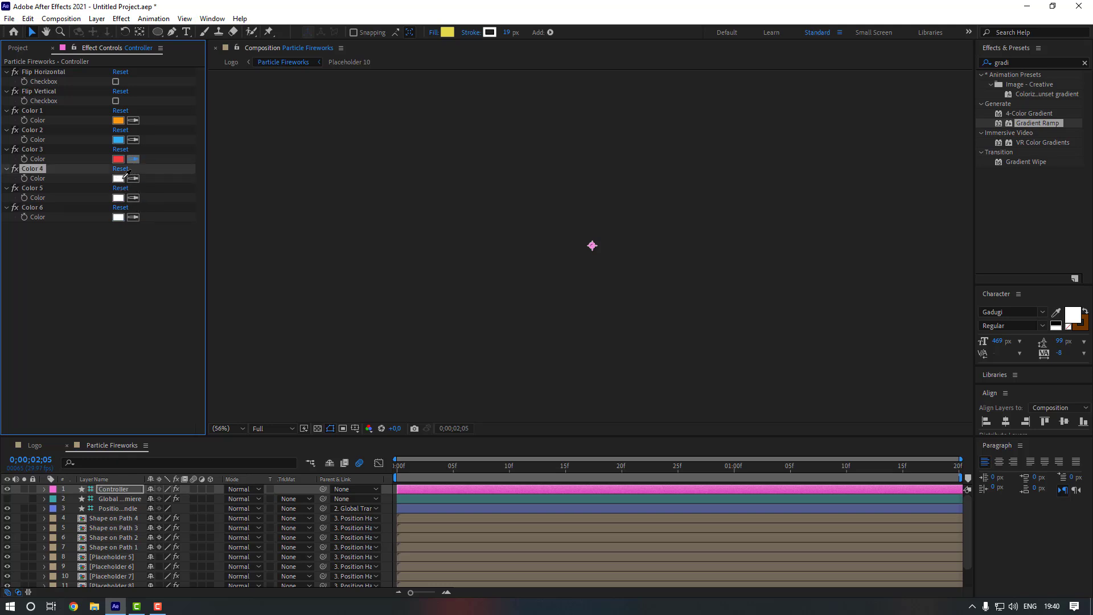
left_click(119, 178)
left_click(119, 160)
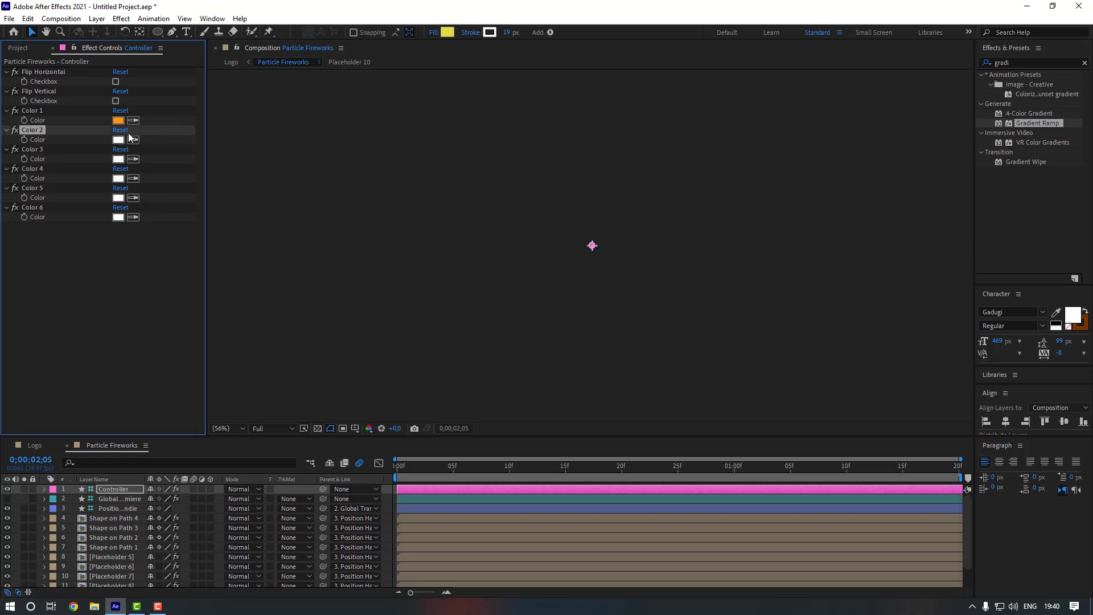
left_click(133, 120)
left_click(118, 140)
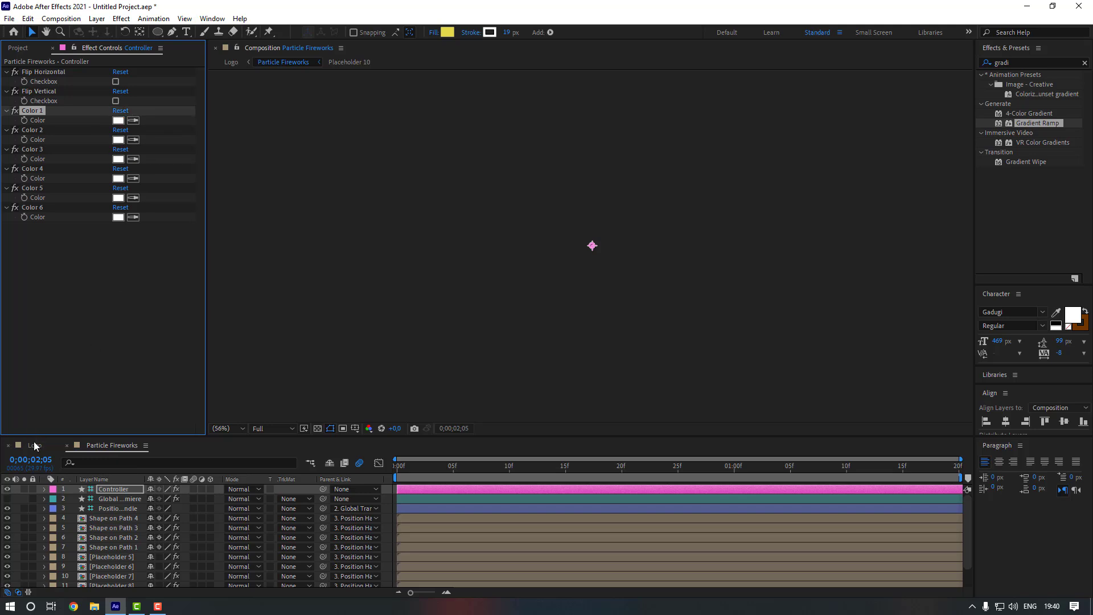
Step: Return to the Logo composition and preview from 2:21
left_click(34, 445)
left_click(557, 467)
left_click(599, 571)
key("space")
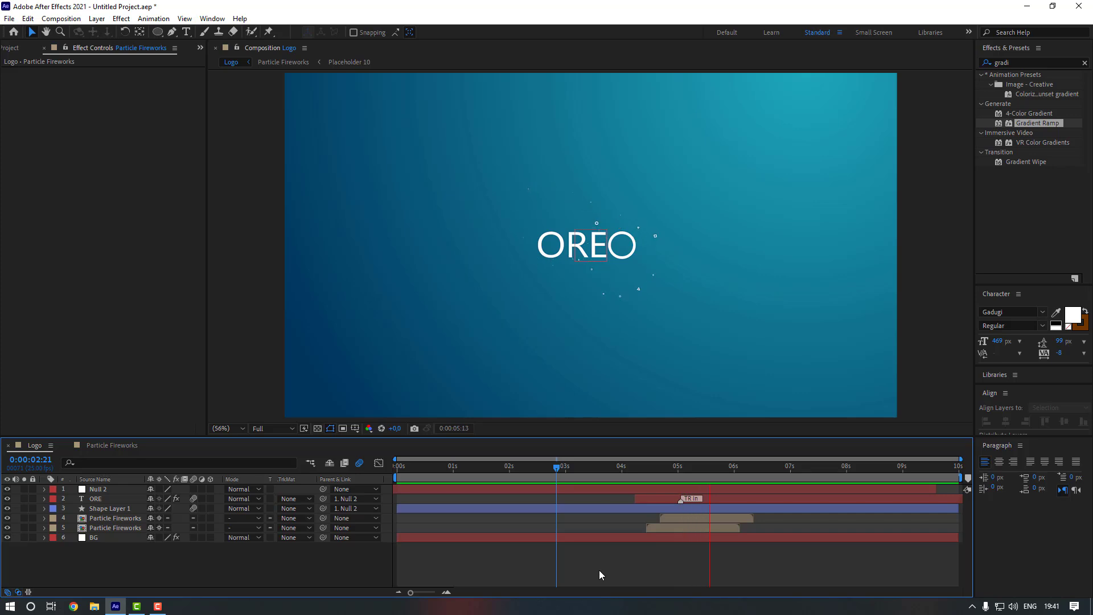
Step: Set both Particle Fireworks layers' Opacity to 70%
left_click_drag(691, 466, 690, 466)
left_click(683, 517)
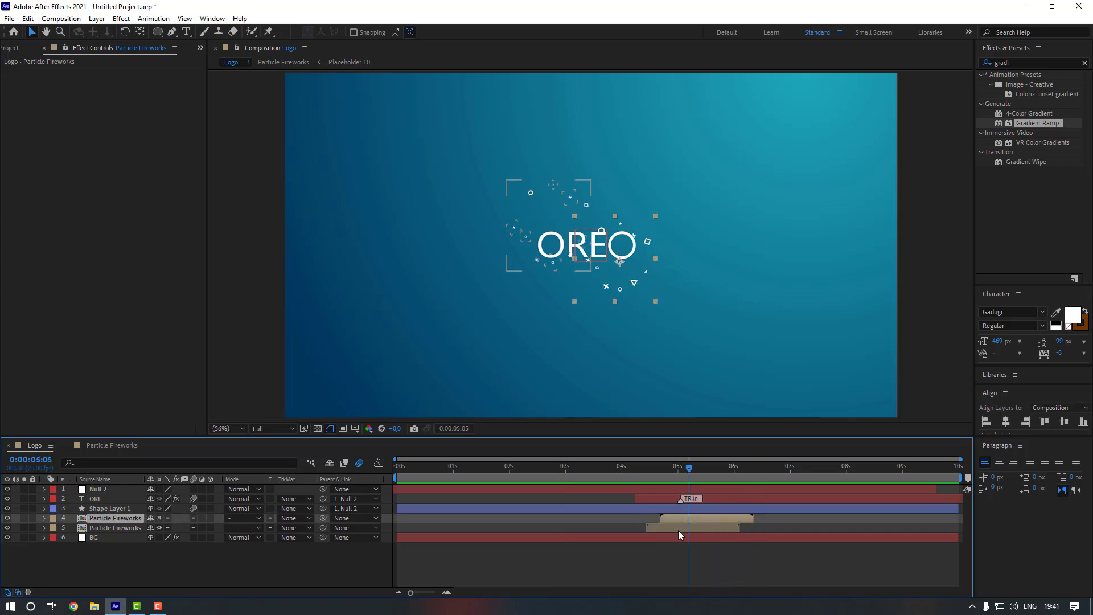
left_click(678, 531, "shift")
key("t")
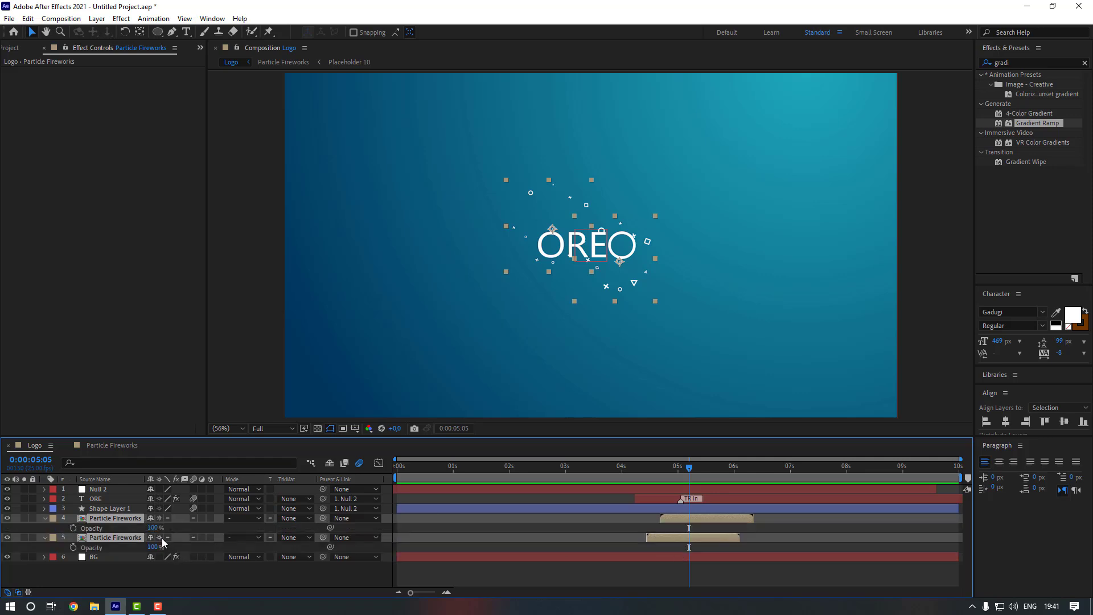
left_click(154, 528)
type("70")
key("Return")
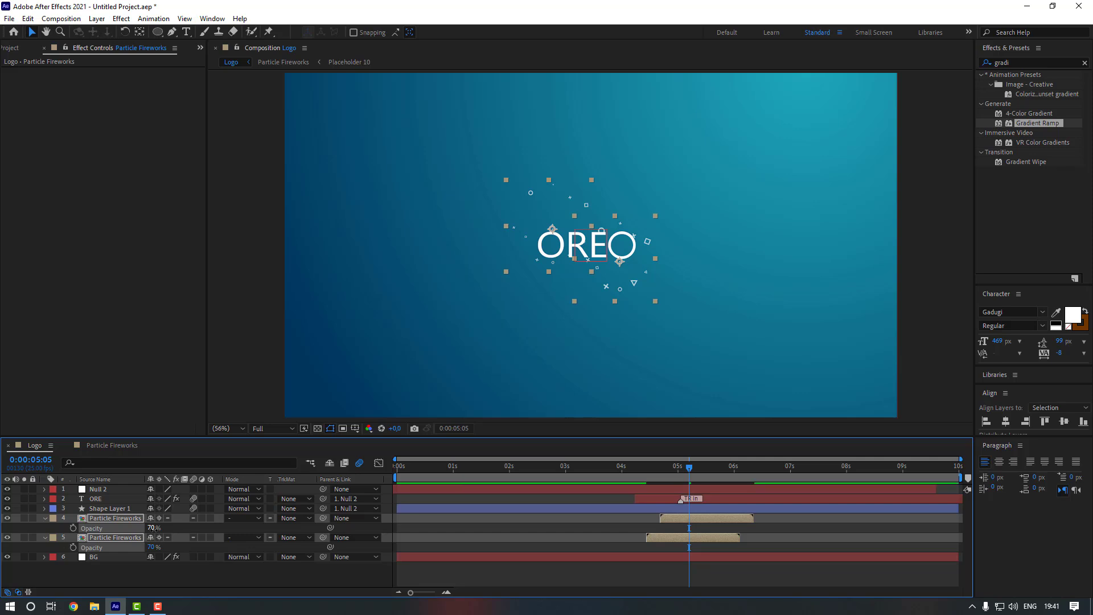
Step: Hide the Opacity rows and preview the softened bursts from 2:23
key("t")
left_click(241, 572)
left_click_drag(610, 469, 561, 474)
key("space")
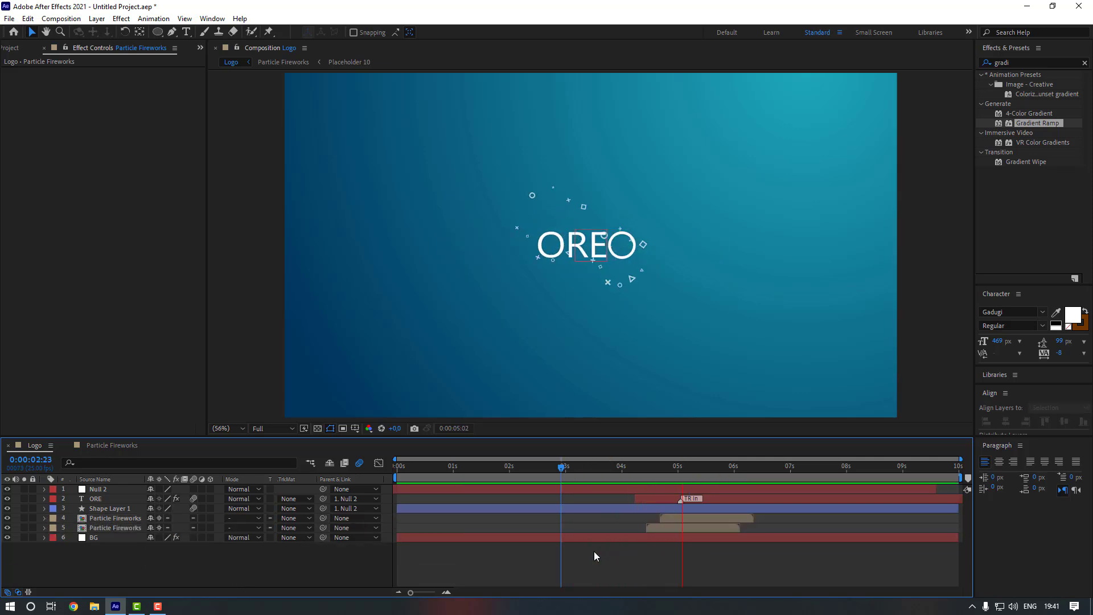
key("space")
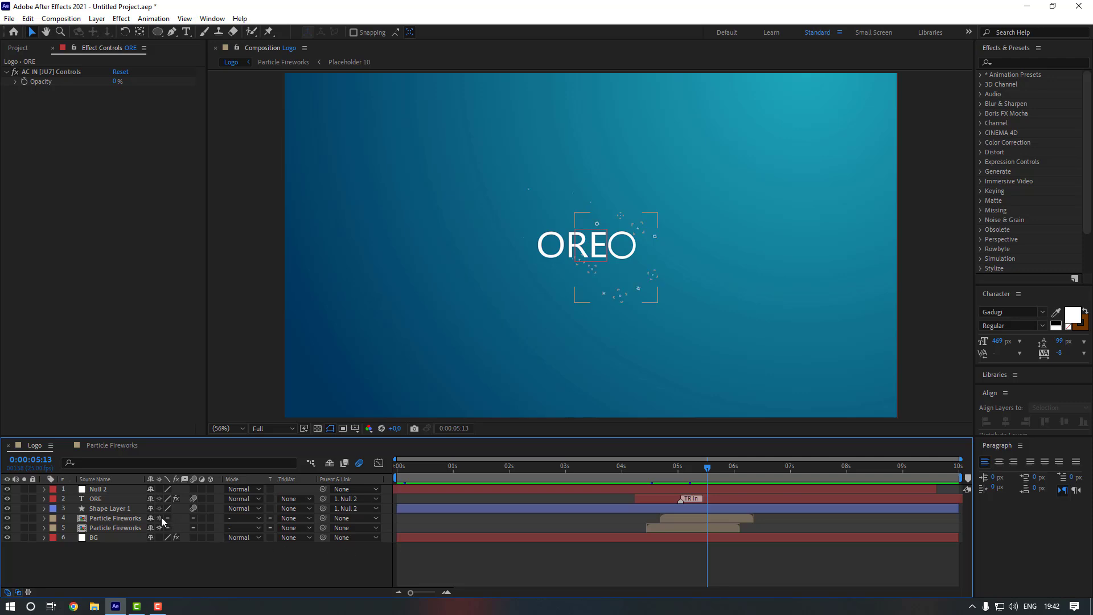
Step: Apply a Drop Shadow to the ORE text with distance 18
left_click(124, 508)
left_click(115, 501, "ctrl")
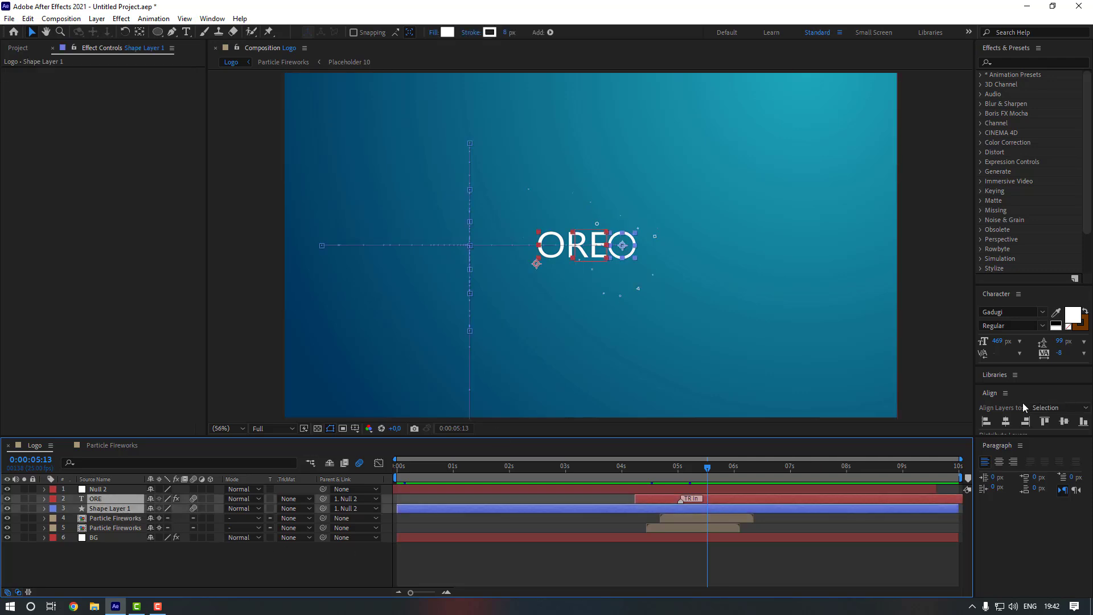
left_click(1022, 63)
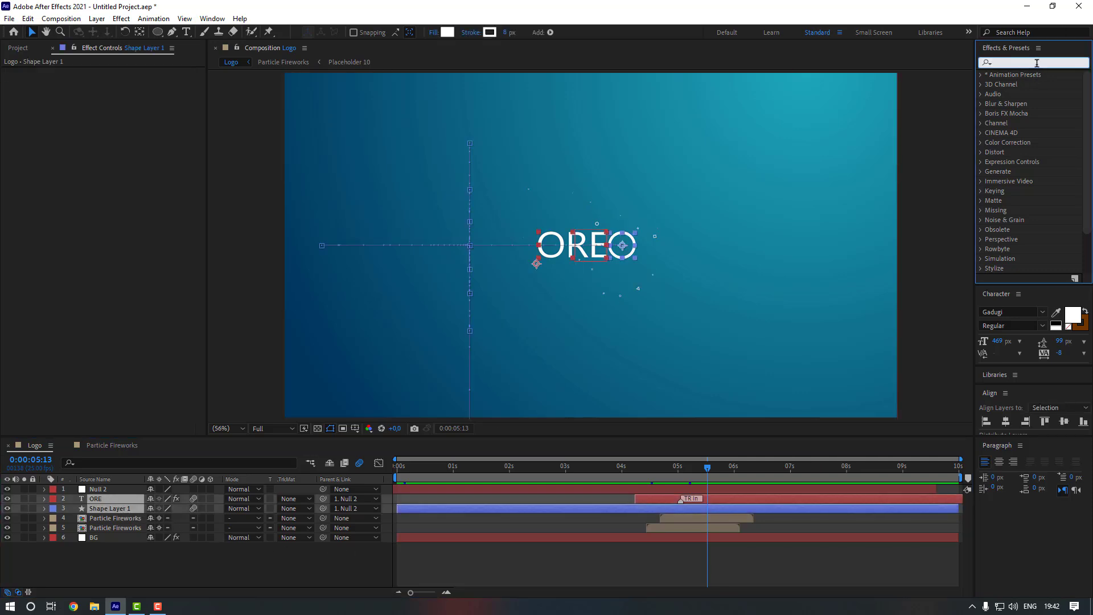
type("drop shad")
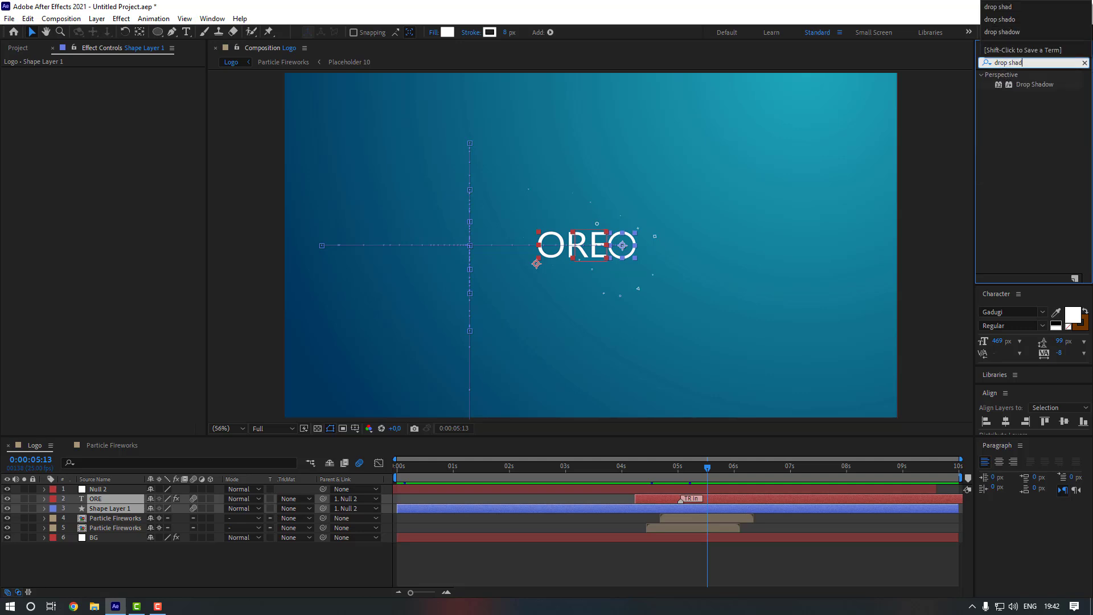
double_click(1033, 84)
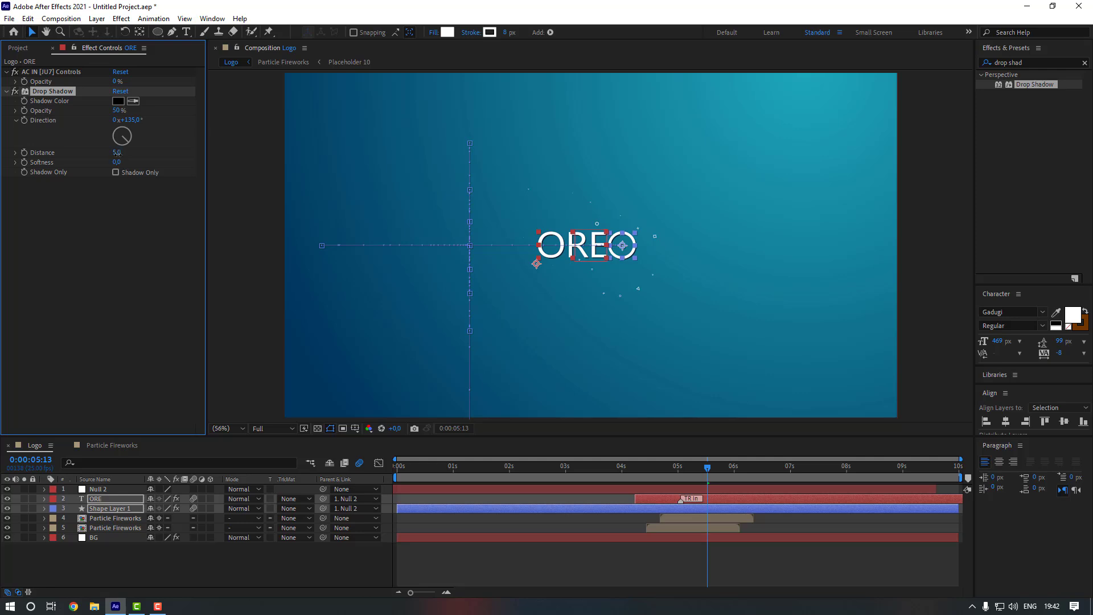
left_click_drag(116, 152, 125, 154)
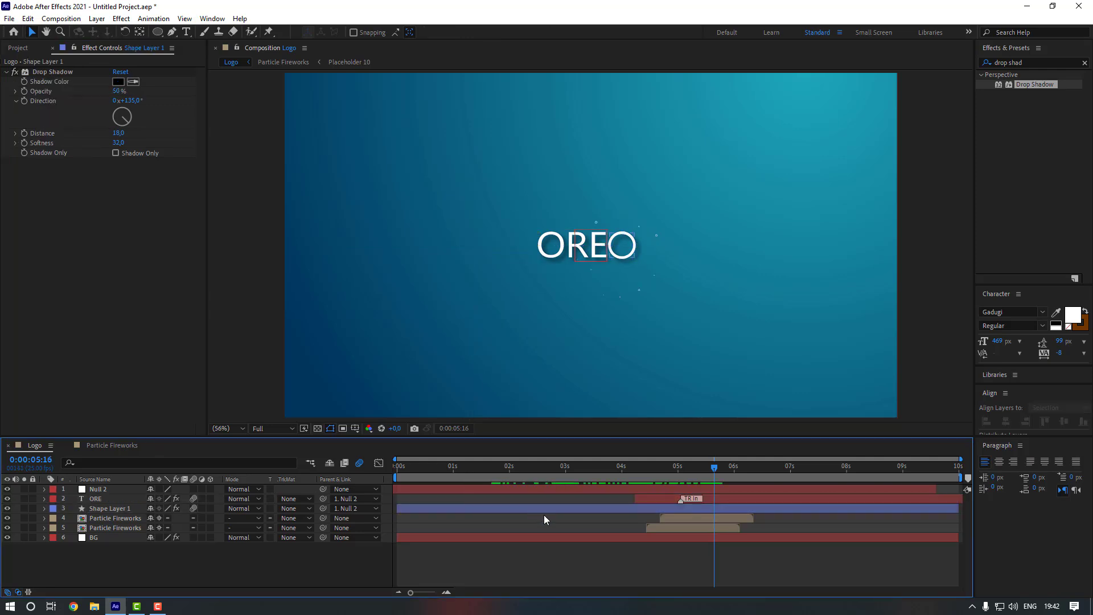
Step: Soften the ring shape's drop shadow to 50 and preview the animation
left_click(662, 512)
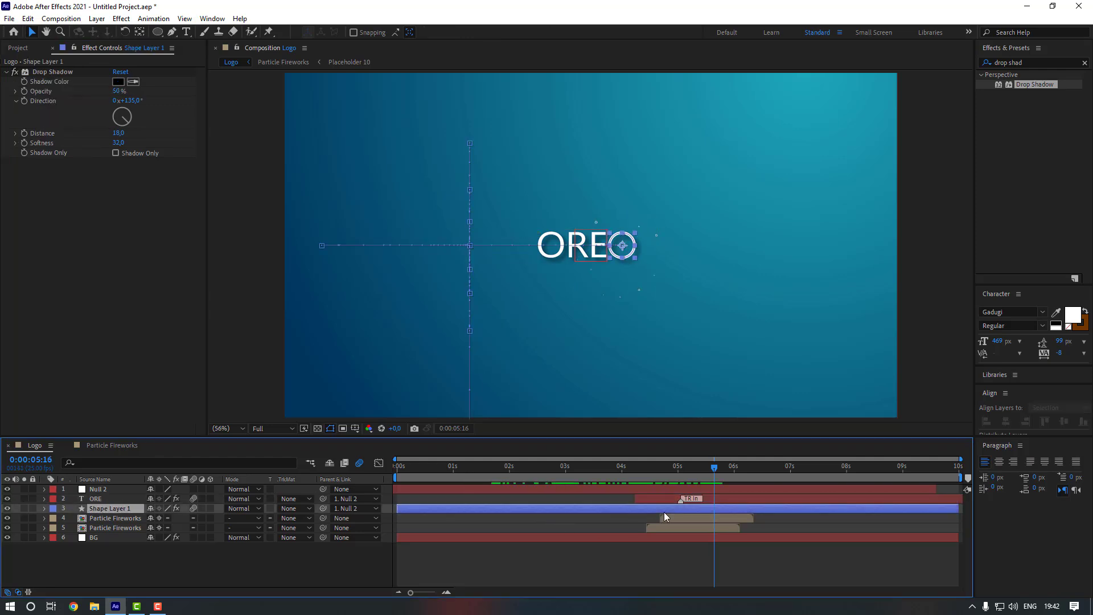
left_click(664, 500, "shift")
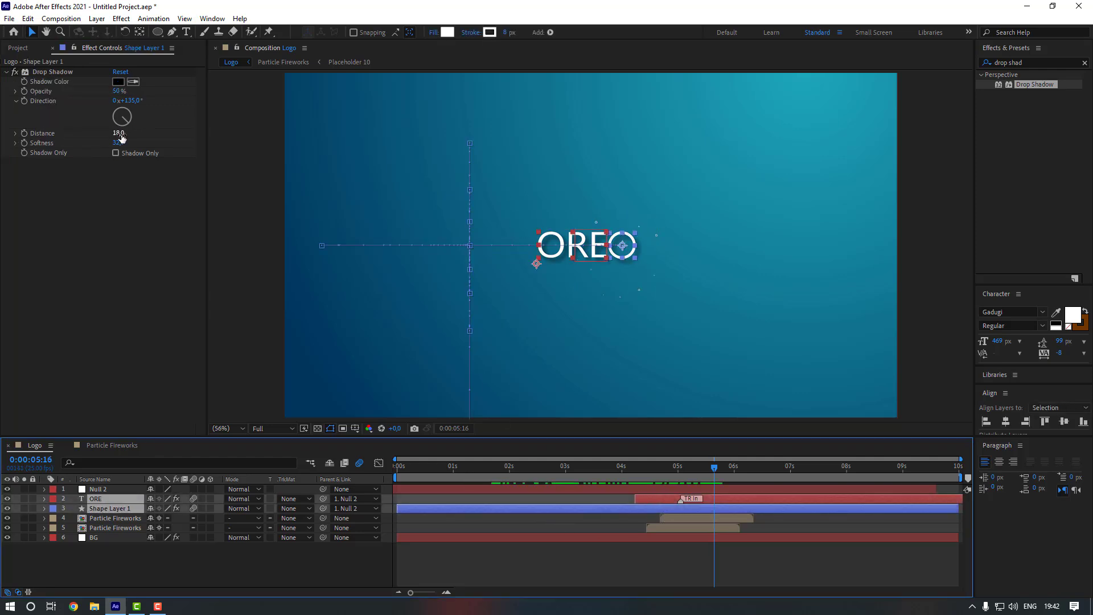
left_click_drag(121, 142, 131, 142)
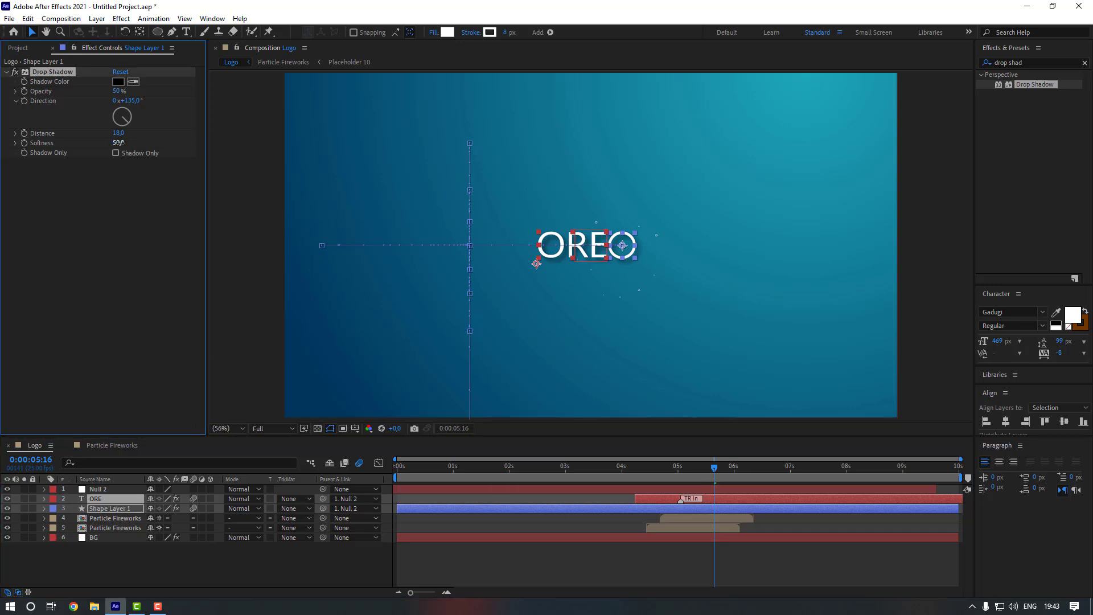
left_click(552, 381)
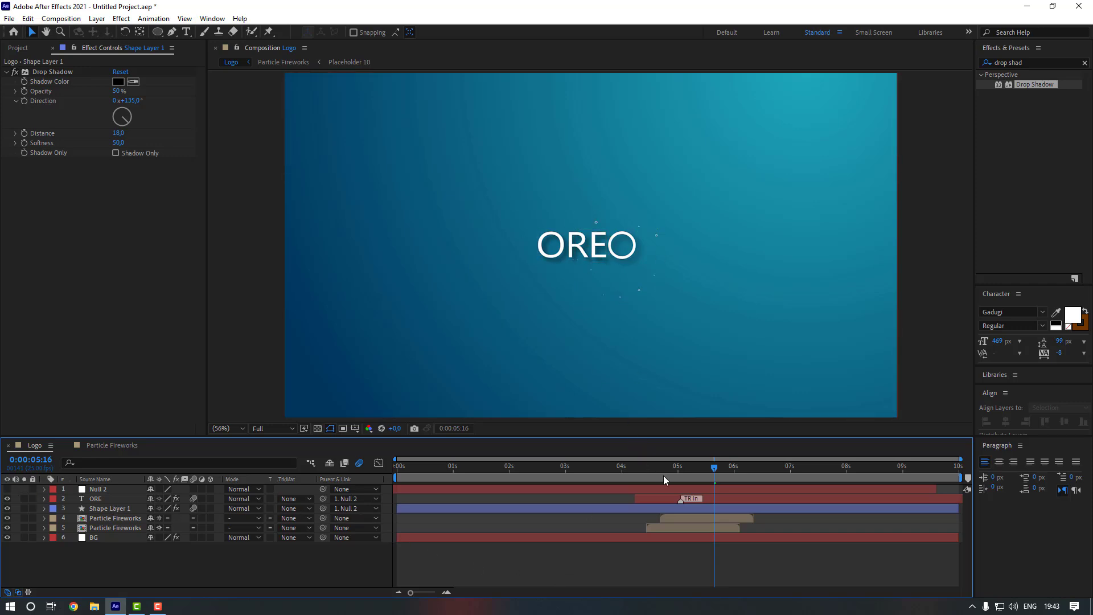
key("space")
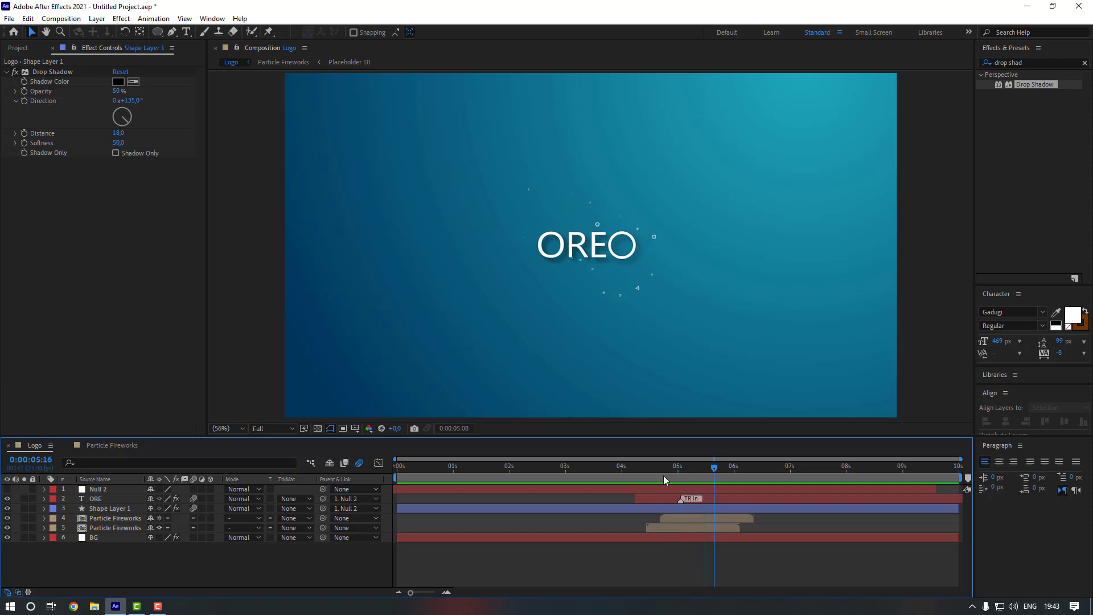
left_click(547, 509)
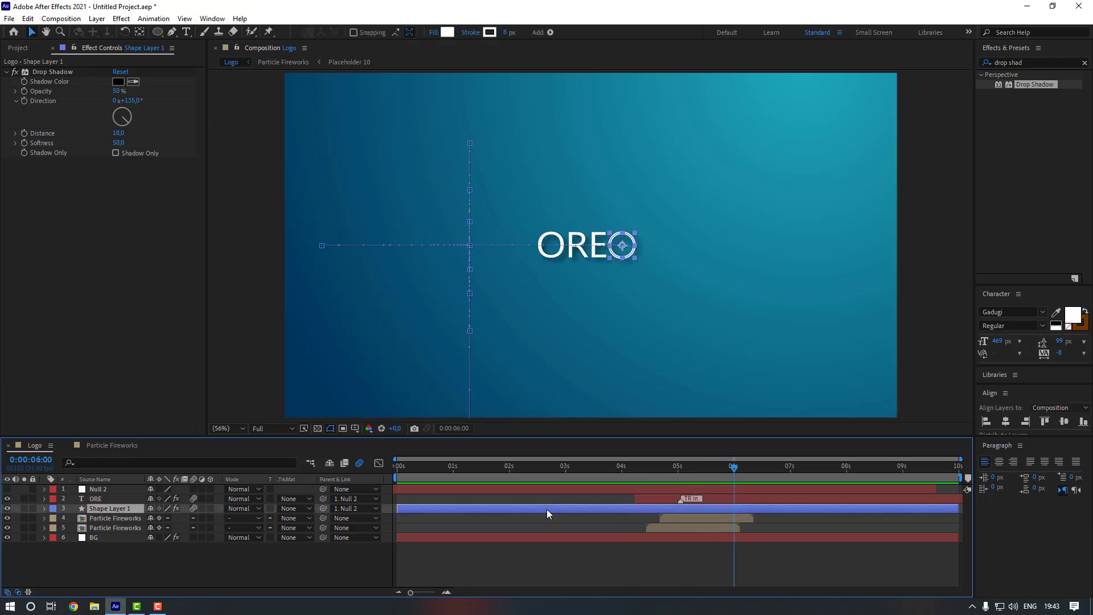
Step: Select the ball's nine Position keyframes before 03:05 and squeeze them closer together
key("u")
left_click(468, 520)
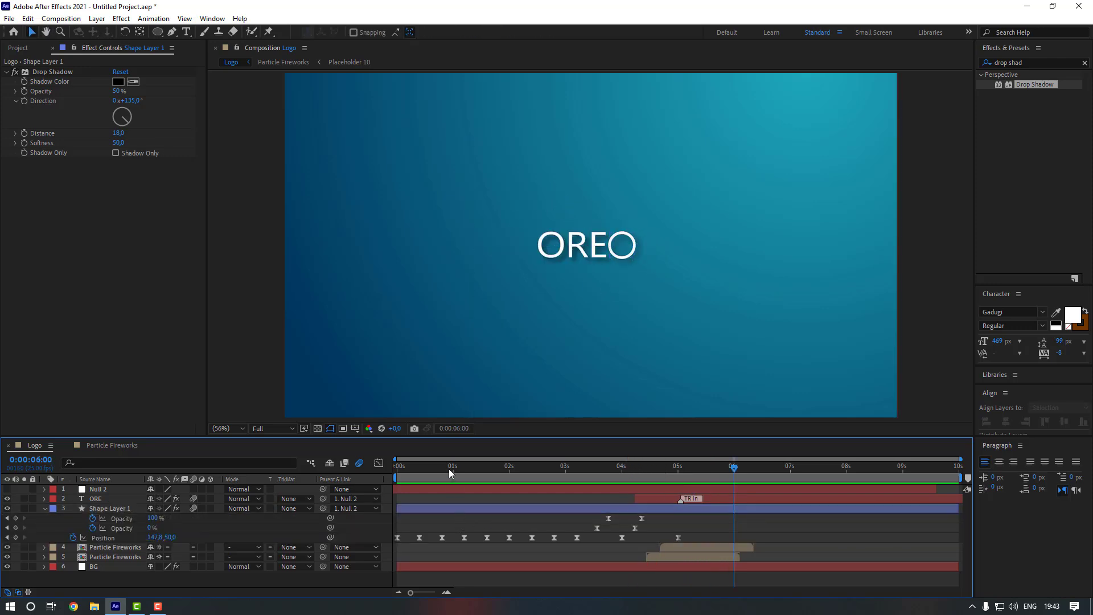
left_click_drag(448, 468, 397, 477)
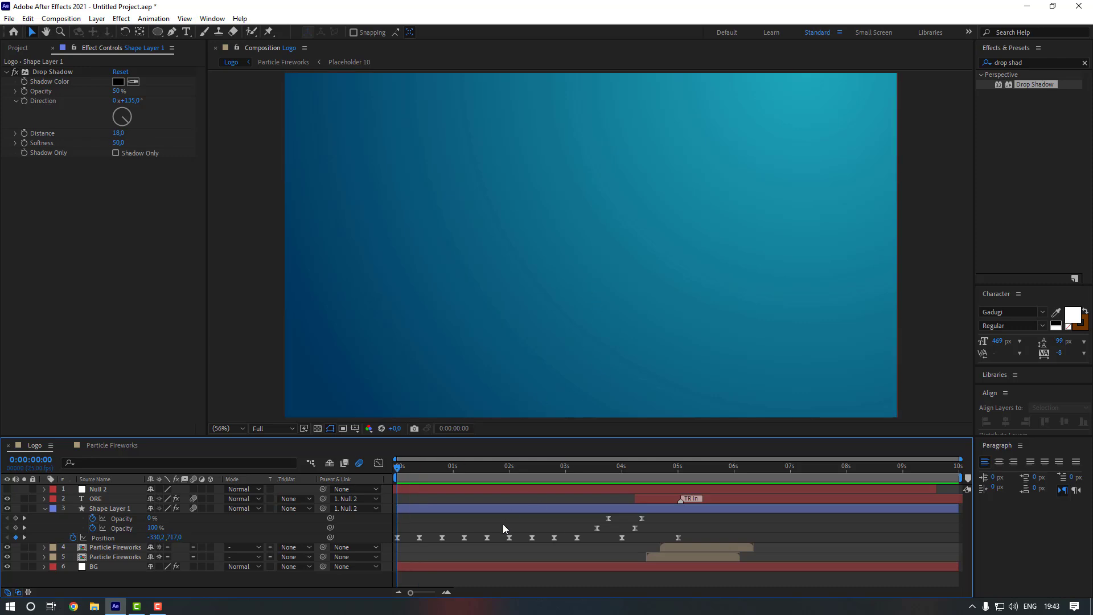
key("space")
key("space")
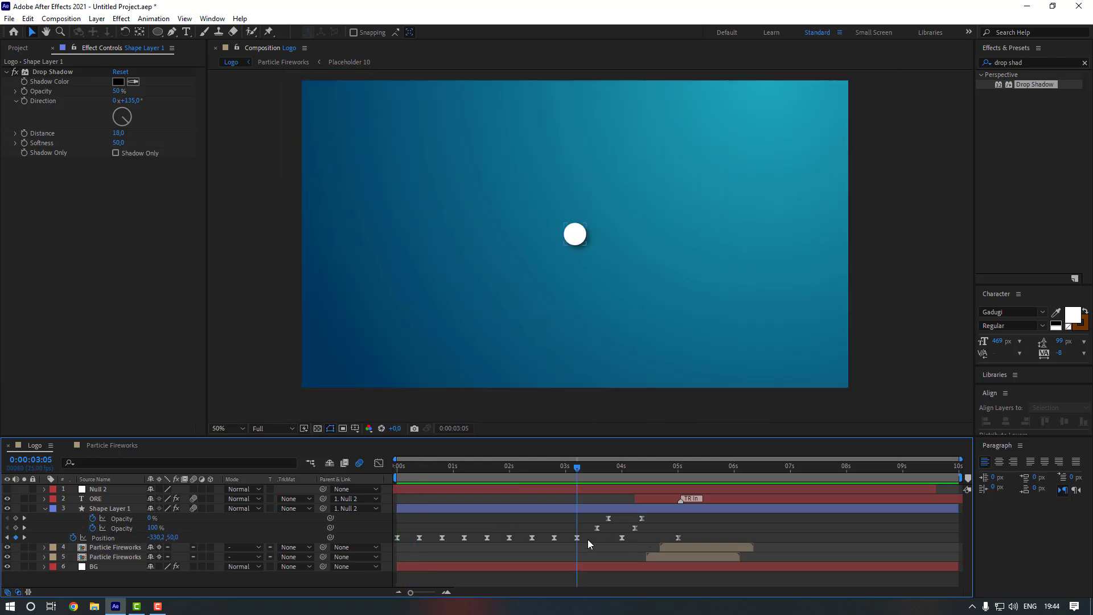
left_click_drag(588, 538, 460, 542)
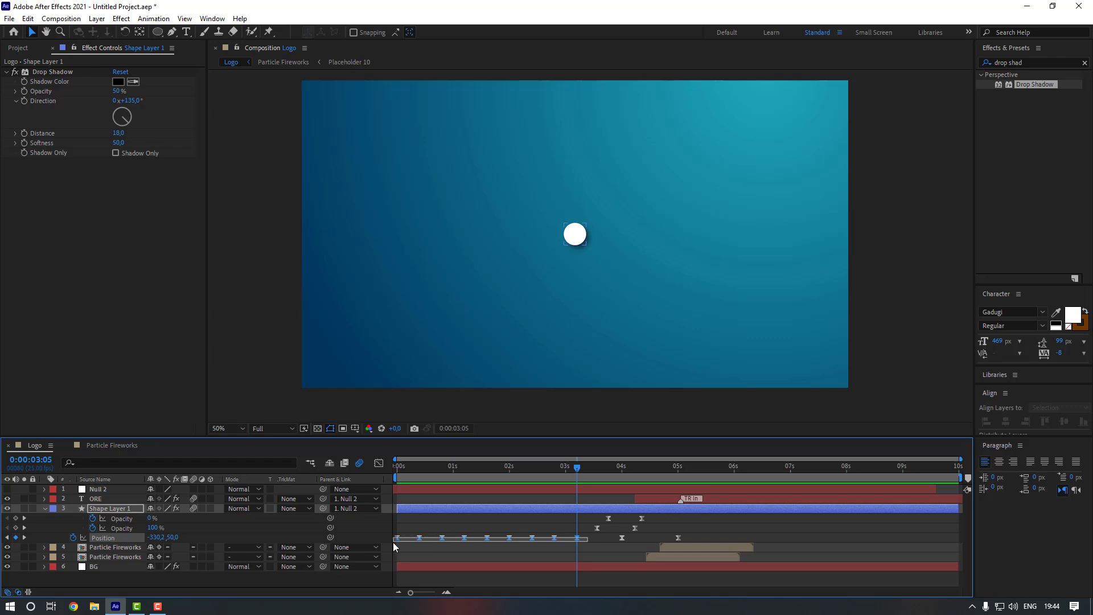
left_click_drag(392, 542, 394, 542)
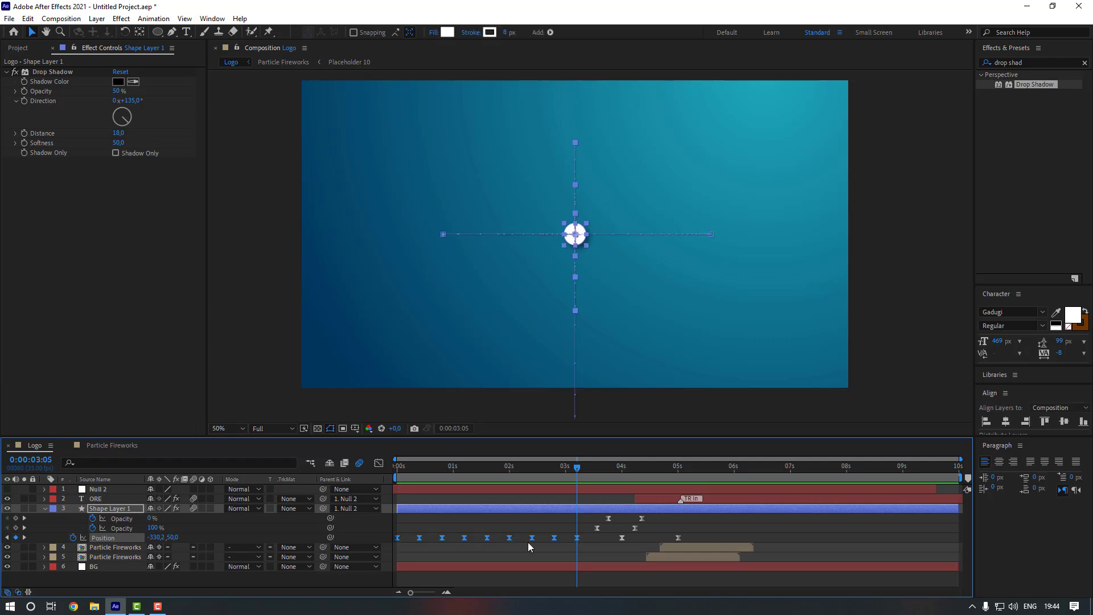
left_click_drag(576, 539, 552, 544)
left_click(562, 538)
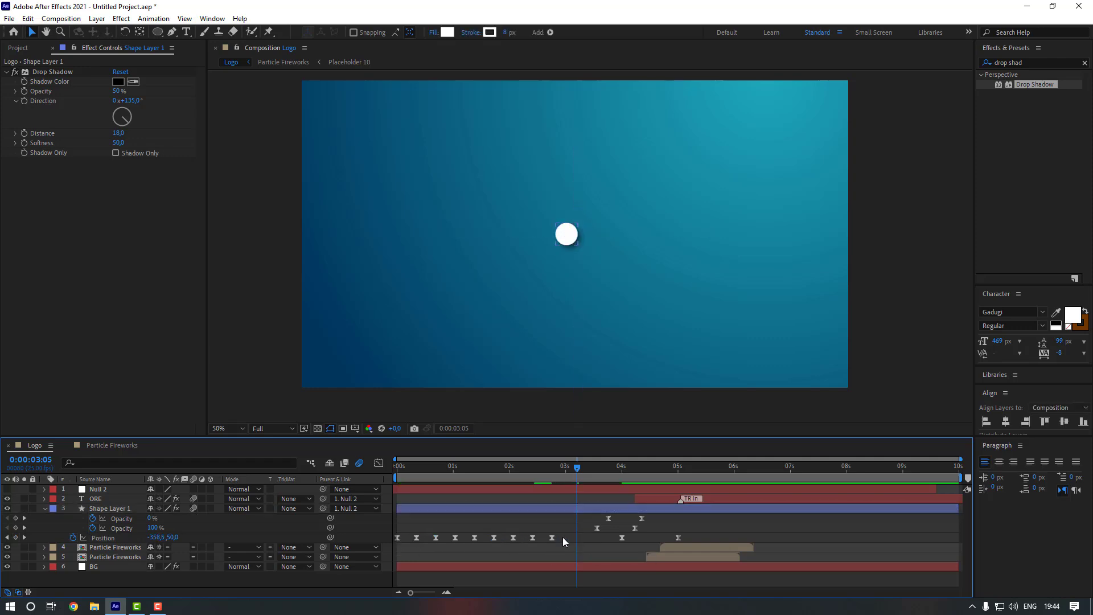
Step: Add a new Position keyframe at 03:08
left_click(550, 468)
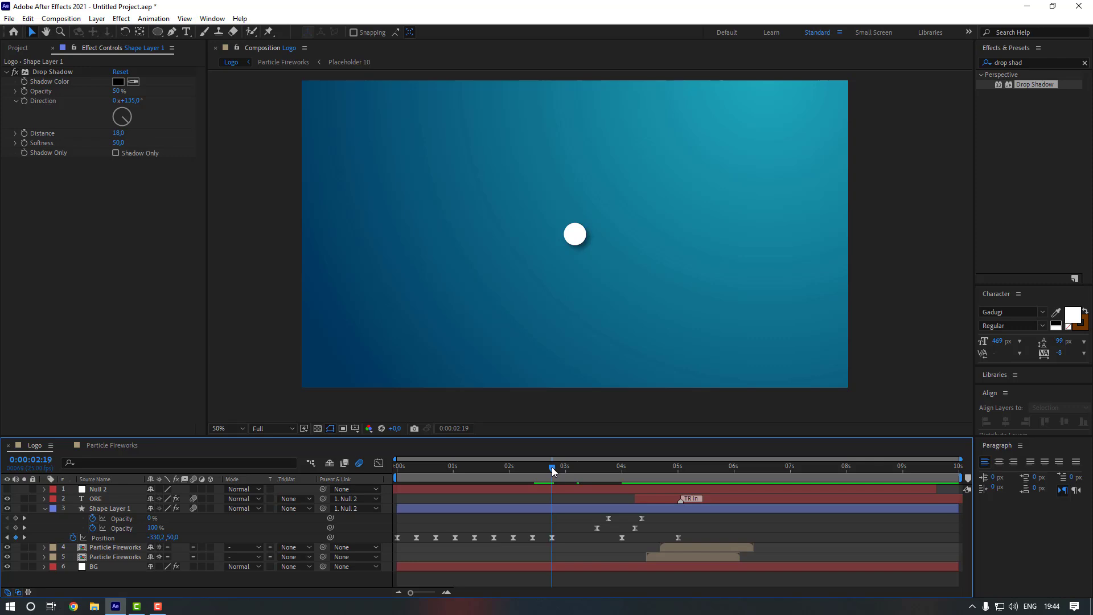
left_click_drag(552, 469, 574, 471)
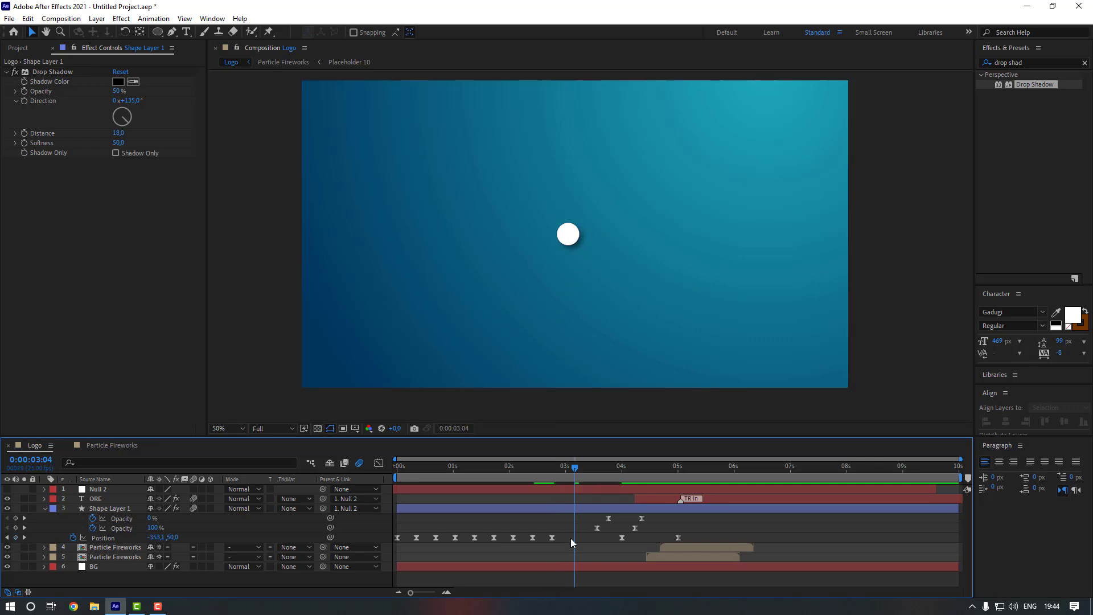
left_click(552, 538)
scroll(597, 244, "up", 4)
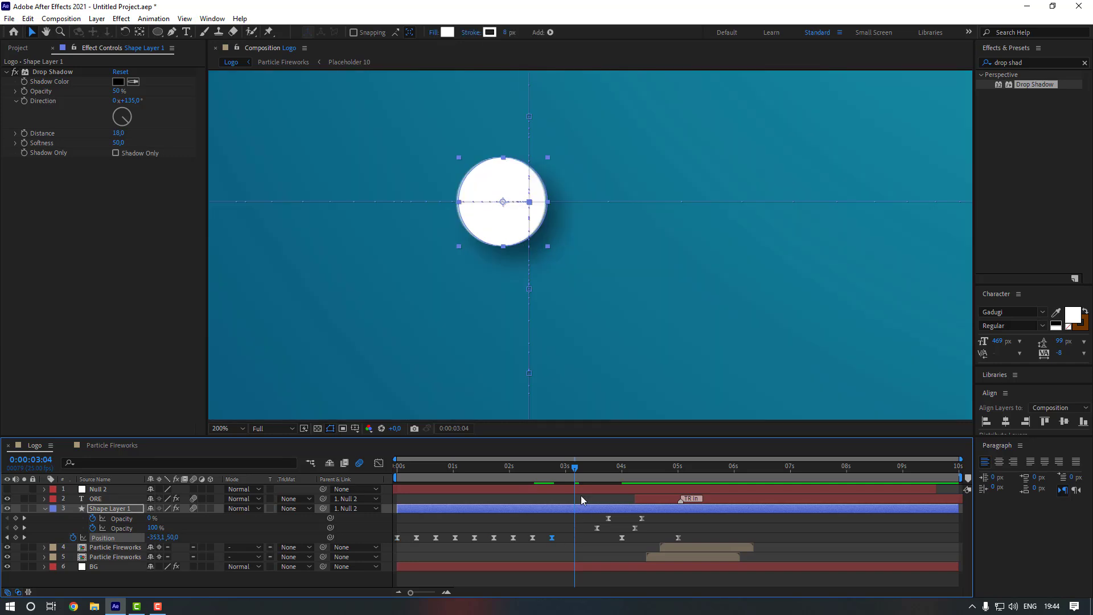
left_click_drag(577, 468, 585, 470)
key("alt+shift+p")
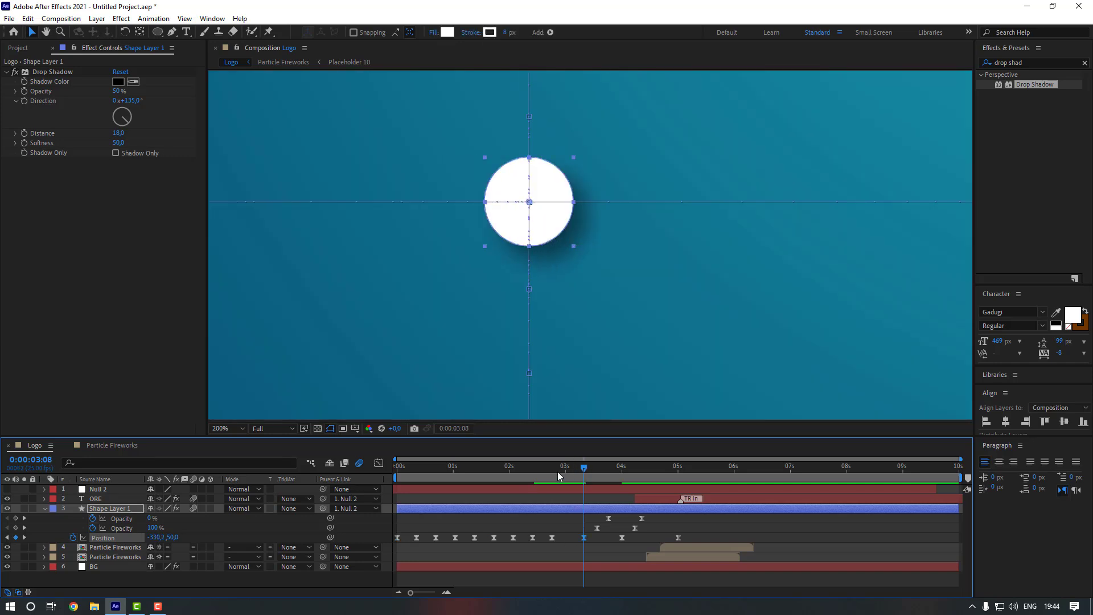
Step: Raise the ball to Y 18 at 02:10 and lower it to Y 90 at 02:19
left_click(533, 538)
key("Up")
key("Up")
key("Up")
key("Up")
key("Up")
key("Up")
key("Up")
key("Up")
key("Up")
key("Up")
key("Up")
key("Up")
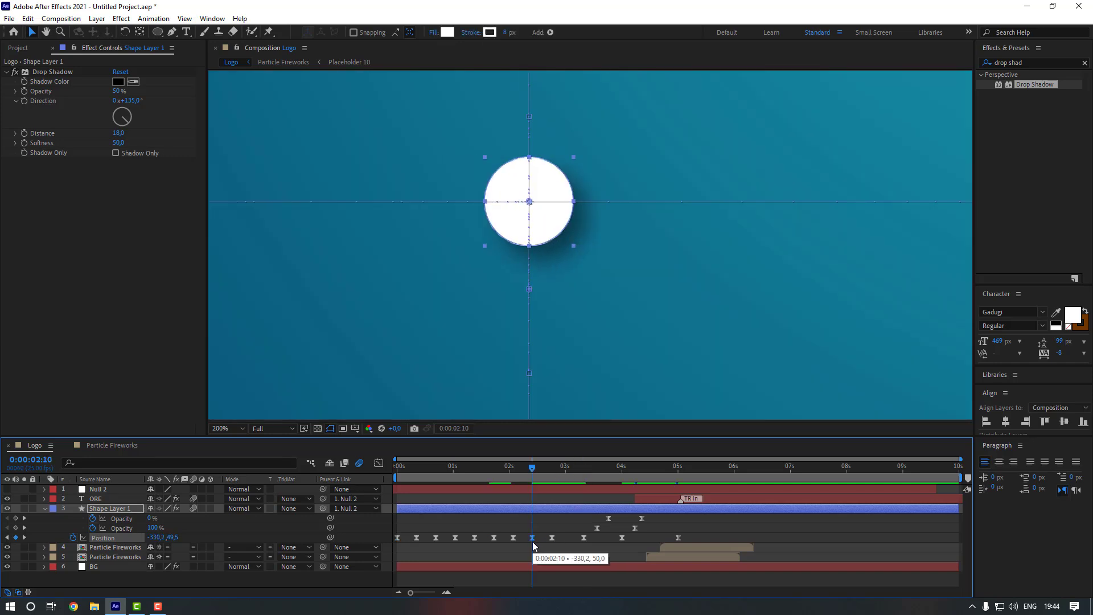
key("Up")
key("Up")
key("Up")
key("Up")
key("Up")
key("Up")
key("Up")
key("Up")
key("Up")
key("Up")
key("Up")
key("Up")
key("Up")
key("Up")
key("Up")
key("Up")
key("Up")
key("Up")
key("Up")
key("Up")
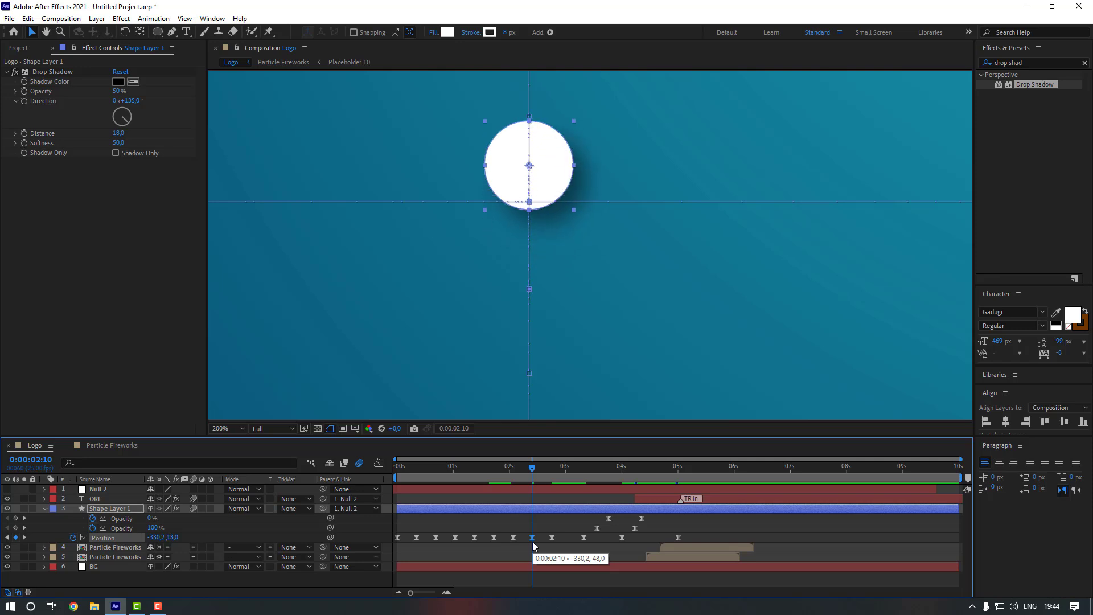
left_click(552, 469)
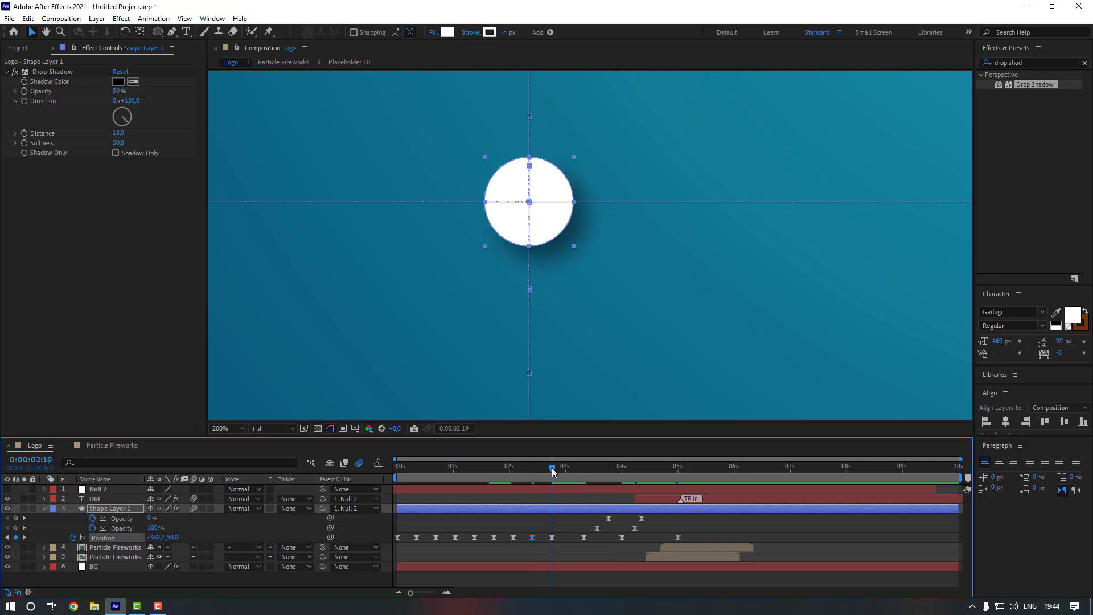
key("Down")
key("Down")
key("Down")
key("Down")
key("Down")
key("Down")
key("Down")
key("Down")
key("Down")
key("Down")
key("Down")
key("Down")
key("Down")
key("Down")
key("Down")
key("Down")
key("Down")
key("Down")
key("Down")
key("Down")
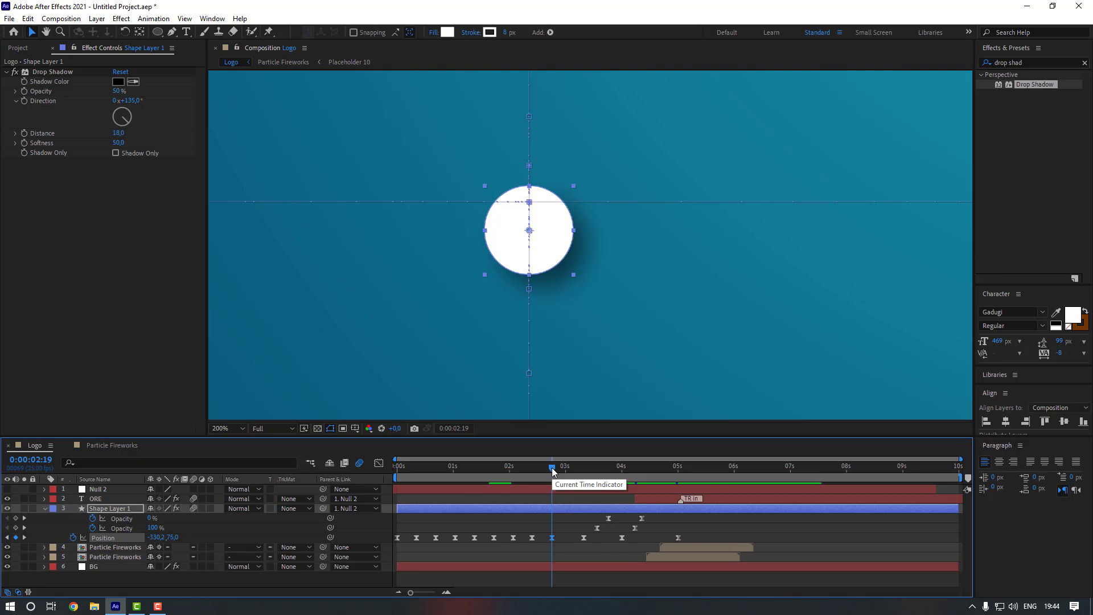
key("Down")
key("Down")
key("Down")
key("Down")
key("Down")
key("Down")
key("Down")
key("Down")
key("Down")
key("Down")
key("Down")
key("Down")
key("Down")
key("Down")
key("Down")
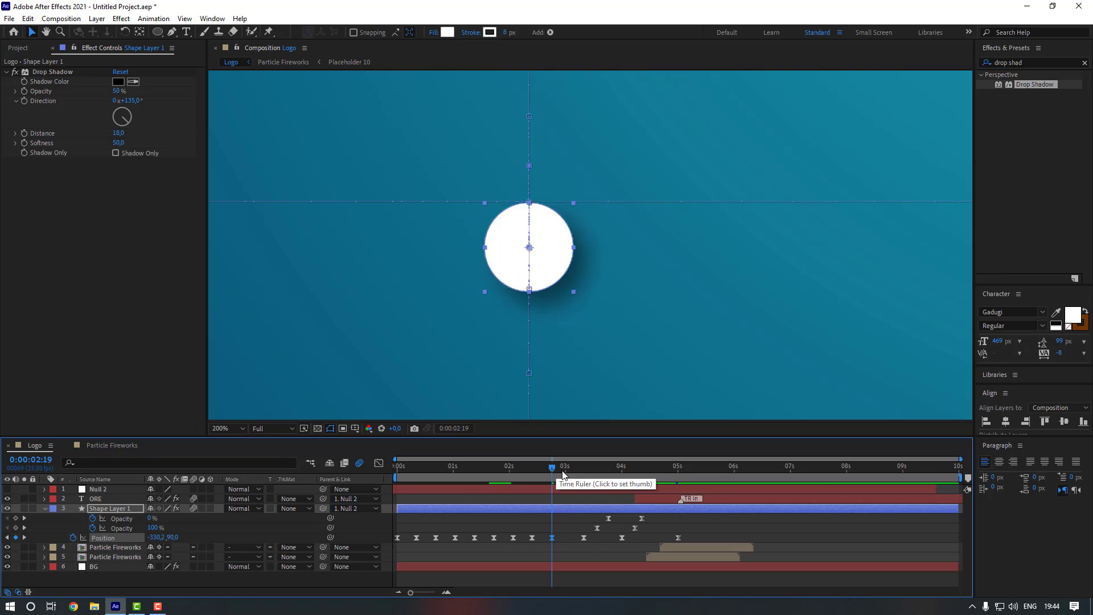
Step: Move the last bounce keyframe onto 03:03
left_click_drag(562, 474, 573, 476)
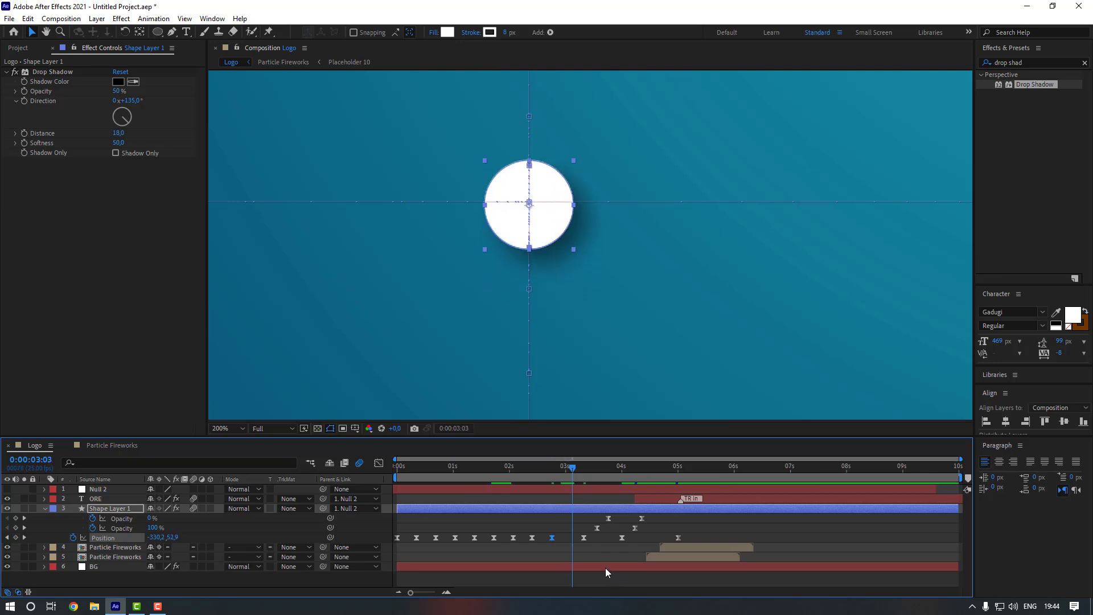
left_click_drag(585, 538, 572, 538)
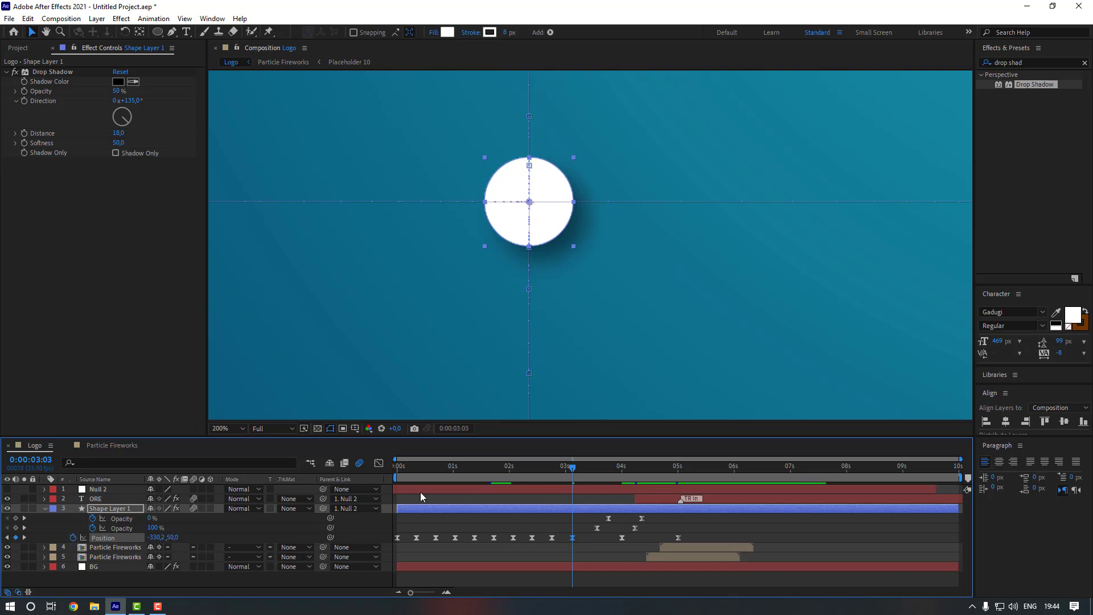
left_click(225, 429)
Step: Fit the composition in the viewer and replay the bounce from the start
left_click(253, 259)
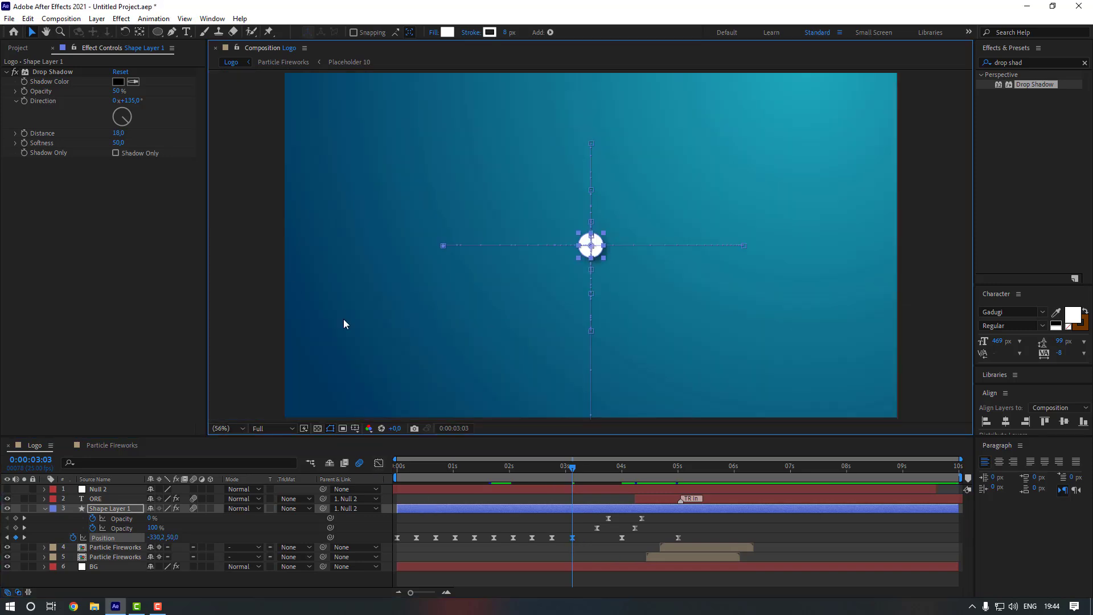
left_click(488, 579)
key("Home")
key("space")
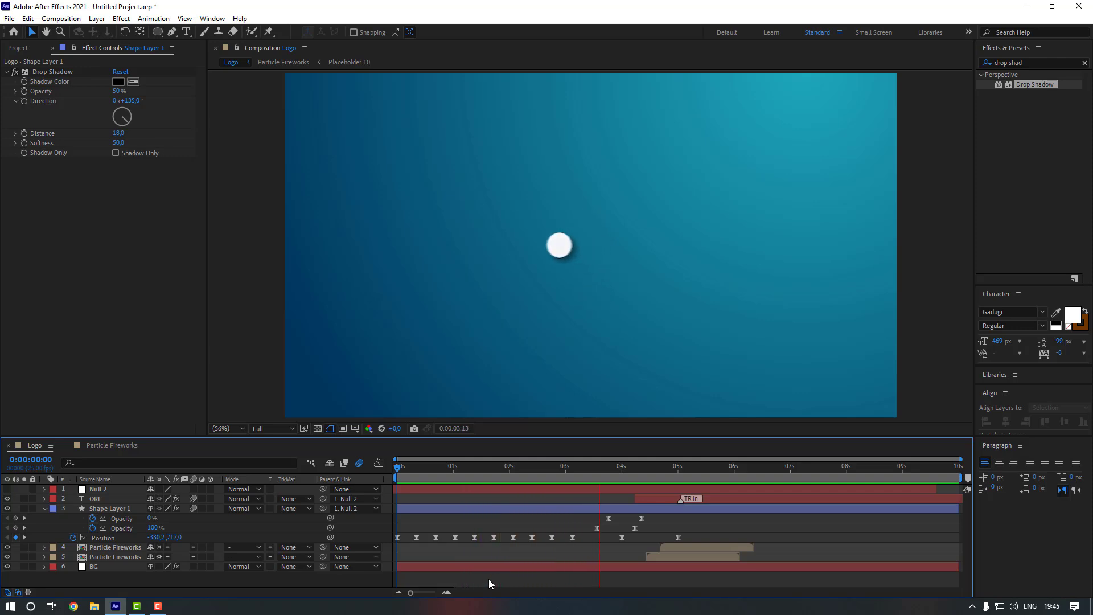
key("space")
Step: Select the three last bounce Position keyframes and show their speed graph
mouse_move(561, 470)
left_mouse_down()
mouse_move(527, 473)
mouse_move(554, 472)
left_mouse_up()
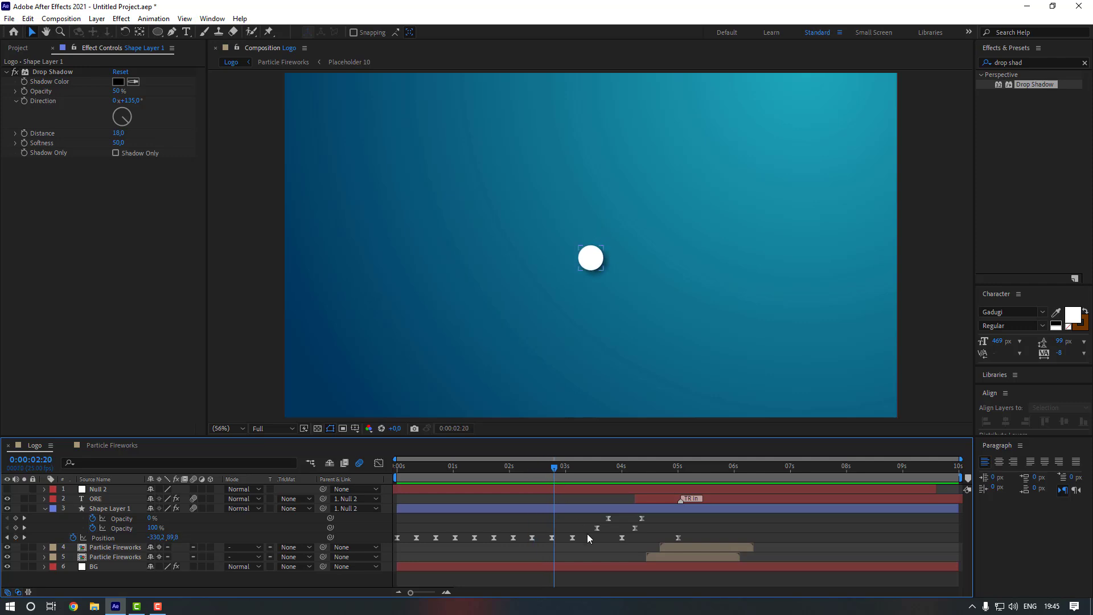
left_click_drag(584, 538, 525, 542)
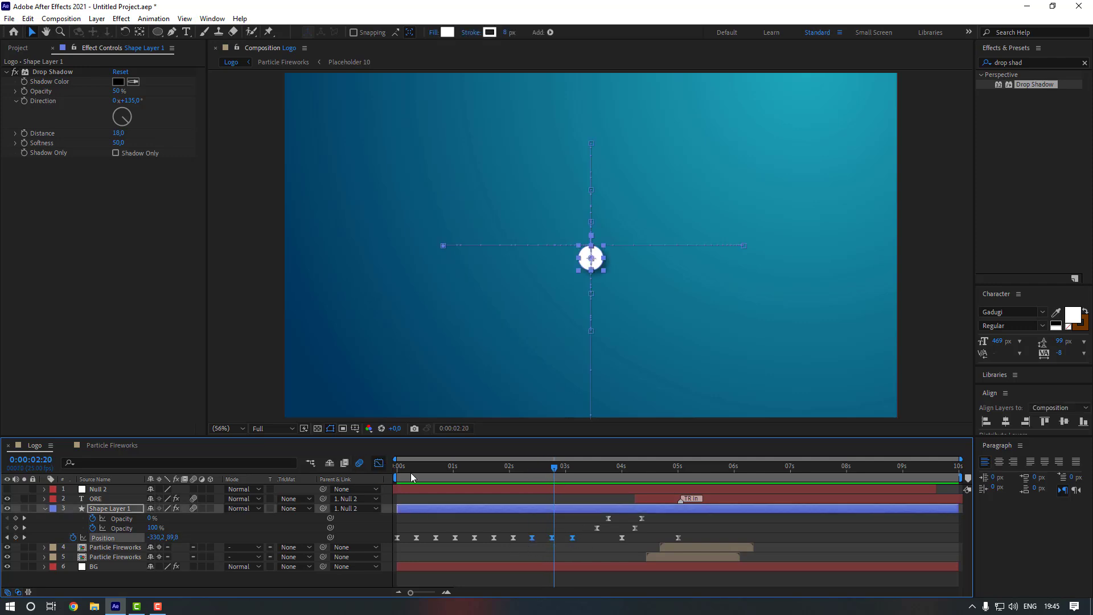
left_click(379, 464)
key("equal")
key("equal")
key("equal")
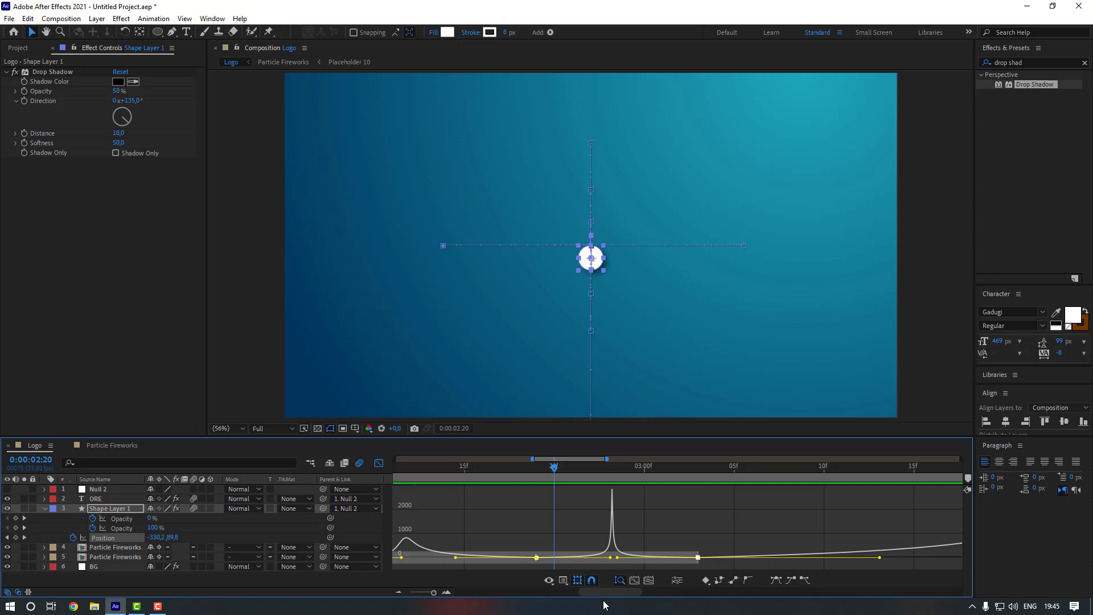
left_click_drag(605, 593, 626, 559)
key("minus")
scroll(623, 561, "up", 4)
Step: Ease into the 10f keyframe by extending its influence
left_click_drag(498, 547, 480, 562)
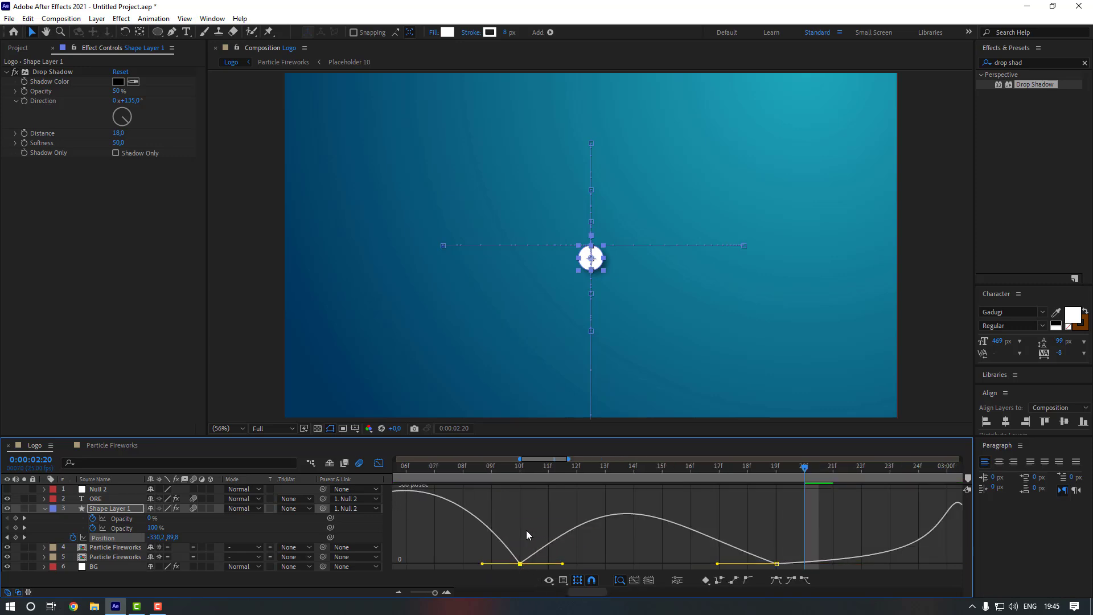
left_click(532, 523)
key("minus")
key("minus")
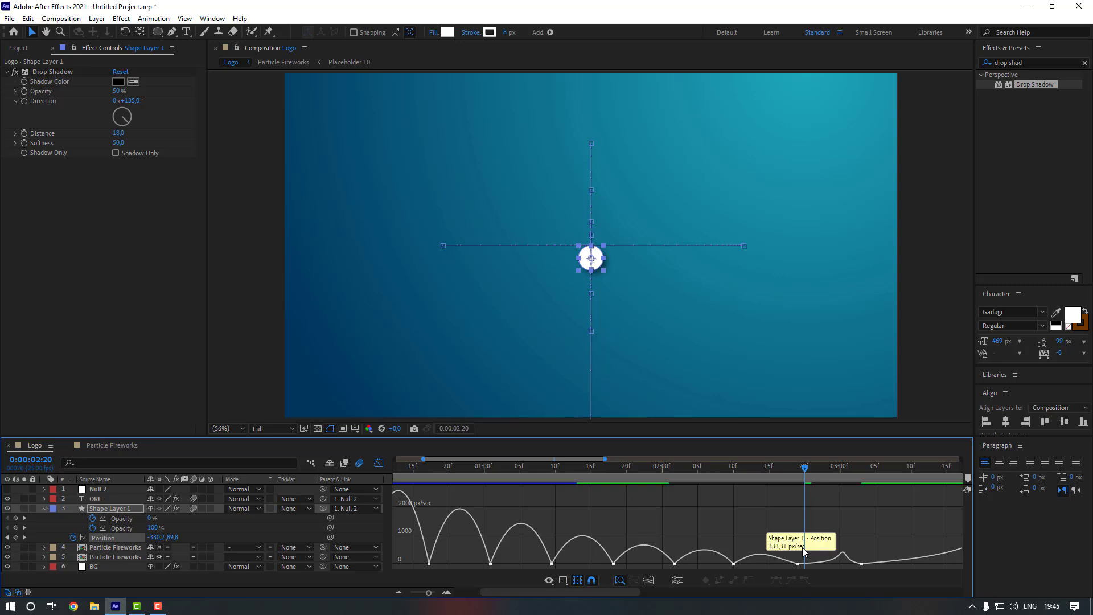
scroll(874, 555, "up", 4)
Step: Shift the speed peak near 03:00 earlier and lower and smooth the final peak
left_click_drag(761, 539, 792, 569)
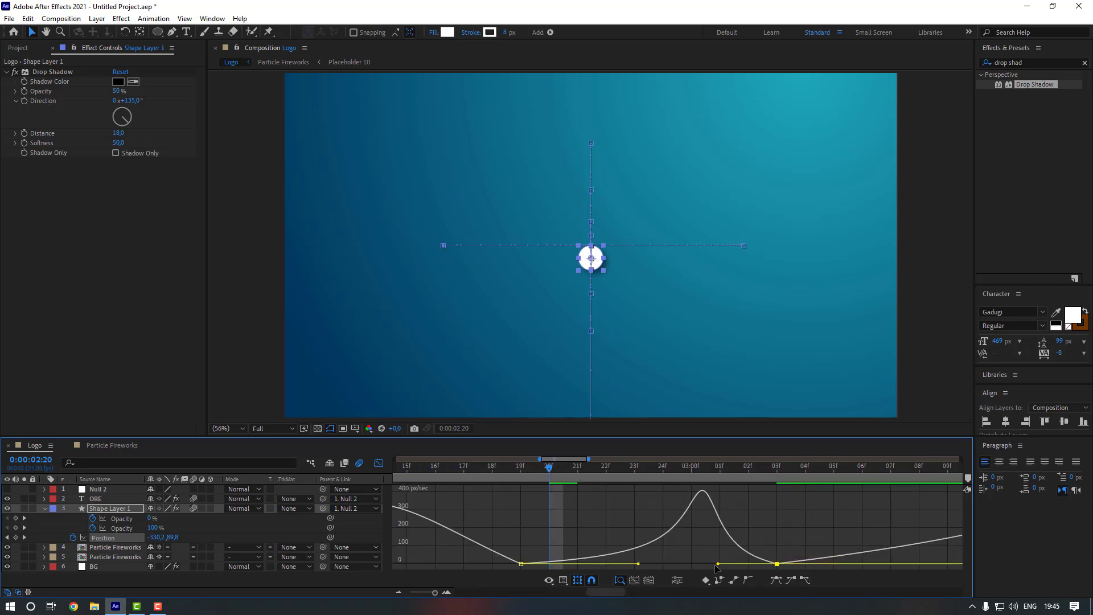
left_click_drag(716, 564, 714, 563)
left_click_drag(638, 564, 590, 564)
left_click(591, 524)
key("minus")
key("minus")
key("minus")
key("minus")
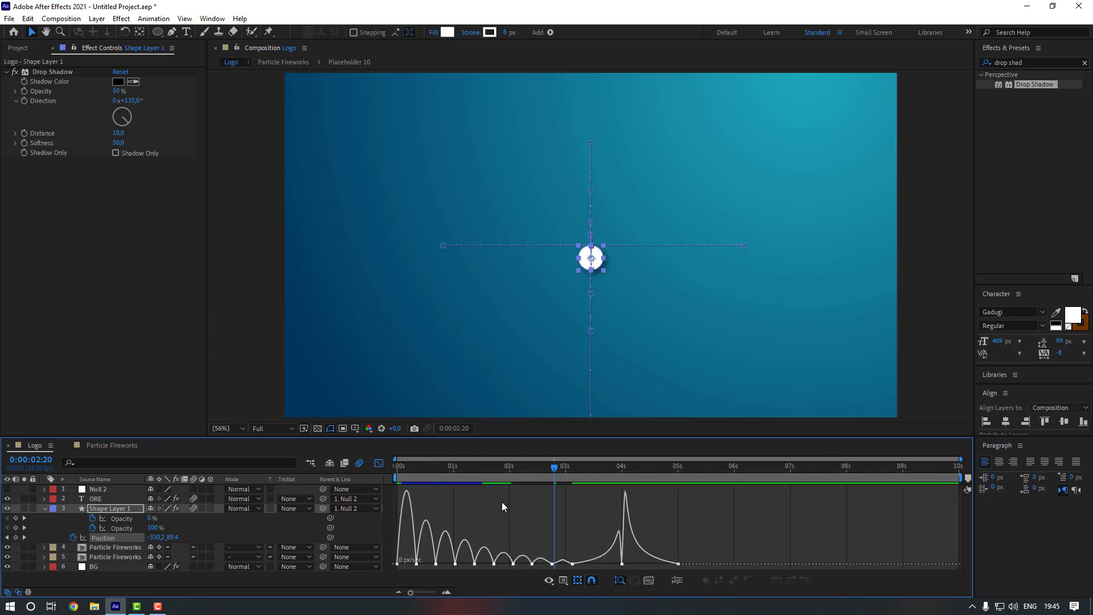
left_click(379, 463)
left_click(582, 530)
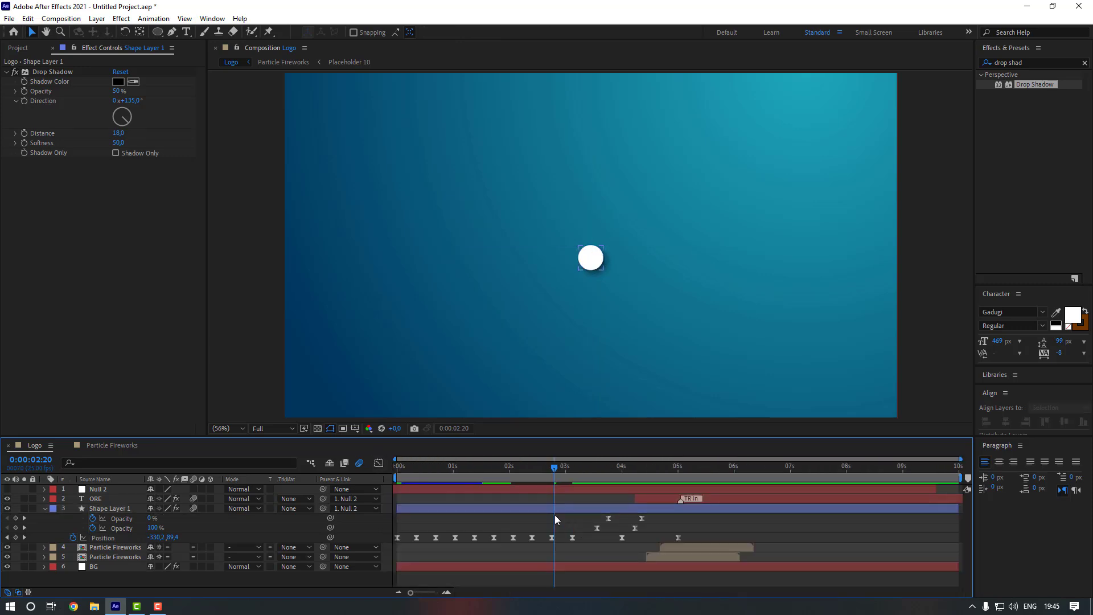
key("space")
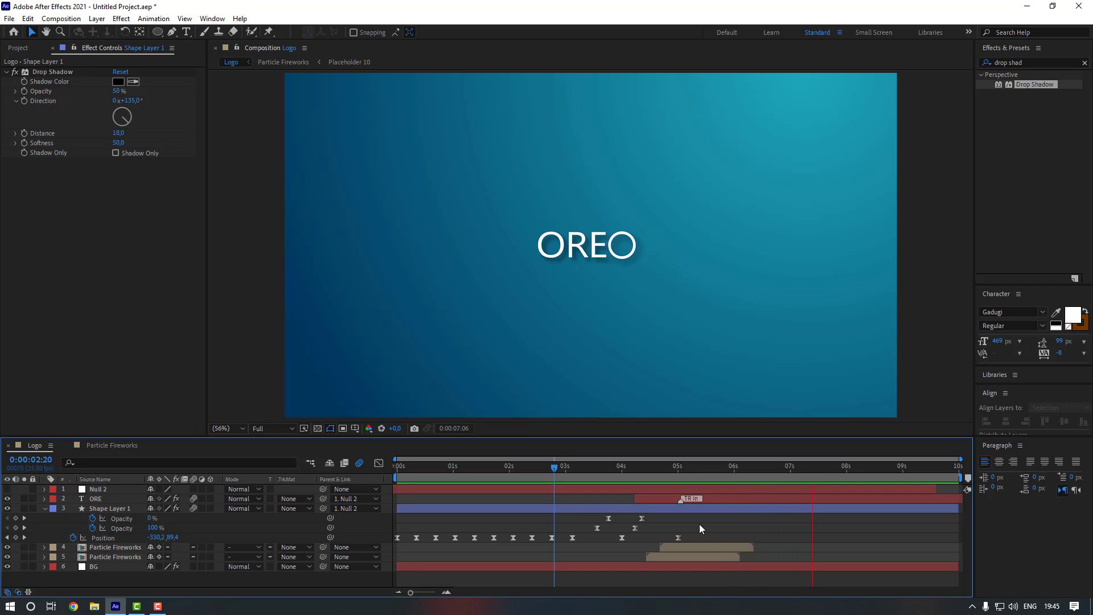
left_click(752, 470)
key("space")
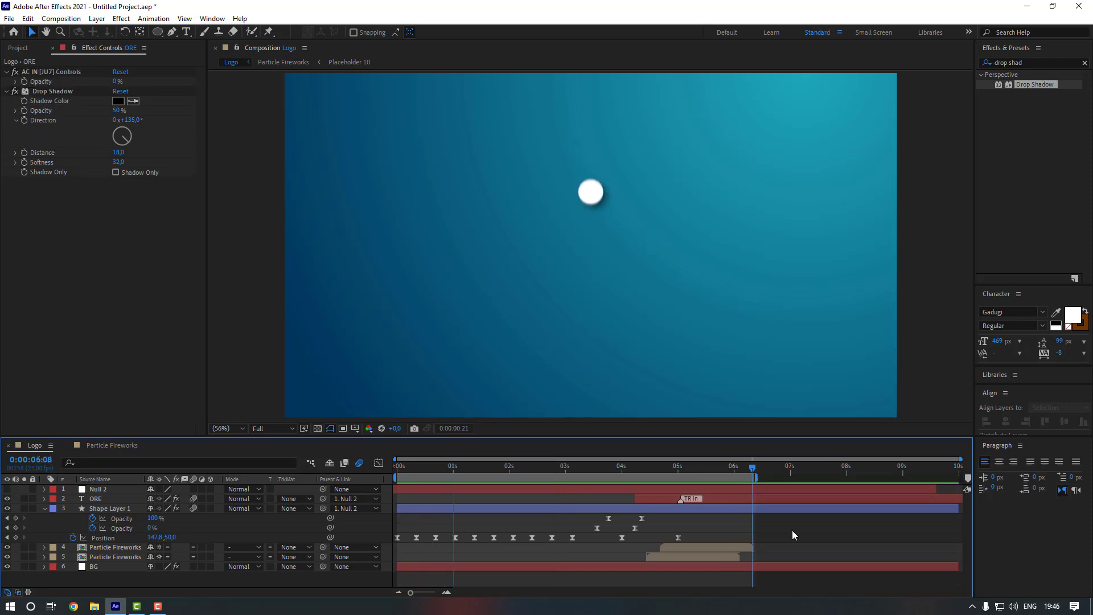